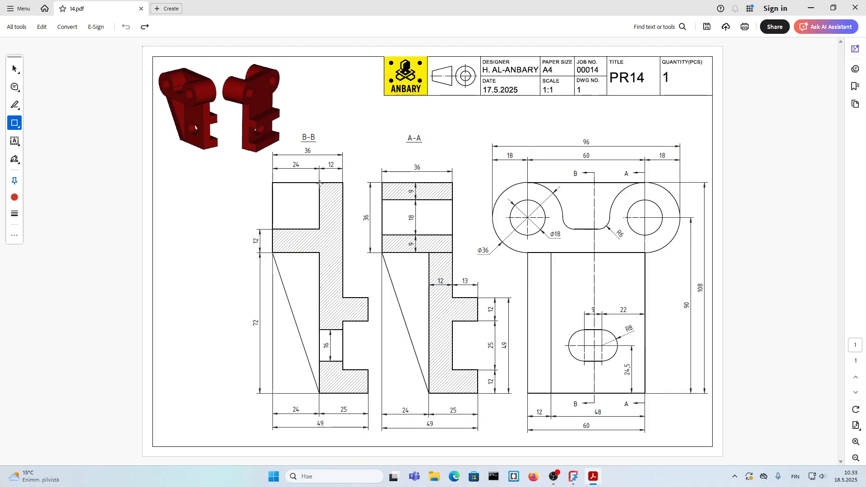
# Outline the main features on the drawing with rectangles: vertical plate and lugs in B-B, upper arm, rib, both holes and slot in the front view.
pyautogui.moveTo(320, 184)
pyautogui.mouseDown()
pyautogui.moveTo(340, 271)
pyautogui.moveTo(343, 393)
pyautogui.mouseUp()
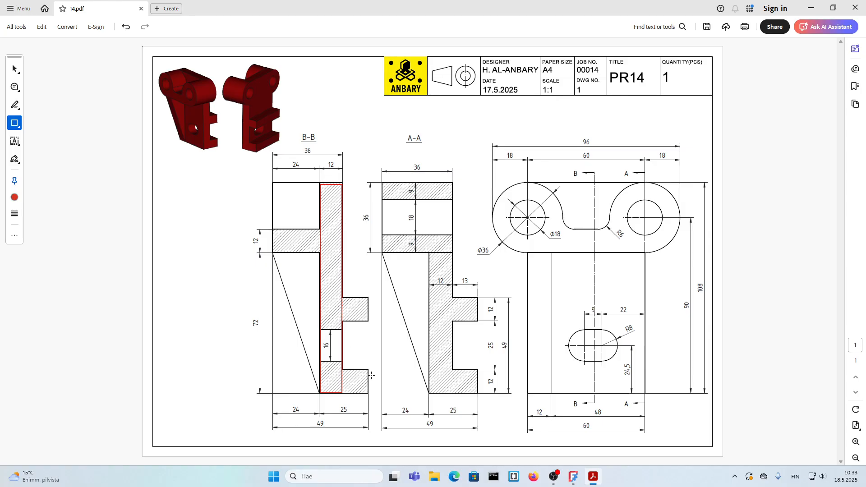
pyautogui.moveTo(379, 400); pyautogui.dragTo(332, 280)
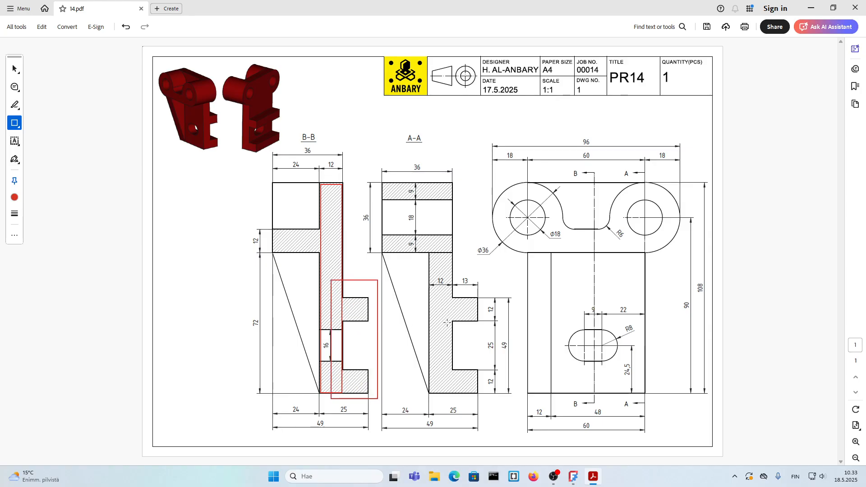
pyautogui.moveTo(483, 169)
pyautogui.mouseDown()
pyautogui.moveTo(560, 225)
pyautogui.moveTo(687, 255)
pyautogui.mouseUp()
pyautogui.moveTo(517, 243)
pyautogui.mouseDown()
pyautogui.moveTo(536, 276)
pyautogui.moveTo(560, 423)
pyautogui.moveTo(556, 407)
pyautogui.mouseUp()
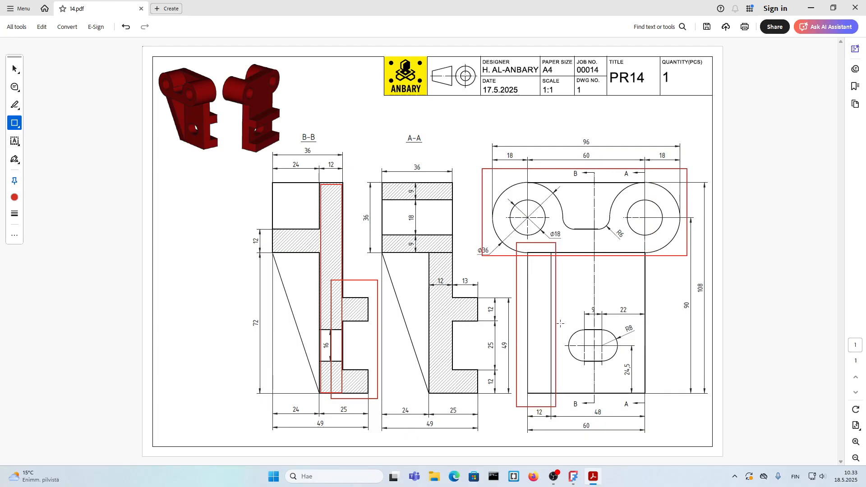
pyautogui.moveTo(502, 190); pyautogui.dragTo(545, 237)
pyautogui.moveTo(629, 204); pyautogui.dragTo(670, 239)
pyautogui.moveTo(570, 321); pyautogui.dragTo(635, 371)
# Undo all the rectangles drawn around the features on the drawing.
pyautogui.hotkey('ctrl', 'z')
pyautogui.hotkey('ctrl', 'z')
pyautogui.hotkey('ctrl', 'z')
pyautogui.hotkey('ctrl', 'z')
pyautogui.hotkey('ctrl', 'z')
pyautogui.hotkey('ctrl', 'z')
pyautogui.hotkey('ctrl', 'z')
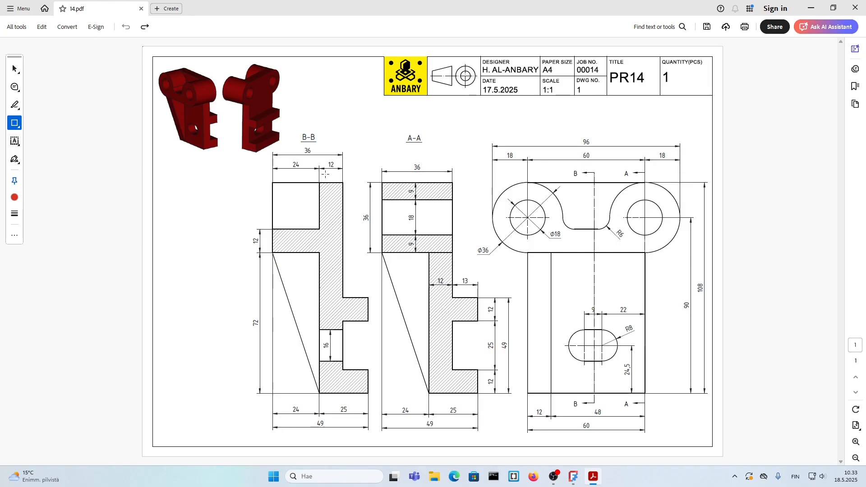
# Box the plate's thickness of 12, width of 60 and height of 108 on the drawing.
pyautogui.moveTo(324, 160); pyautogui.dragTo(338, 171)
pyautogui.moveTo(581, 420); pyautogui.dragTo(596, 431)
pyautogui.moveTo(695, 282); pyautogui.dragTo(710, 299)
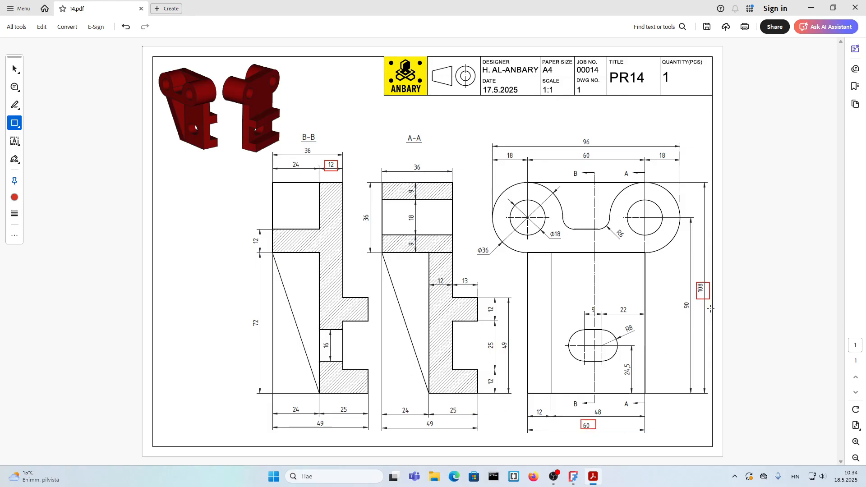
# Switch to FreeCAD, create a new parametric part and start a sketch on the YZ plane.
pyautogui.click(573, 477)
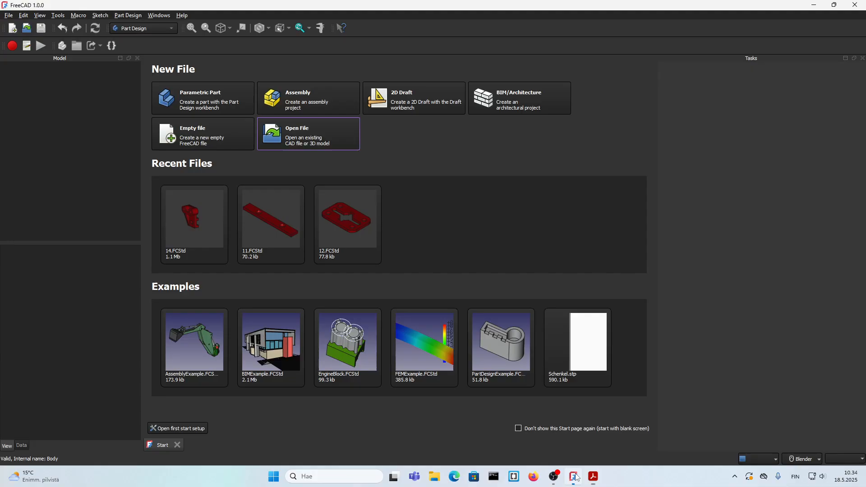
pyautogui.click(175, 145)
pyautogui.click(697, 85)
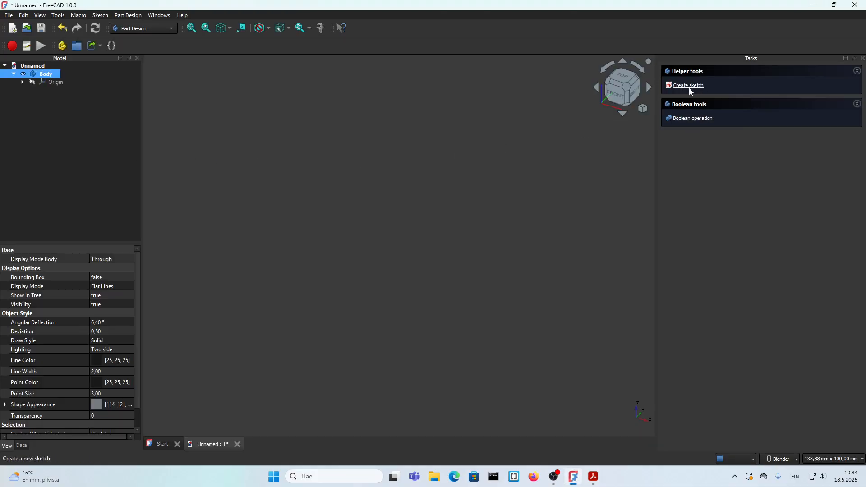
pyautogui.click(689, 87)
pyautogui.click(447, 107)
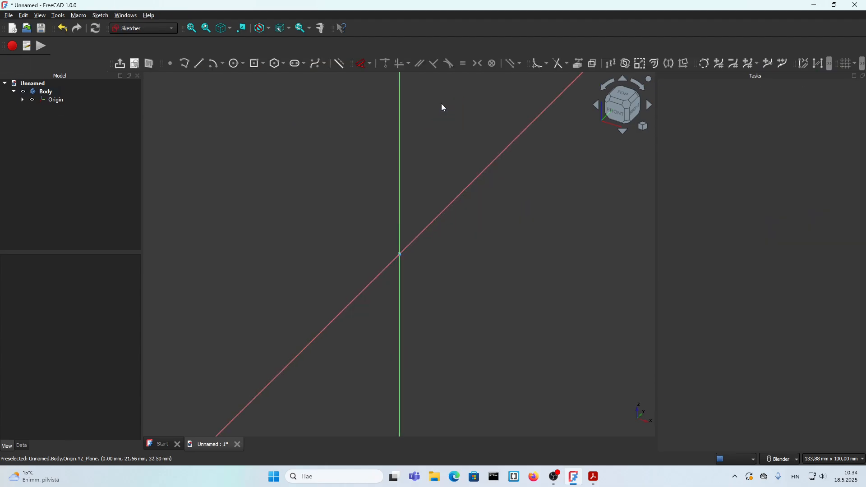
# Sketch a rectangle 60 mm wide and 108 mm high centred on the origin, and close the sketch.
pyautogui.click(146, 63)
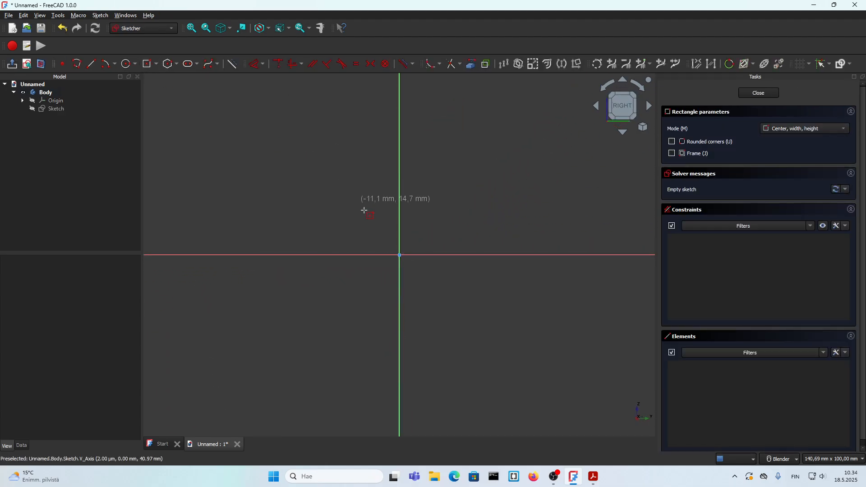
pyautogui.click(399, 255)
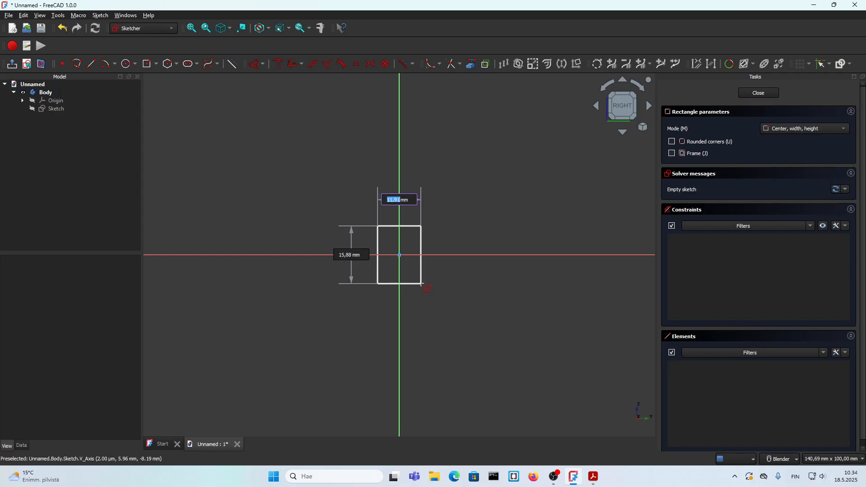
pyautogui.write('60')
pyautogui.press('Tab')
pyautogui.write('108')
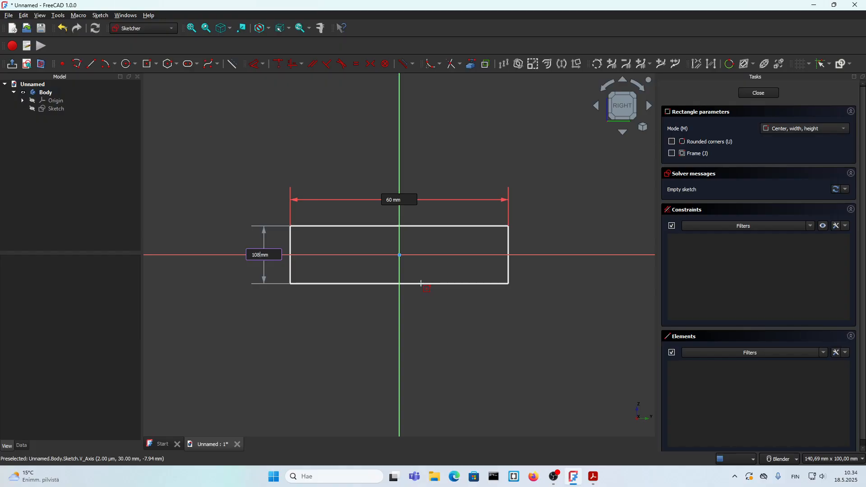
pyautogui.press('Return')
pyautogui.scroll(-3, 395, 276)
pyautogui.press('Escape')
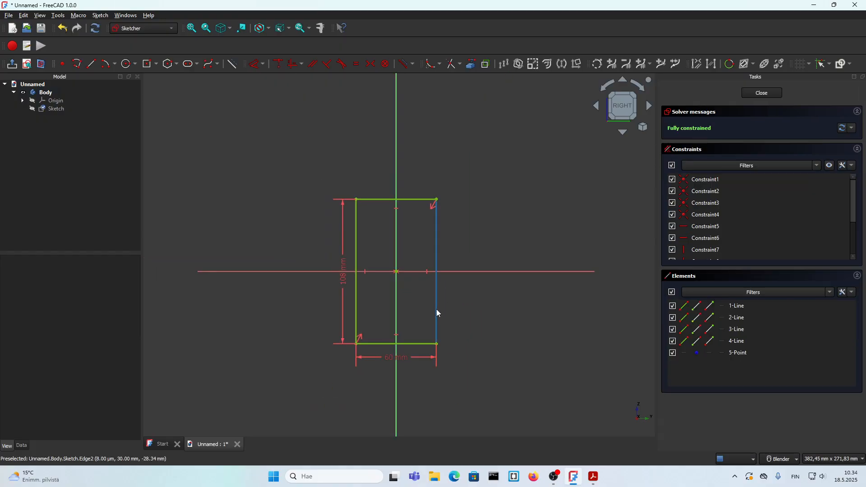
pyautogui.click(759, 92)
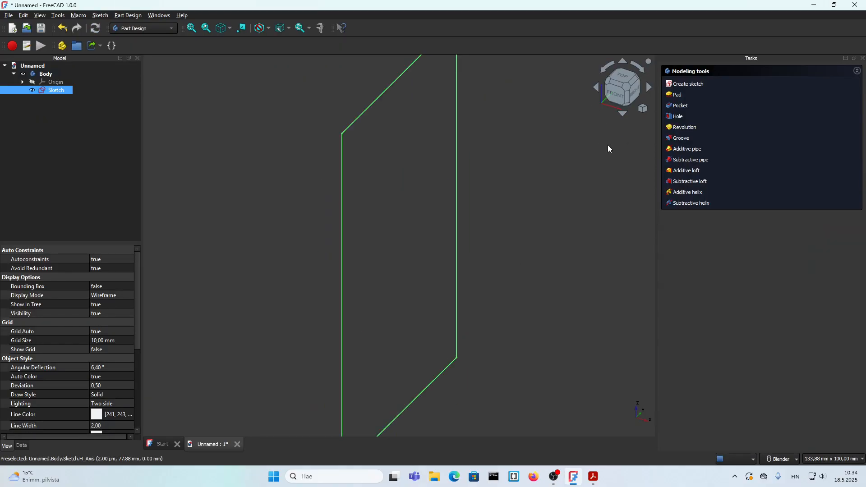
# Pad the rectangle sketch 12 mm, symmetric to the sketch plane.
pyautogui.click(677, 95)
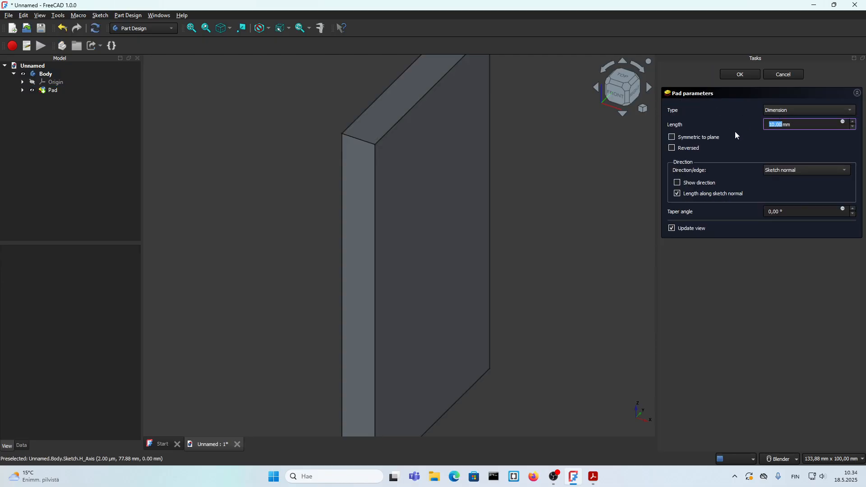
pyautogui.write('12')
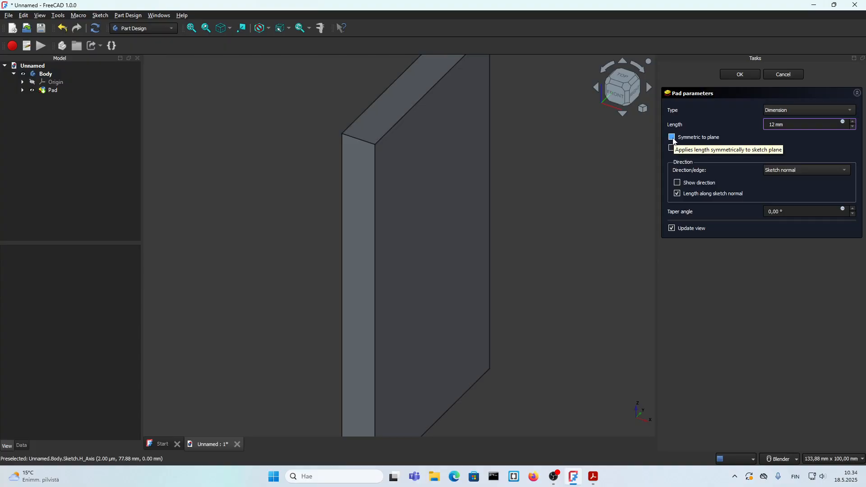
pyautogui.click(673, 137)
pyautogui.scroll(-3, 339, 194)
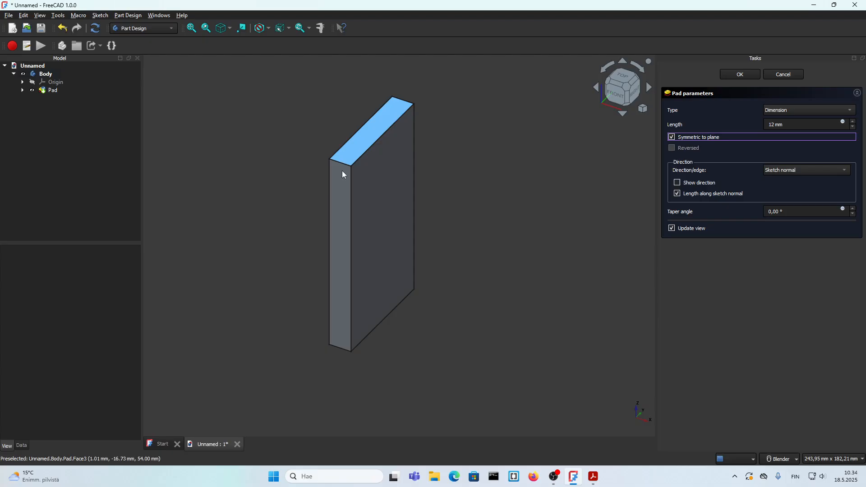
pyautogui.click(757, 77)
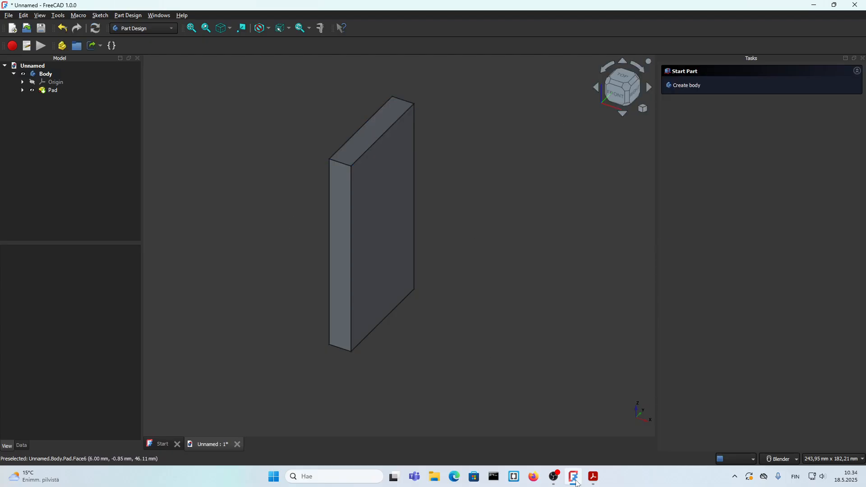
# Switch to the 14.pdf drawing, outline the two lugs in section A-A, and undo all the rectangle markups.
pyautogui.click(593, 477)
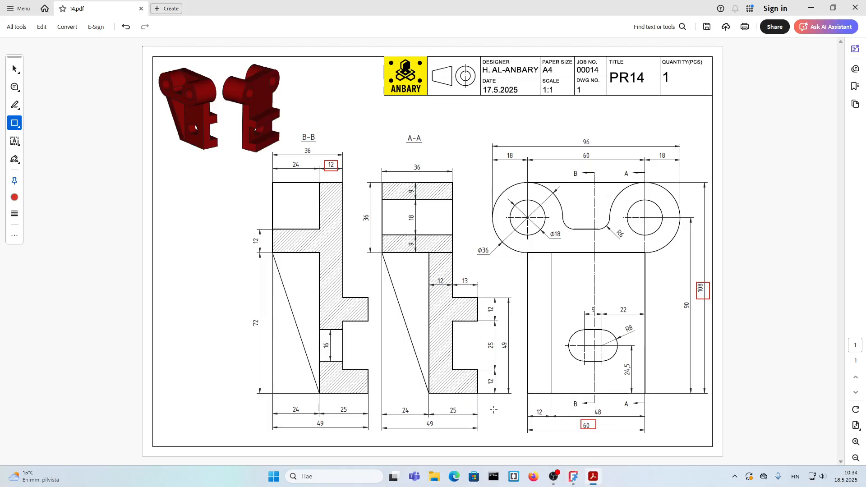
pyautogui.moveTo(494, 410)
pyautogui.mouseDown()
pyautogui.moveTo(450, 327)
pyautogui.moveTo(449, 288)
pyautogui.mouseUp()
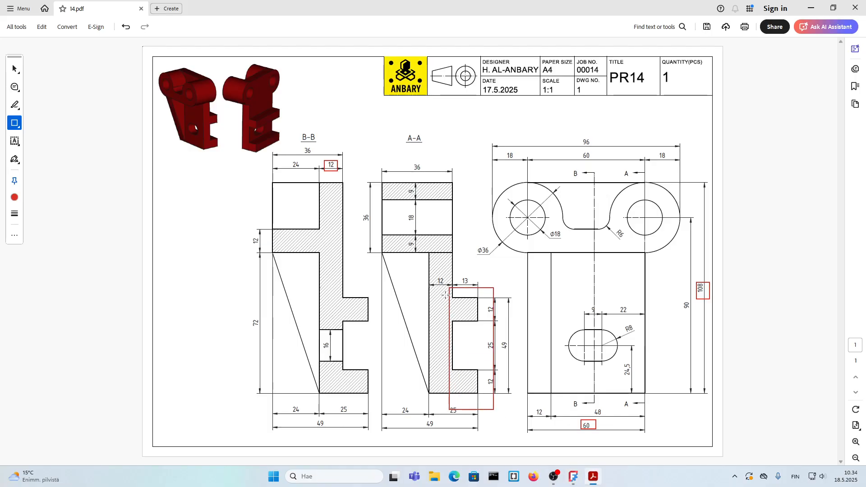
pyautogui.hotkey('ctrl', 'z')
pyautogui.hotkey('ctrl', 'z')
pyautogui.hotkey('ctrl', 'z')
pyautogui.hotkey('ctrl', 'z')
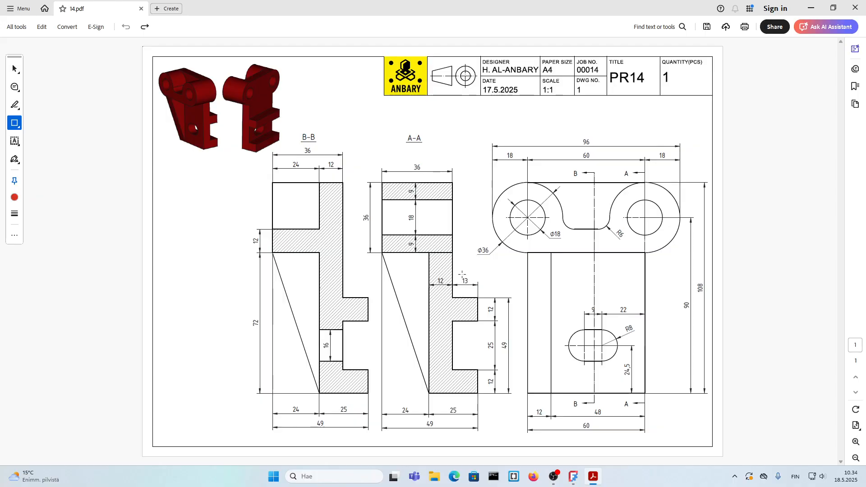
# Box the lug dimensions on the drawing: depth 13, height 12, width 60 and spacing 25.
pyautogui.moveTo(459, 275); pyautogui.dragTo(498, 318)
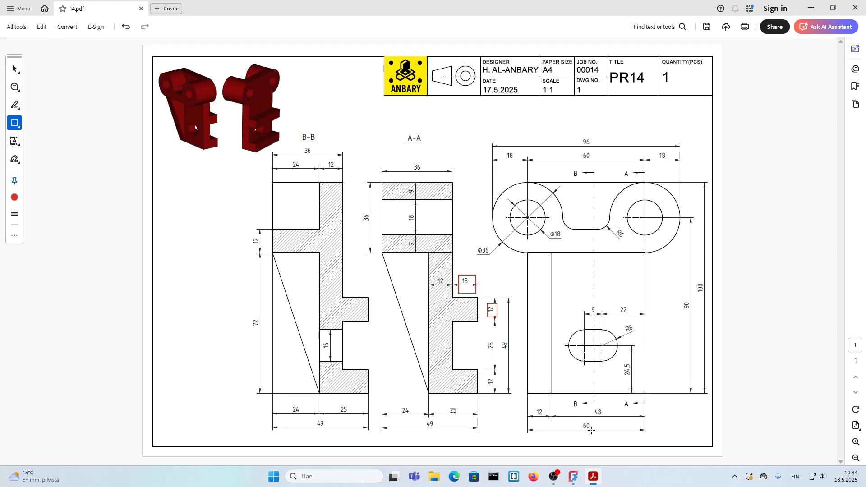
pyautogui.moveTo(582, 423); pyautogui.dragTo(598, 430)
pyautogui.moveTo(485, 339); pyautogui.dragTo(498, 352)
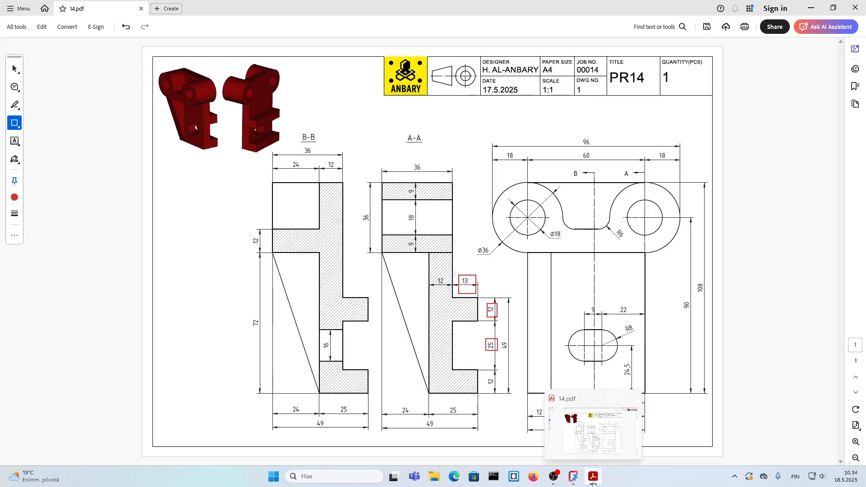
# Switch to FreeCAD and start a new sketch on the large front face of the plate.
pyautogui.click(573, 477)
pyautogui.click(385, 267)
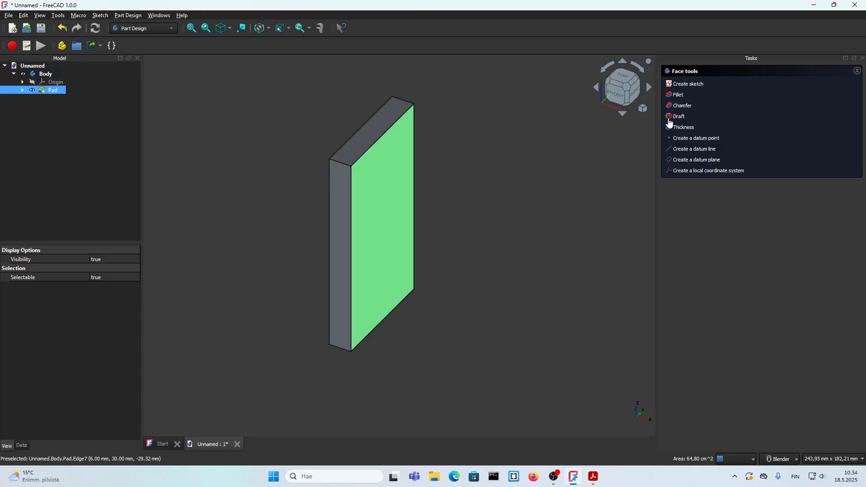
pyautogui.click(684, 85)
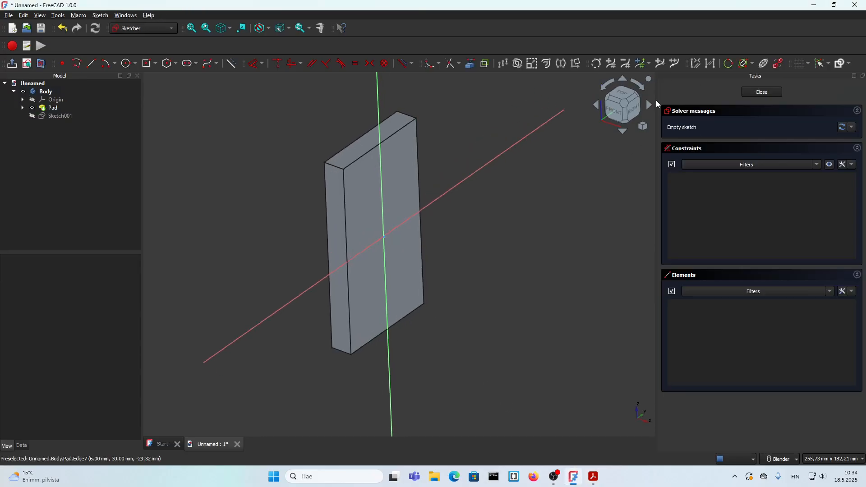
# Sketch a 60 by 12 mm rectangle centred on the vertical axis, about 12.2 mm below the origin.
pyautogui.click(148, 64)
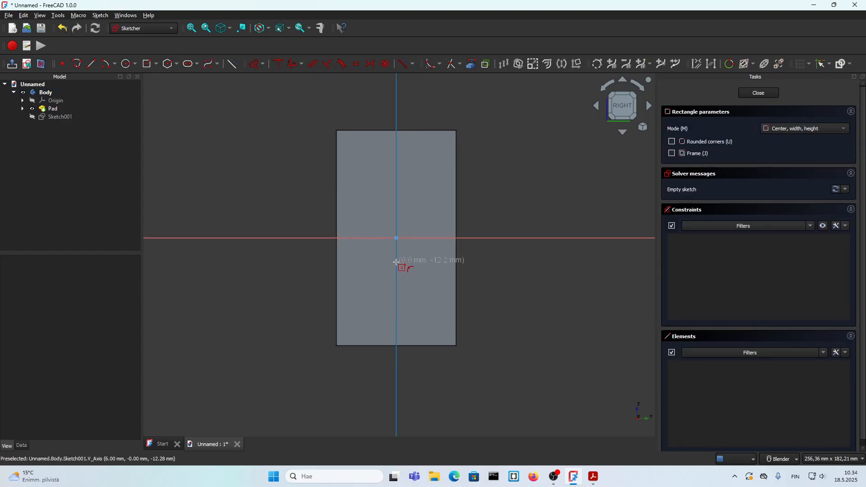
pyautogui.click(397, 262)
pyautogui.write('60')
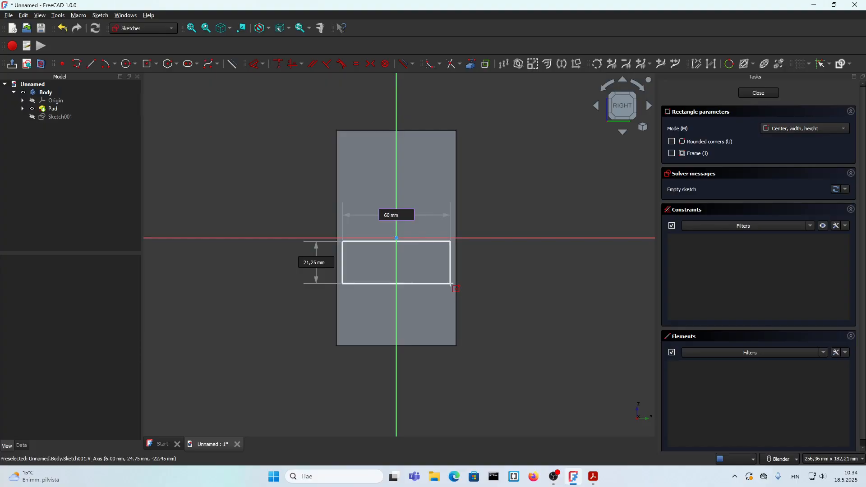
pyautogui.press('Tab')
pyautogui.write('12')
pyautogui.press('Return')
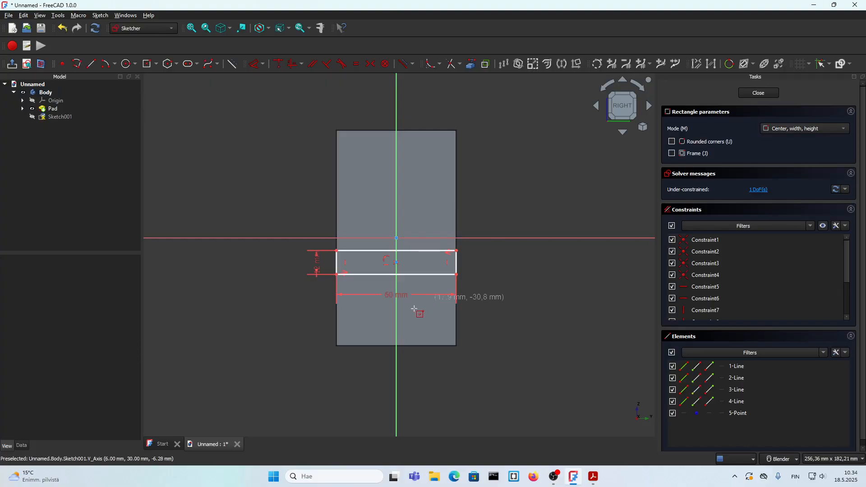
# Sketch a second 60 by 12 mm rectangle on the vertical axis below the first and move its width dimension below the plate.
pyautogui.click(397, 318)
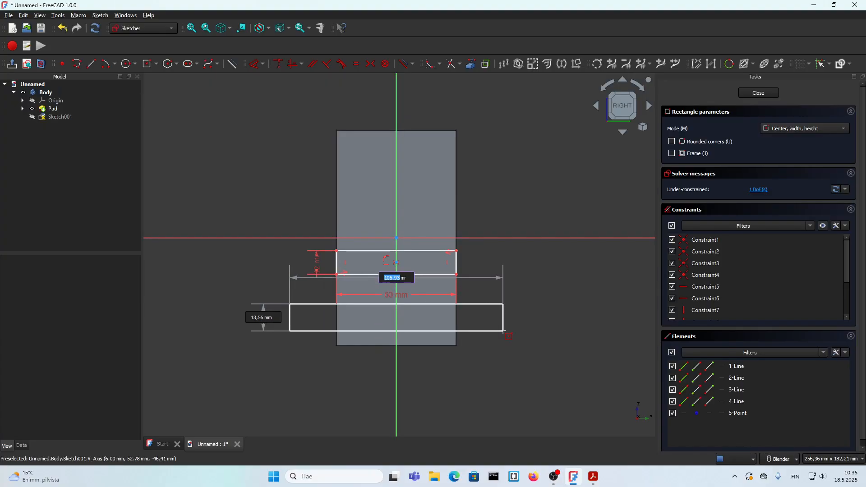
pyautogui.write('60')
pyautogui.press('Tab')
pyautogui.write('12')
pyautogui.press('Return')
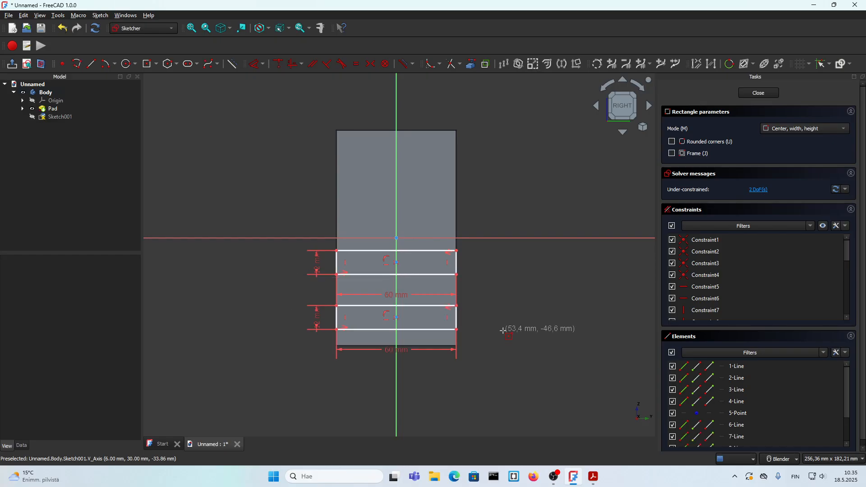
pyautogui.press('Escape')
pyautogui.scroll(2, 451, 341)
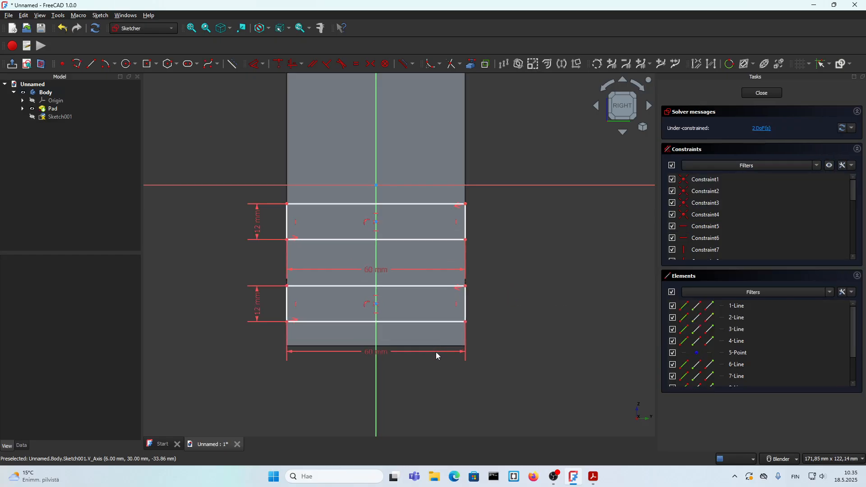
pyautogui.moveTo(384, 356); pyautogui.dragTo(384, 391)
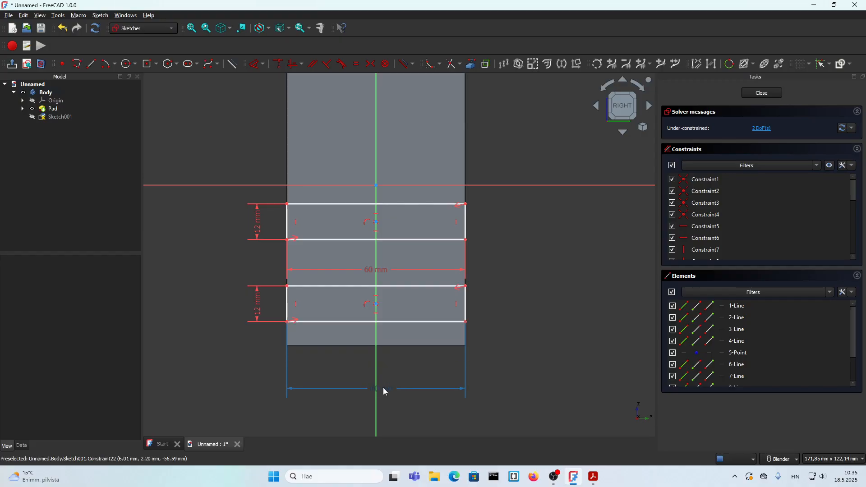
# Link the plate's bottom edge as external geometry and make the lower rectangle's bottom corner coincident with the edge's endpoint.
pyautogui.click(470, 66)
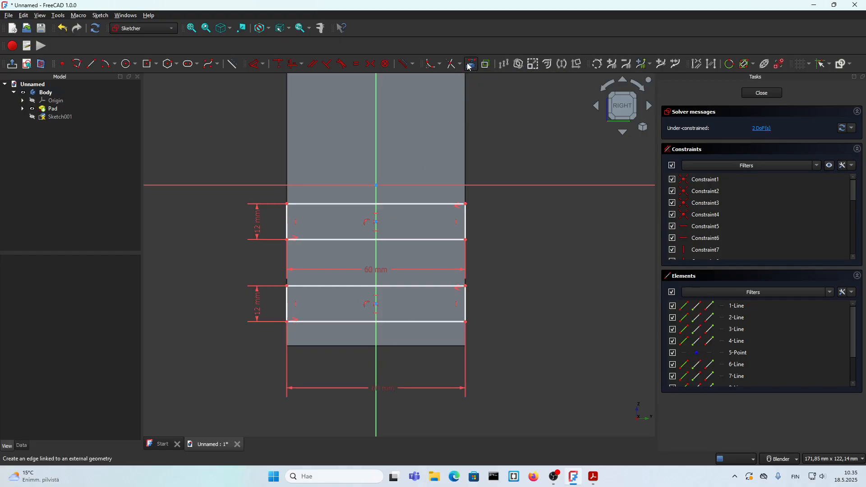
pyautogui.click(438, 347)
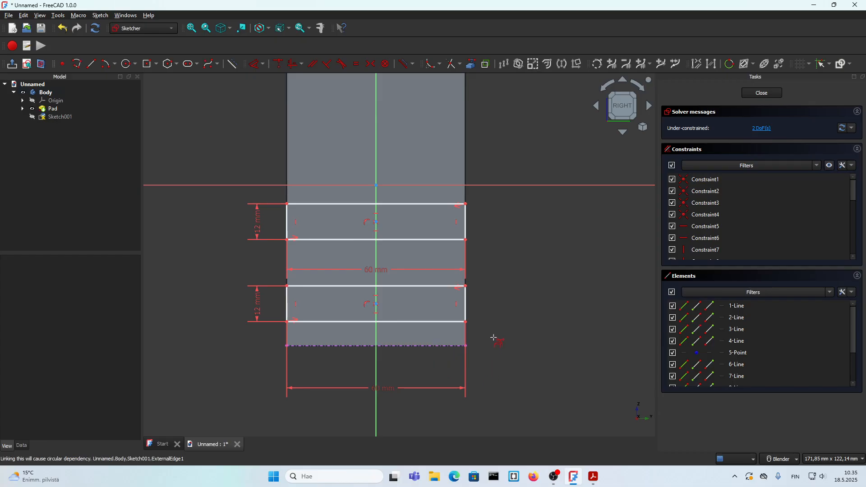
pyautogui.click(466, 322)
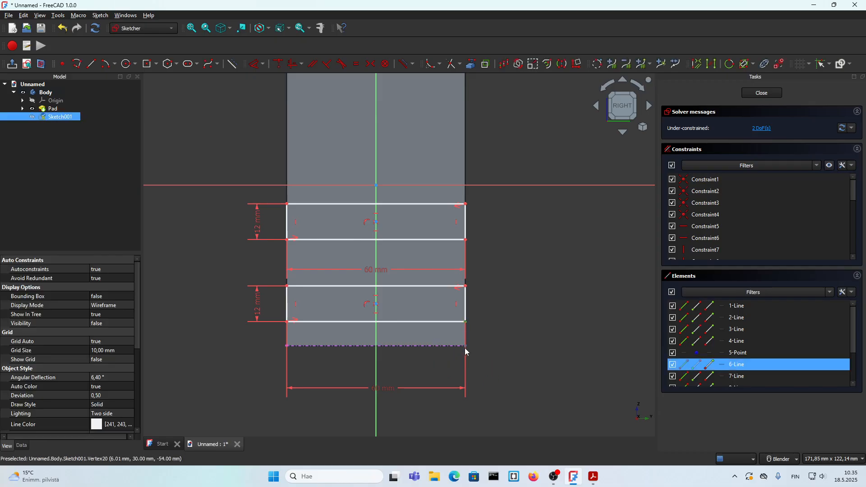
pyautogui.press('c')
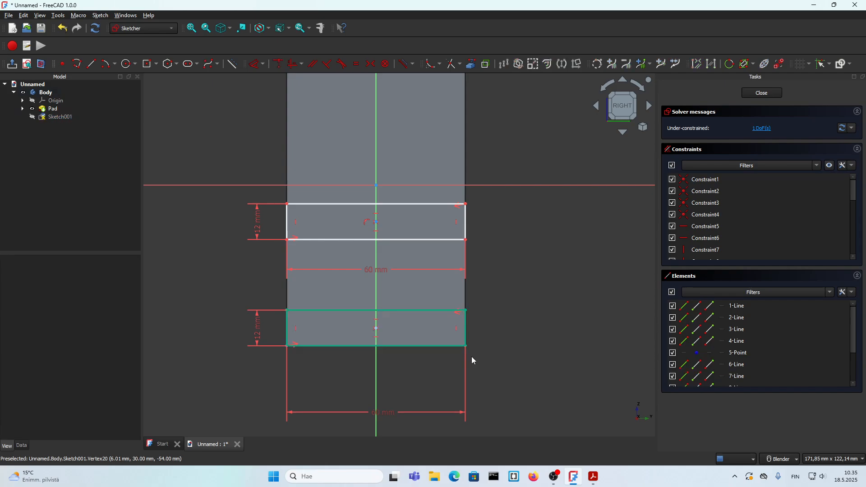
# Constrain the vertical gap between the upper rectangle's bottom corner and the lower rectangle's top corner to 25 mm.
pyautogui.click(465, 240)
pyautogui.click(466, 311)
pyautogui.write('i')
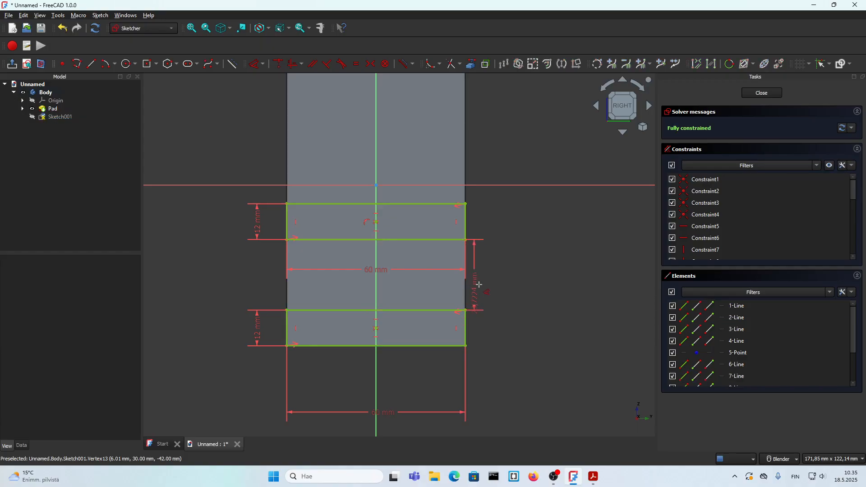
pyautogui.write('25mm')
pyautogui.press('Return')
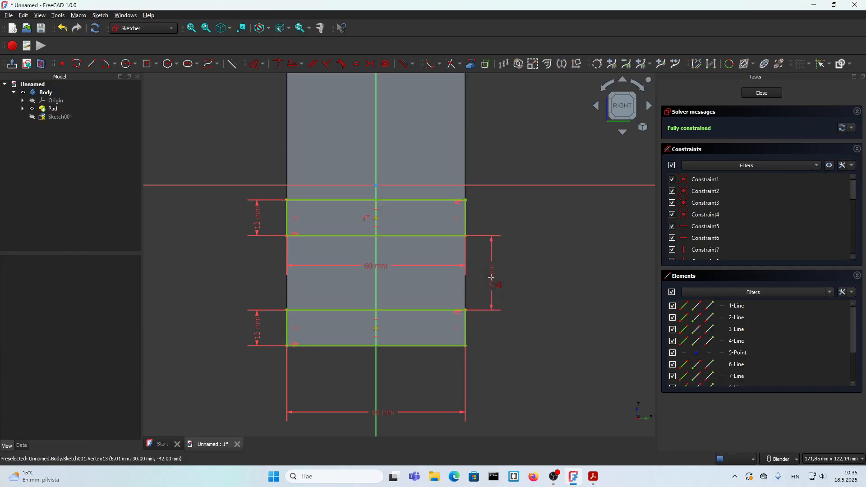
# Close the sketch and pad both rectangles 13 mm outward from the plate to form the two lugs.
pyautogui.scroll(-1, 494, 276)
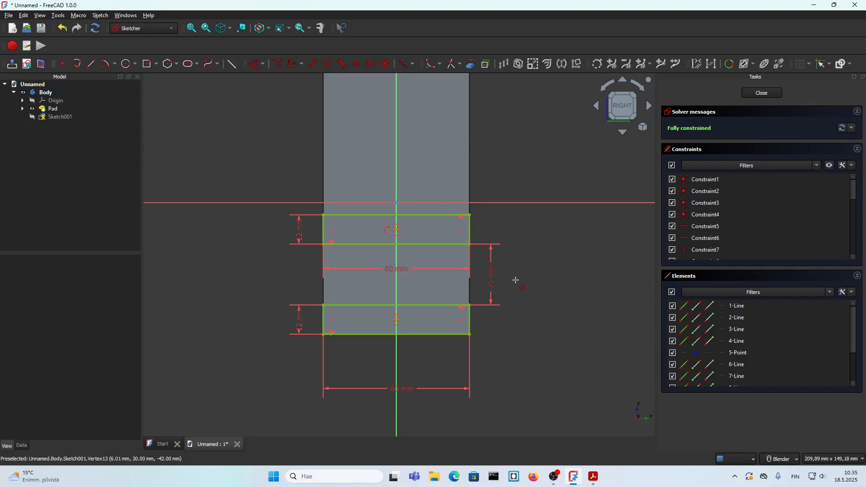
pyautogui.click(747, 94)
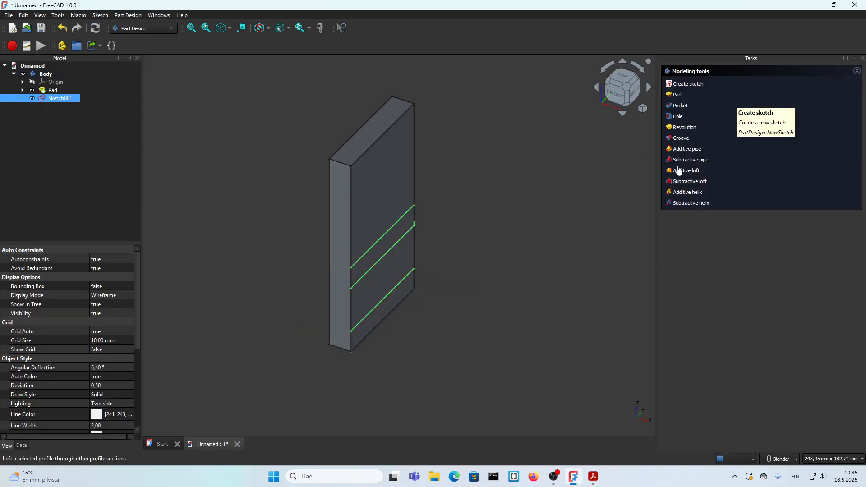
pyautogui.click(677, 95)
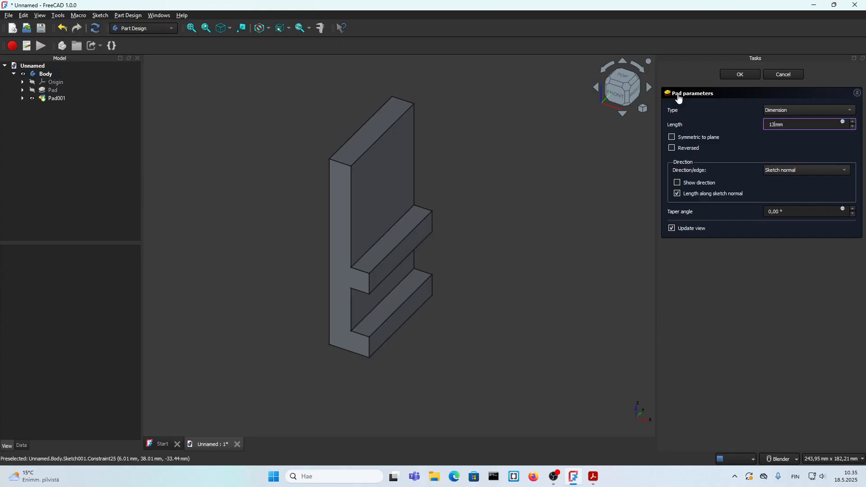
pyautogui.click(738, 75)
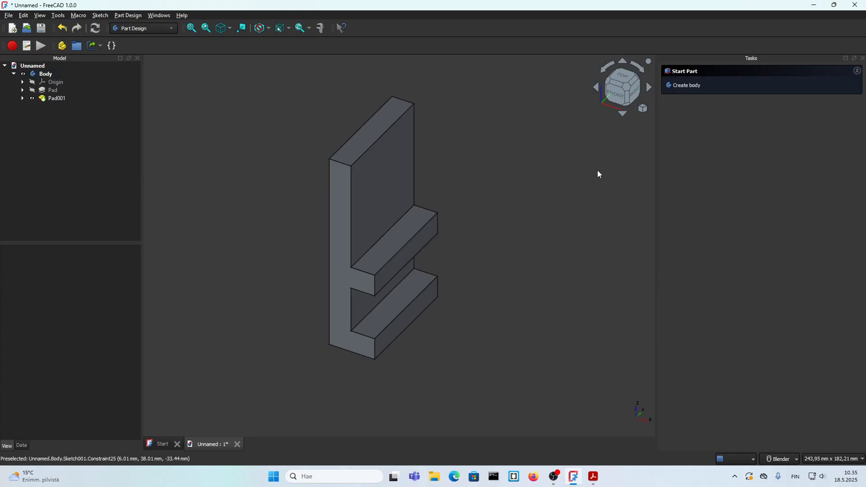
# Start a new sketch on the plate's large back face, opposite the lugs, and face it upright.
pyautogui.moveTo(400, 337)
pyautogui.mouseDown(button='middle')
pyautogui.moveTo(443, 317)
pyautogui.moveTo(447, 296)
pyautogui.moveTo(368, 360)
pyautogui.moveTo(410, 213)
pyautogui.moveTo(404, 220)
pyautogui.moveTo(377, 194)
pyautogui.moveTo(313, 161)
pyautogui.mouseUp(button='middle')
pyautogui.click(312, 161)
pyautogui.click(693, 84)
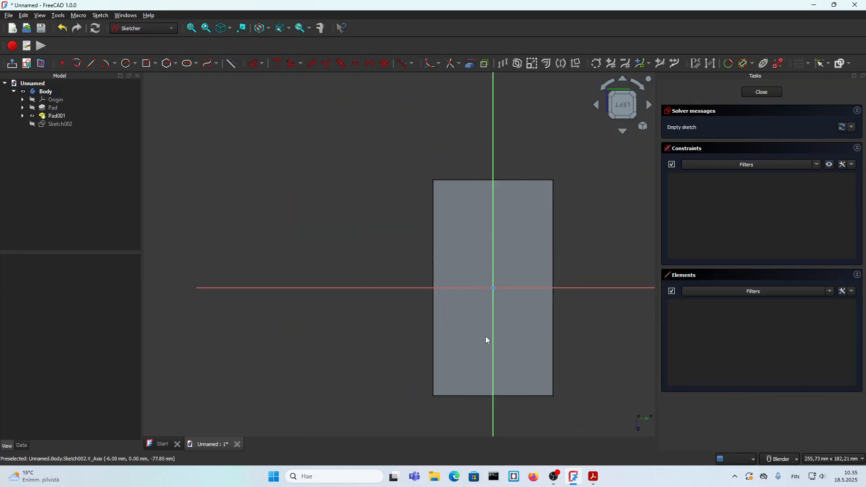
pyautogui.click(609, 86)
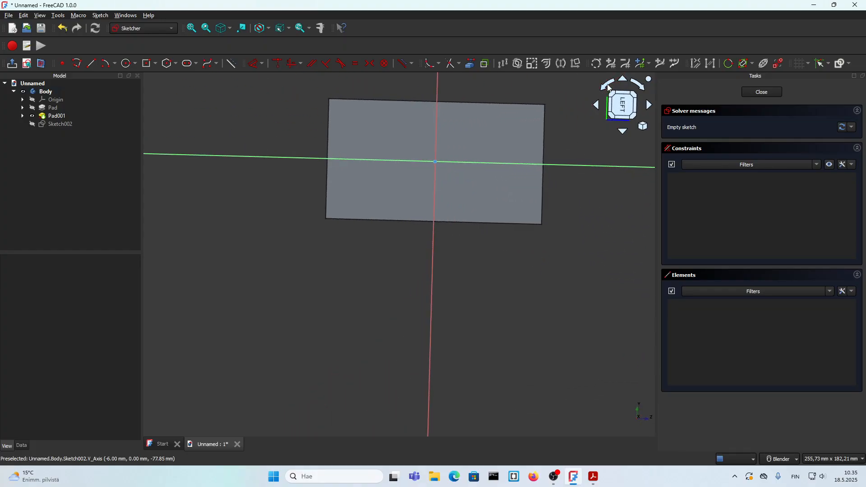
pyautogui.click(609, 86)
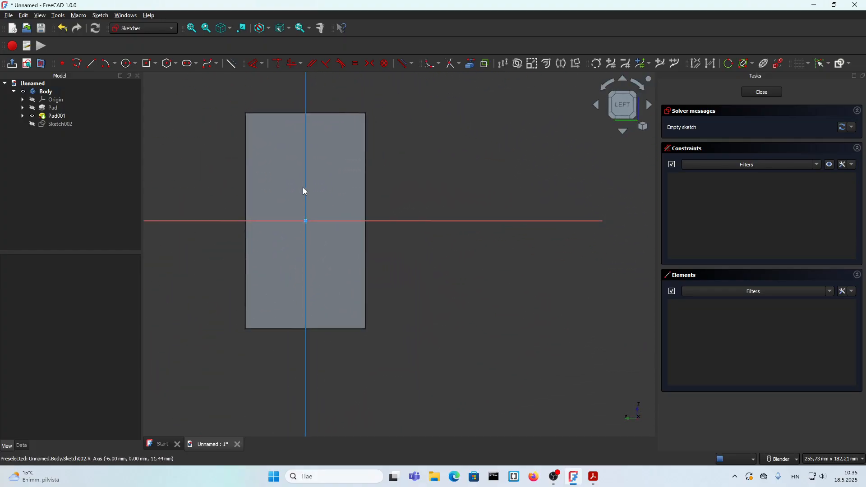
pyautogui.keyDown('shift'); pyautogui.moveTo(303, 190); pyautogui.dragTo(392, 227, button='middle'); pyautogui.keyUp('shift')
pyautogui.scroll(1, 422, 193)
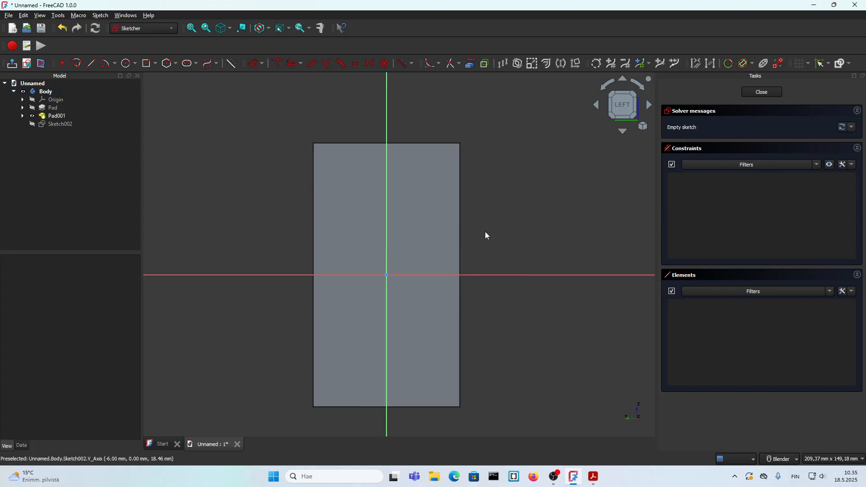
pyautogui.moveTo(487, 235); pyautogui.dragTo(497, 271, button='middle')
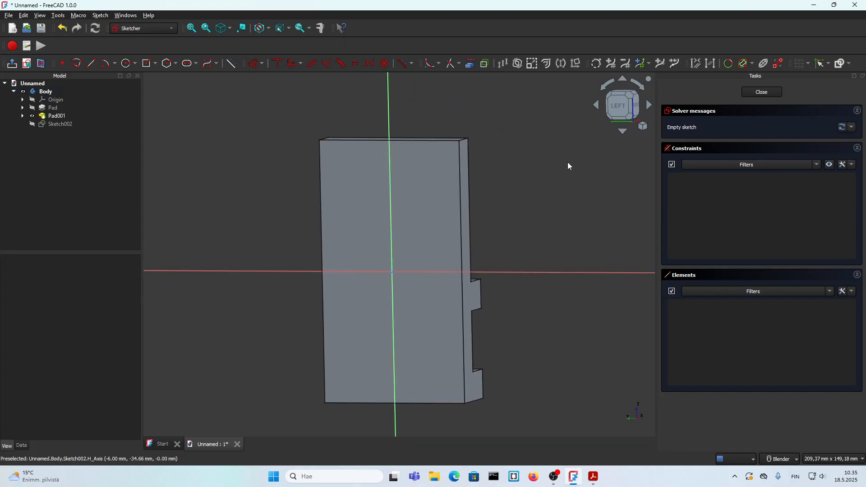
pyautogui.click(623, 106)
pyautogui.keyDown('shift'); pyautogui.moveTo(406, 215); pyautogui.dragTo(426, 188, button='middle'); pyautogui.keyUp('shift')
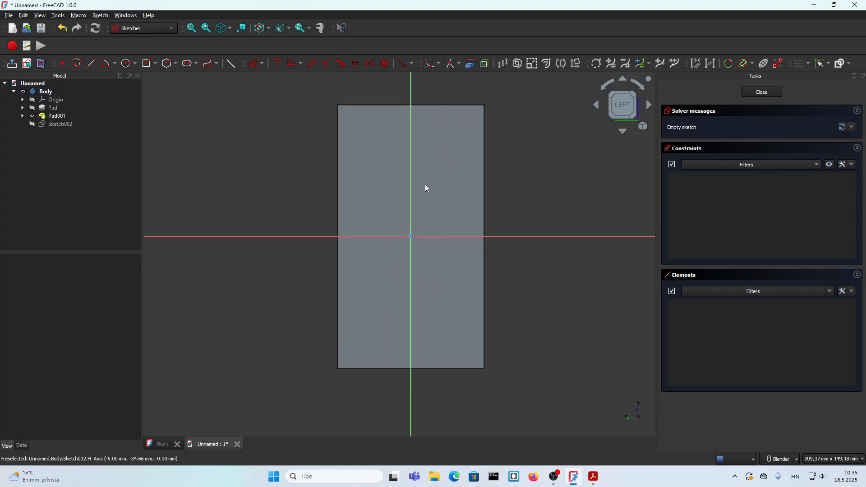
# Switch to the PDF drawing in Acrobat and undo the old dimension markups along with a trial box around the upper outline.
pyautogui.click(593, 477)
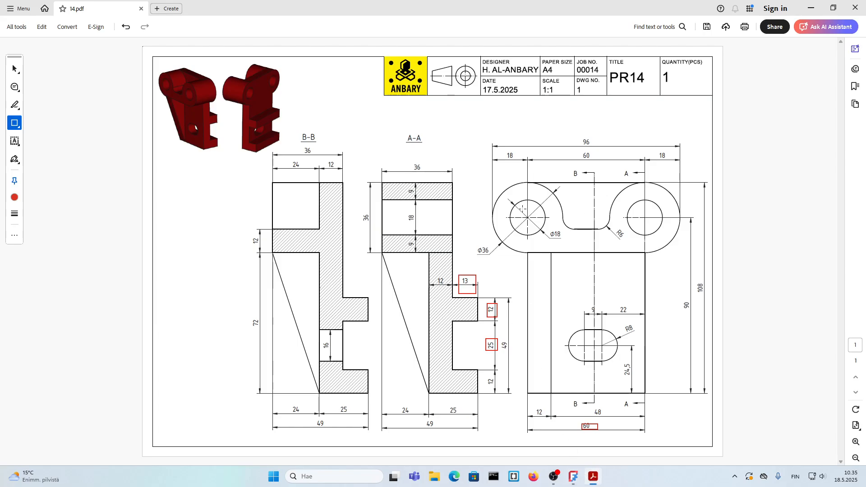
pyautogui.hotkey('ctrl', 'z')
pyautogui.hotkey('ctrl', 'z')
pyautogui.hotkey('ctrl', 'z')
pyautogui.hotkey('ctrl', 'z')
pyautogui.moveTo(472, 170); pyautogui.dragTo(688, 286)
pyautogui.hotkey('ctrl', 'z')
# Box the Ø36, 90 and R6 dimensions of the upper outline on the drawing's front view.
pyautogui.moveTo(472, 242); pyautogui.dragTo(494, 263)
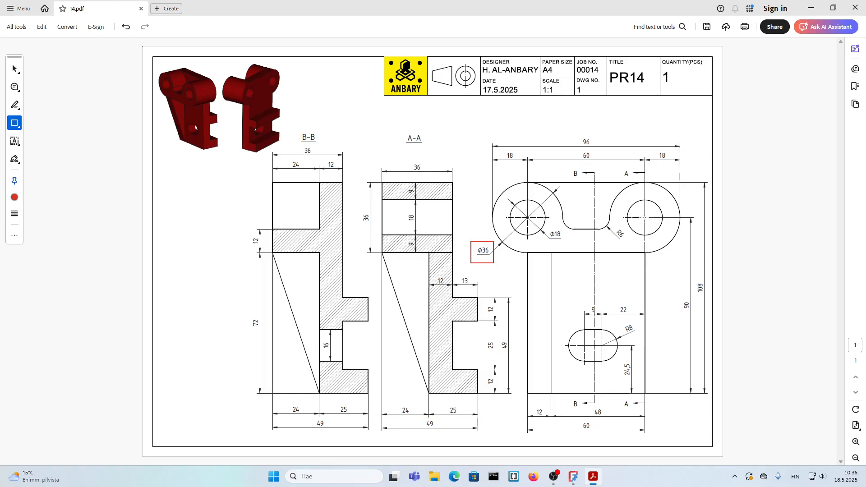
pyautogui.moveTo(681, 297); pyautogui.dragTo(695, 318)
pyautogui.moveTo(611, 227); pyautogui.dragTo(625, 238)
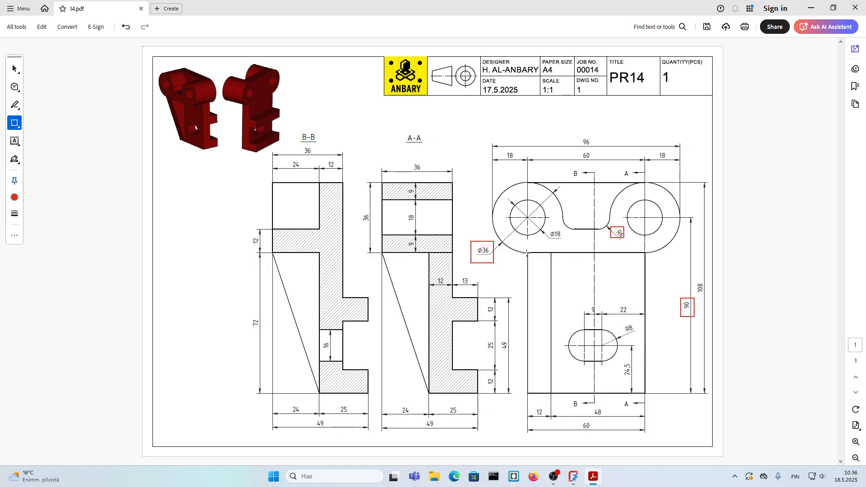
# Mark the crossbar's lower and upper edges and the gap between them, both B section labels, and the 12 dimension in section B-B.
pyautogui.moveTo(527, 254); pyautogui.dragTo(648, 253)
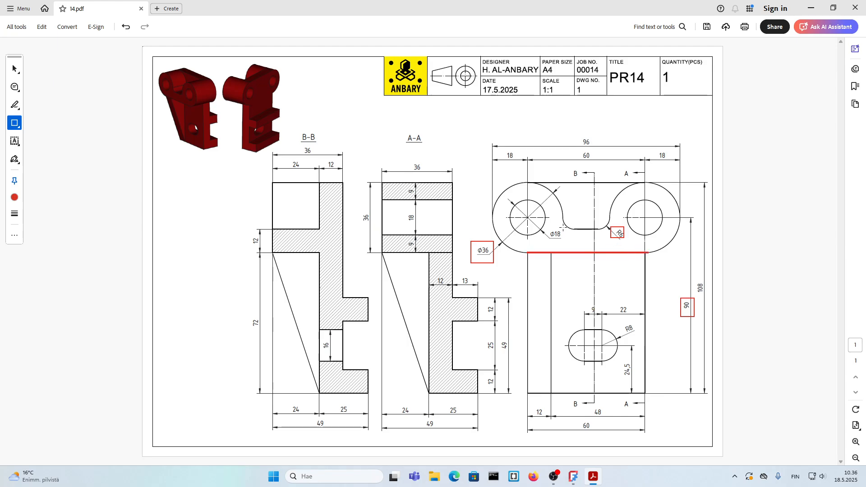
pyautogui.moveTo(563, 227); pyautogui.dragTo(609, 229)
pyautogui.moveTo(596, 249); pyautogui.dragTo(596, 251)
pyautogui.moveTo(574, 170); pyautogui.dragTo(584, 186)
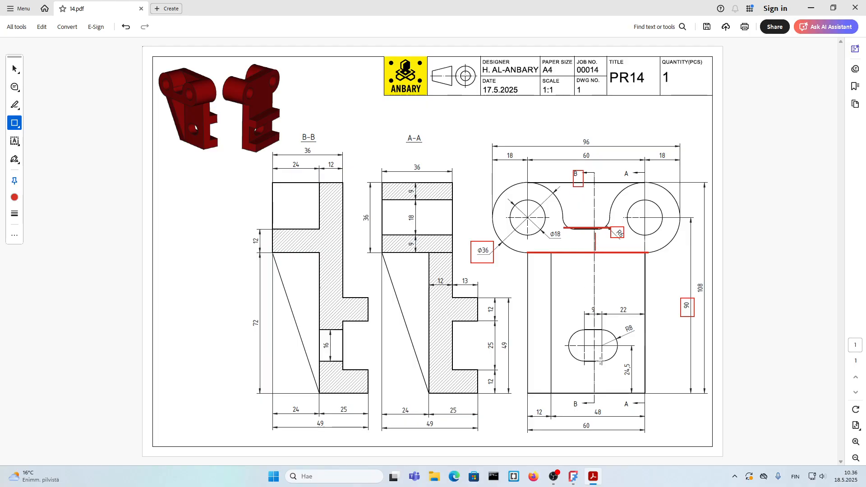
pyautogui.moveTo(567, 394); pyautogui.dragTo(587, 413)
pyautogui.moveTo(248, 230); pyautogui.dragTo(269, 249)
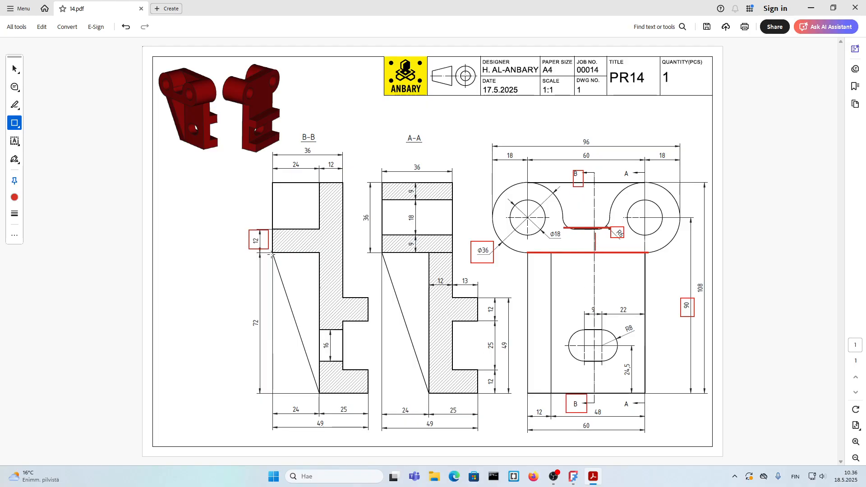
# Undo all the rectangle markups on the drawing.
pyautogui.hotkey('ctrl', 'z')
pyautogui.hotkey('ctrl', 'z')
pyautogui.hotkey('ctrl', 'z')
pyautogui.hotkey('ctrl', 'z')
pyautogui.hotkey('ctrl', 'z')
pyautogui.hotkey('ctrl', 'z')
pyautogui.hotkey('ctrl', 'z')
pyautogui.hotkey('ctrl', 'z')
pyautogui.hotkey('ctrl', 'z')
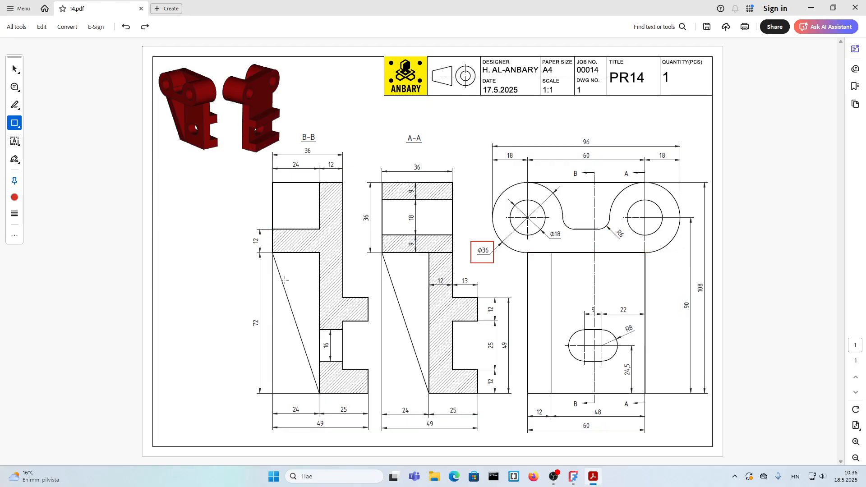
# Switch back to FreeCAD and link the plate's right vertical edge as external geometry in the back-face sketch.
pyautogui.moveTo(575, 478)
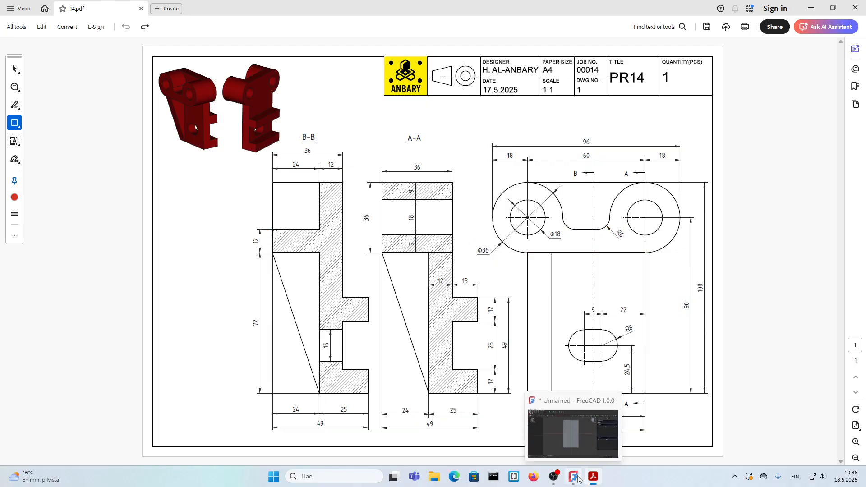
pyautogui.click(582, 457)
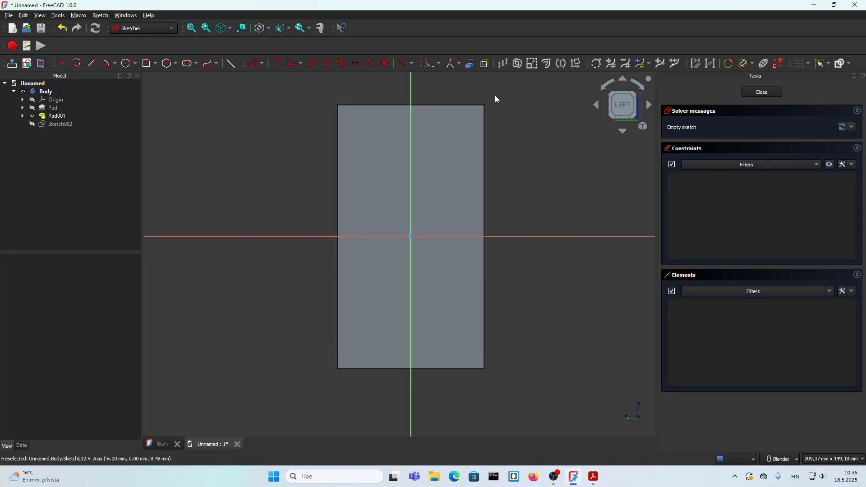
pyautogui.click(471, 63)
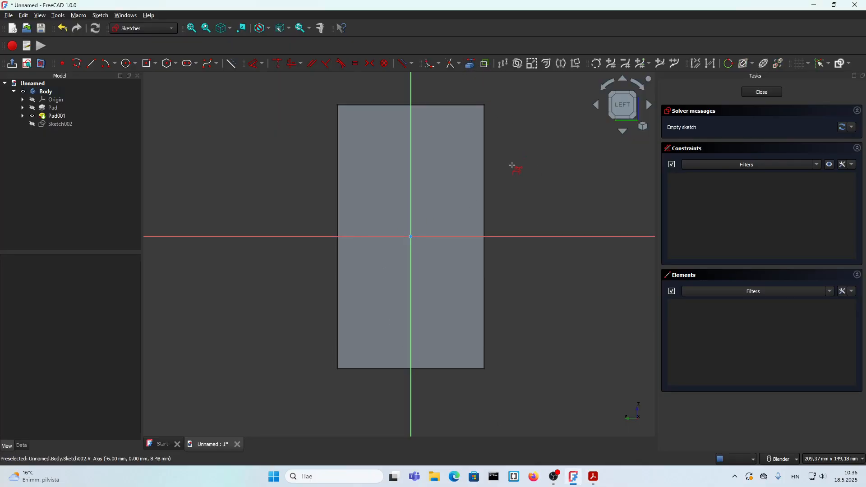
pyautogui.click(485, 176)
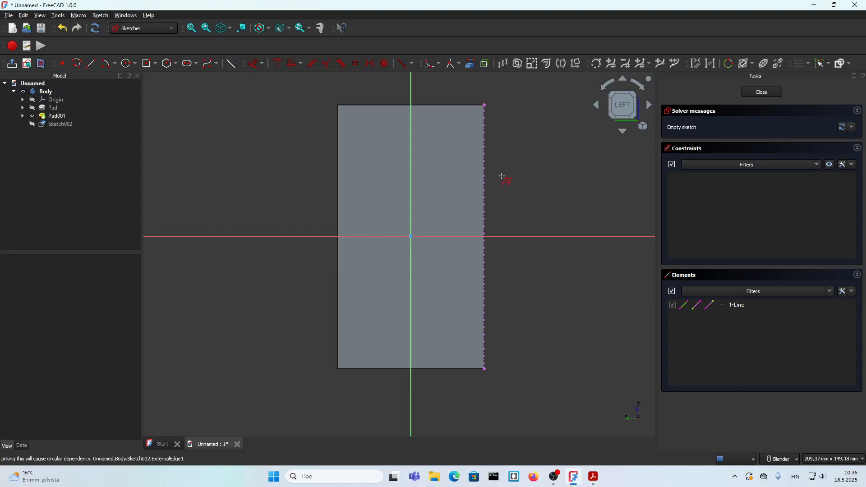
# Sketch a 36 mm diameter circle centred on the linked vertical edge near the plate's upper end.
pyautogui.click(127, 64)
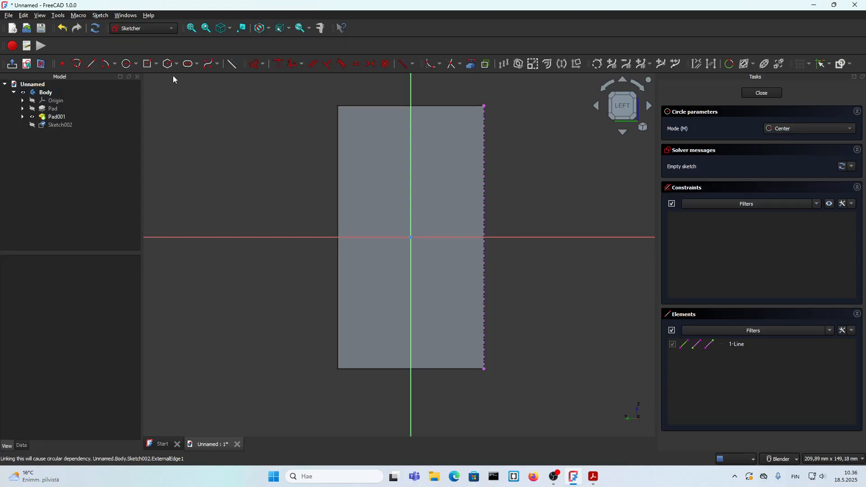
pyautogui.click(484, 151)
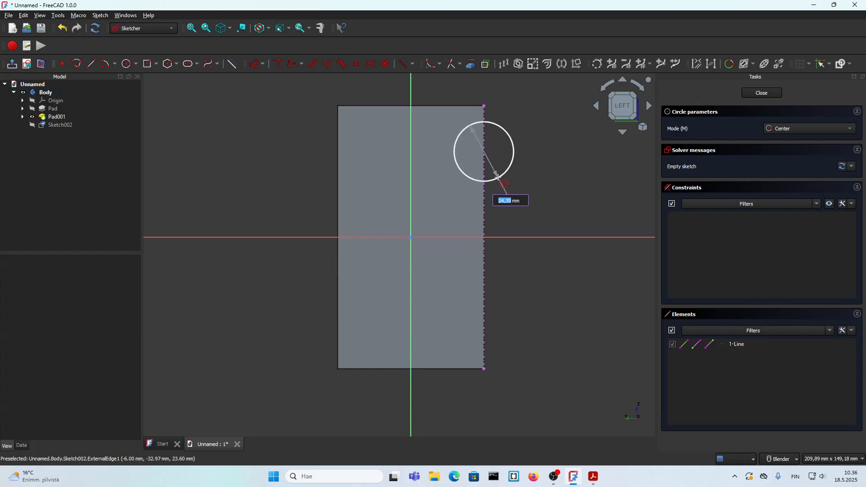
pyautogui.write('36')
pyautogui.press('Return')
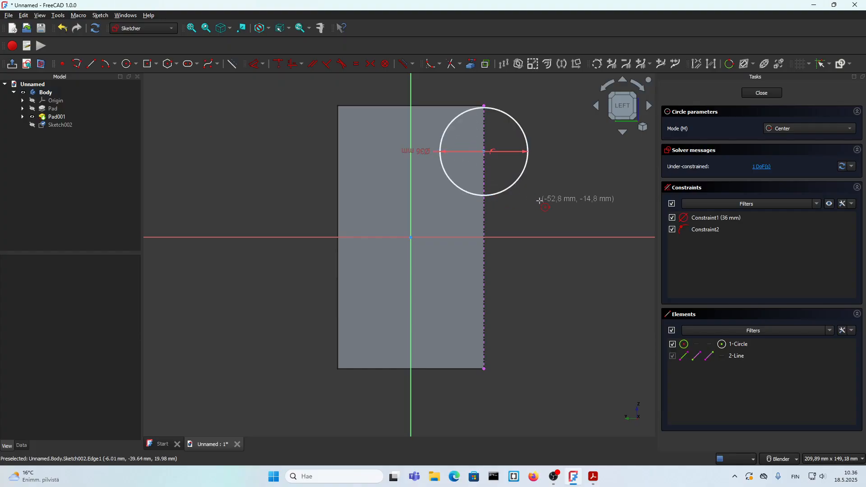
pyautogui.press('Escape')
# Constrain the vertical distance from the linked edge's bottom endpoint to the circle's centre to 90 mm.
pyautogui.click(485, 157)
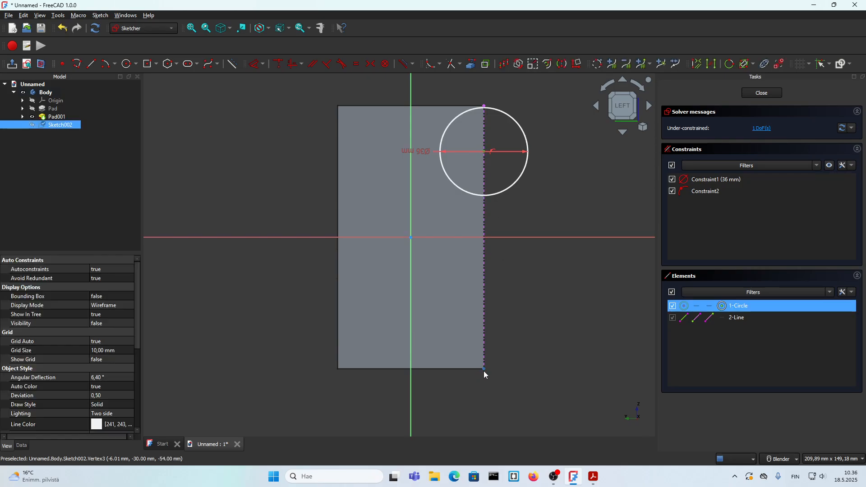
pyautogui.click(485, 370)
pyautogui.press('d')
pyautogui.click(557, 280)
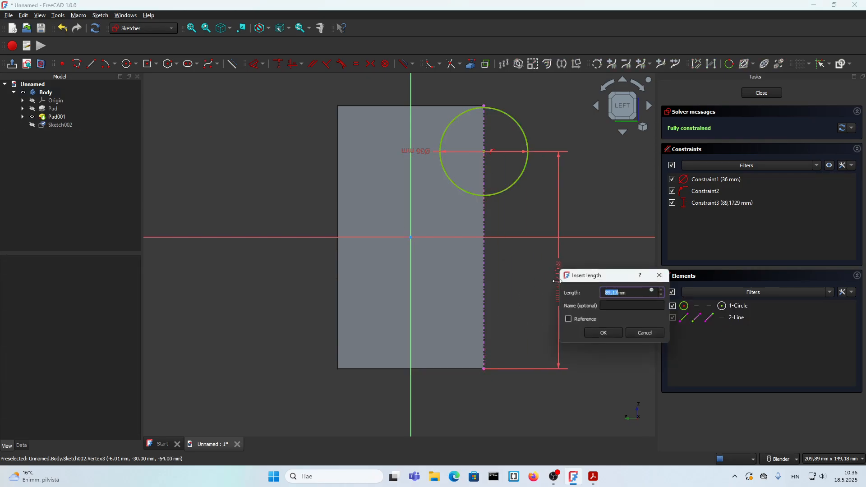
pyautogui.write('90')
pyautogui.press('Return')
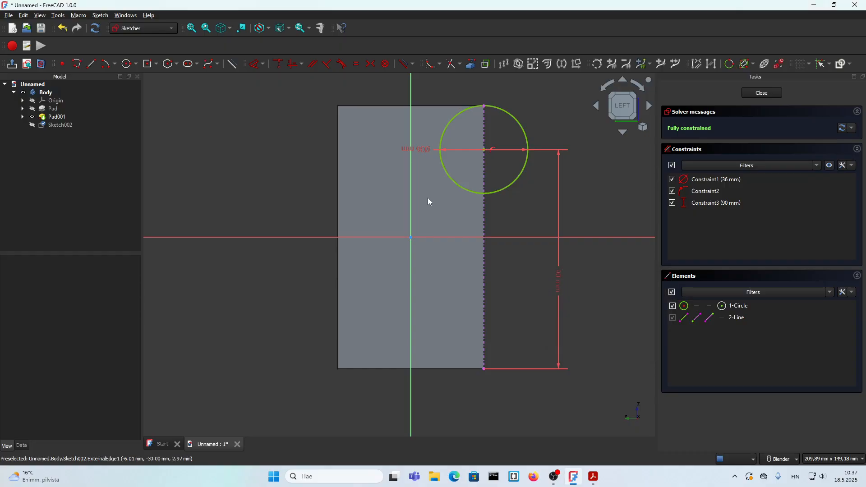
# Sketch a second circle beside the plate's upper left edge and make it equal to the 36 mm circle.
pyautogui.click(125, 64)
pyautogui.click(265, 153)
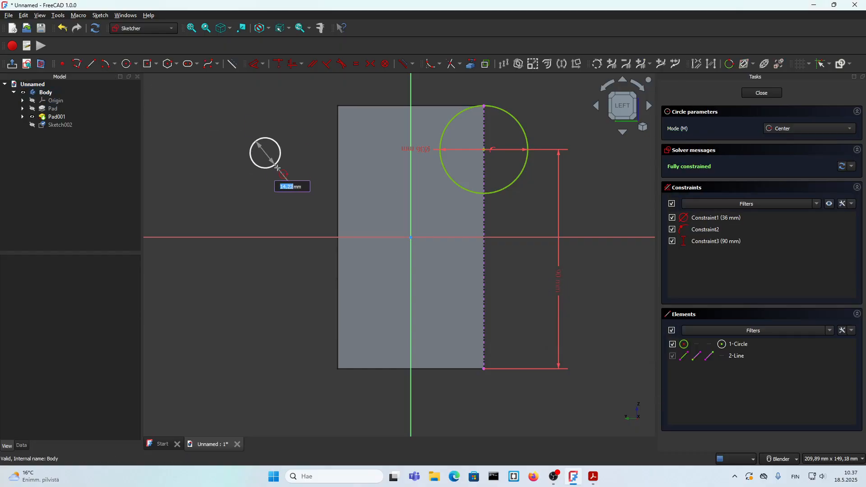
pyautogui.click(287, 173)
pyautogui.rightClick(290, 195)
pyautogui.click(281, 177)
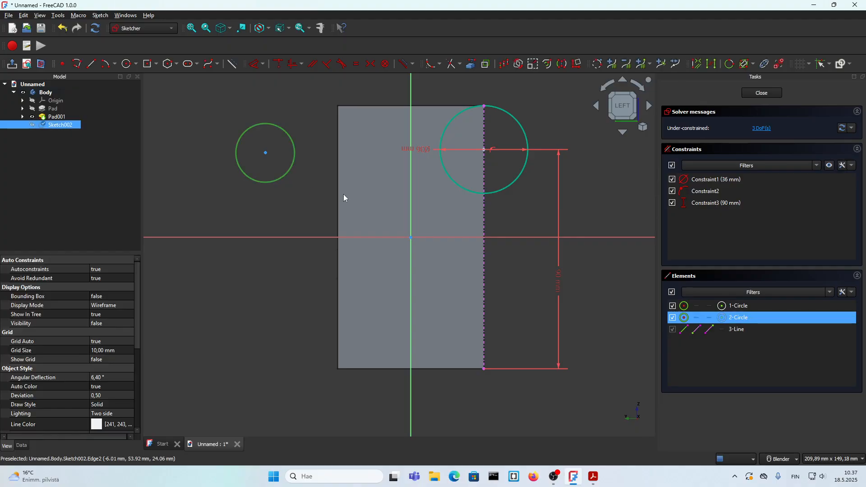
pyautogui.click(462, 187)
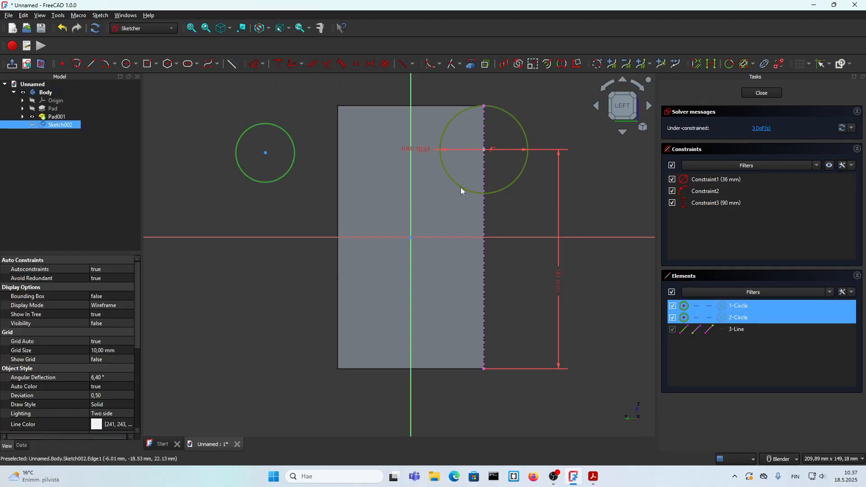
pyautogui.click(356, 64)
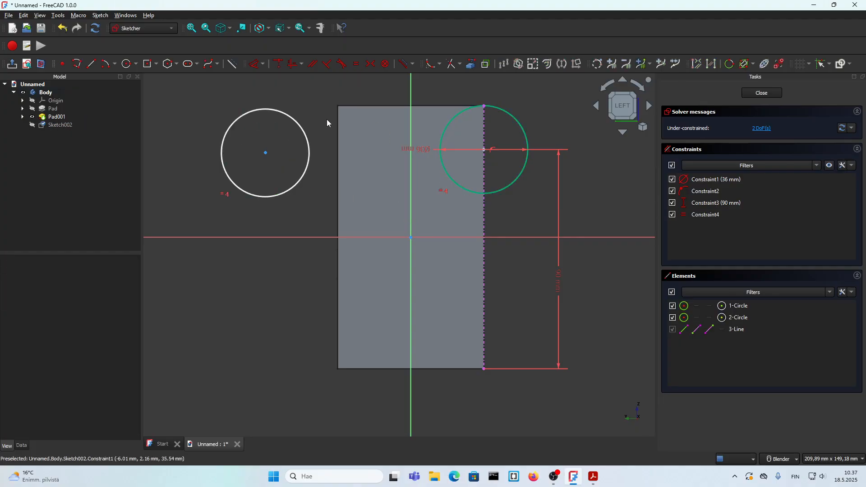
# Make the two circle centres symmetric about the sketch's vertical axis.
pyautogui.click(265, 154)
pyautogui.click(483, 151)
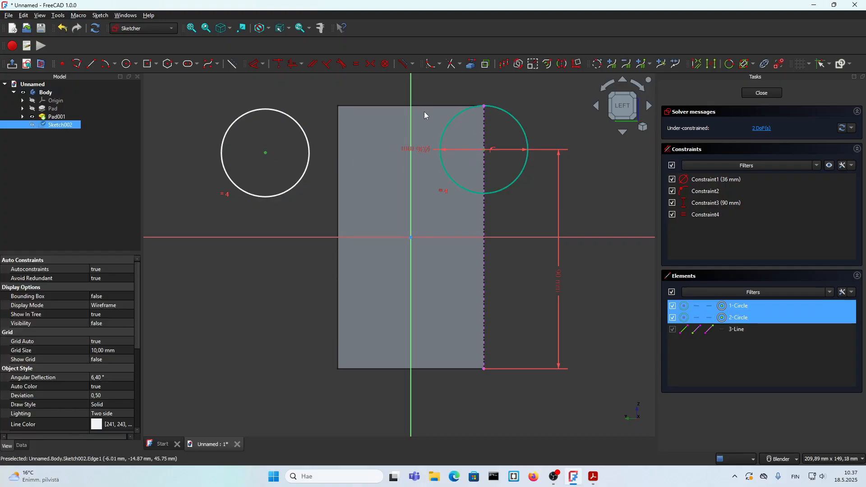
pyautogui.click(369, 66)
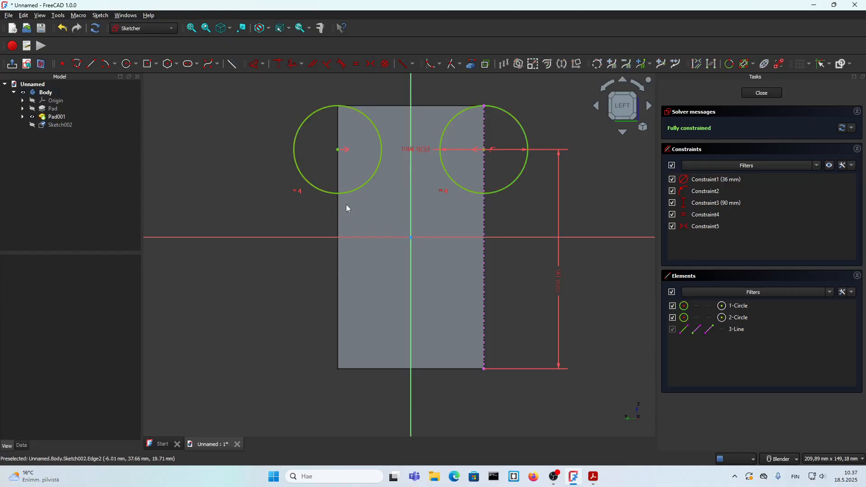
# Sketch two horizontal lines, one above the other, each connecting the lower inner parts of the two circles.
pyautogui.scroll(1, 459, 154)
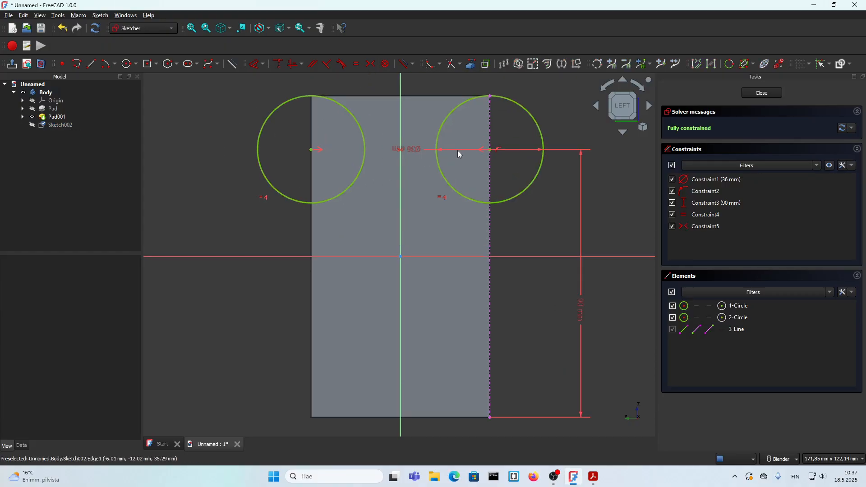
pyautogui.click(92, 65)
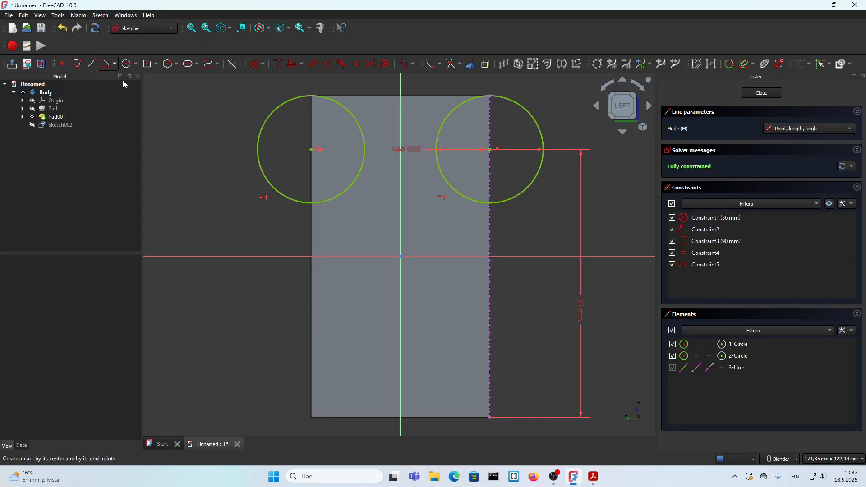
pyautogui.click(327, 203)
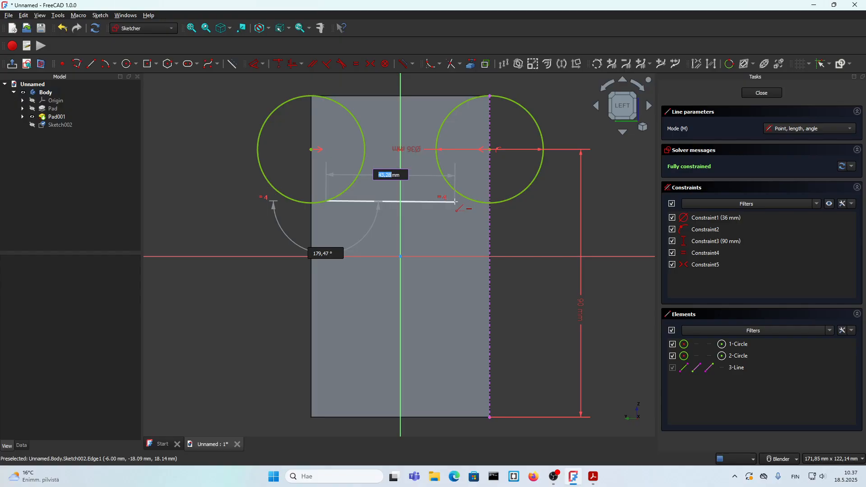
pyautogui.click(463, 200)
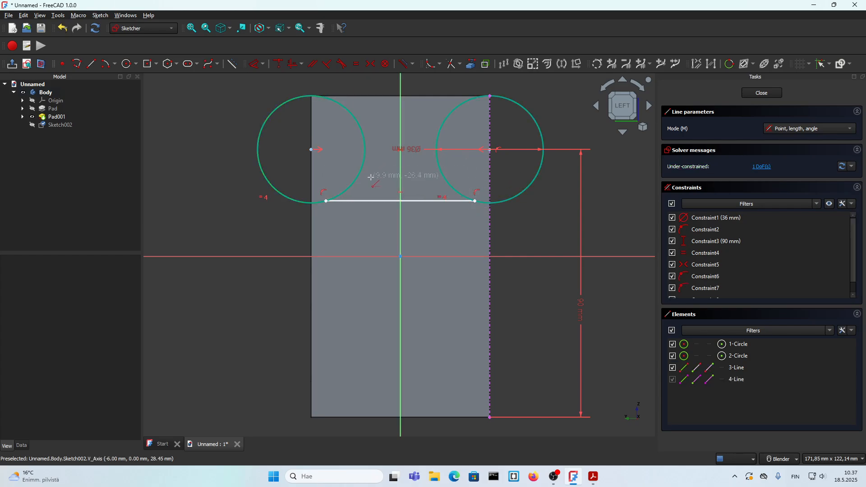
pyautogui.click(311, 149)
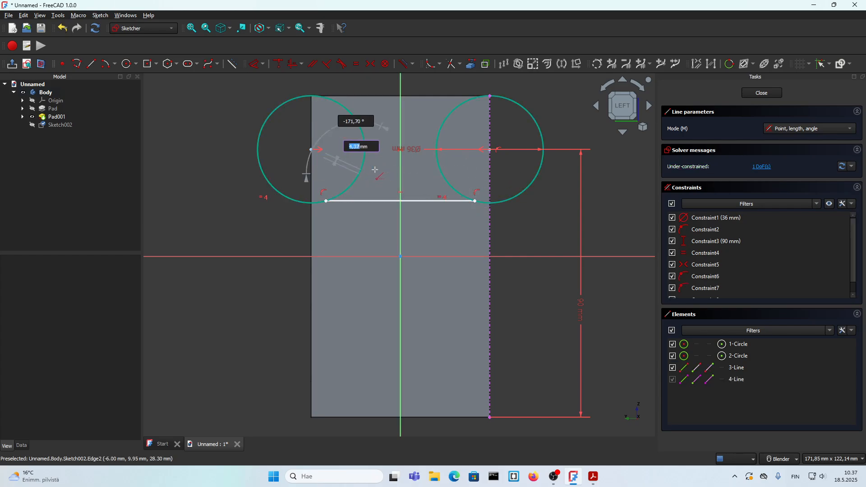
pyautogui.click(440, 174)
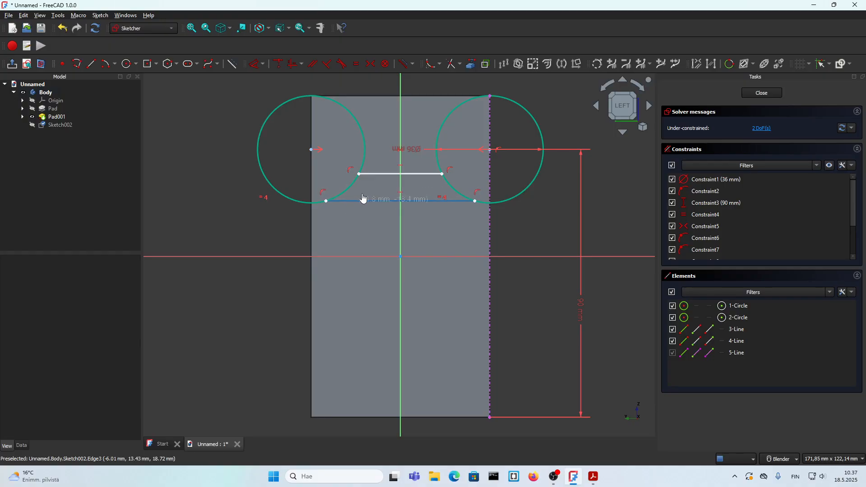
# Make the lower horizontal line tangent to the right circle at the line's endpoint.
pyautogui.moveTo(362, 195)
pyautogui.mouseDown()
pyautogui.moveTo(319, 208)
pyautogui.moveTo(341, 200)
pyautogui.moveTo(318, 208)
pyautogui.moveTo(435, 224)
pyautogui.mouseUp()
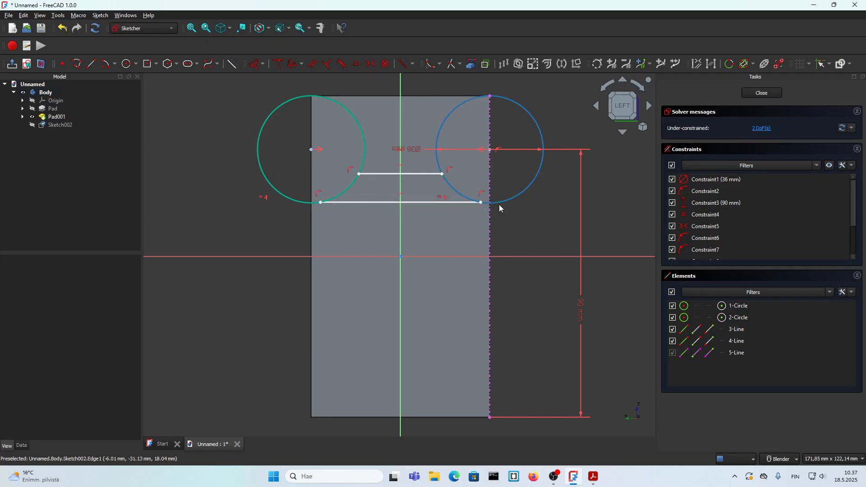
pyautogui.click(311, 205)
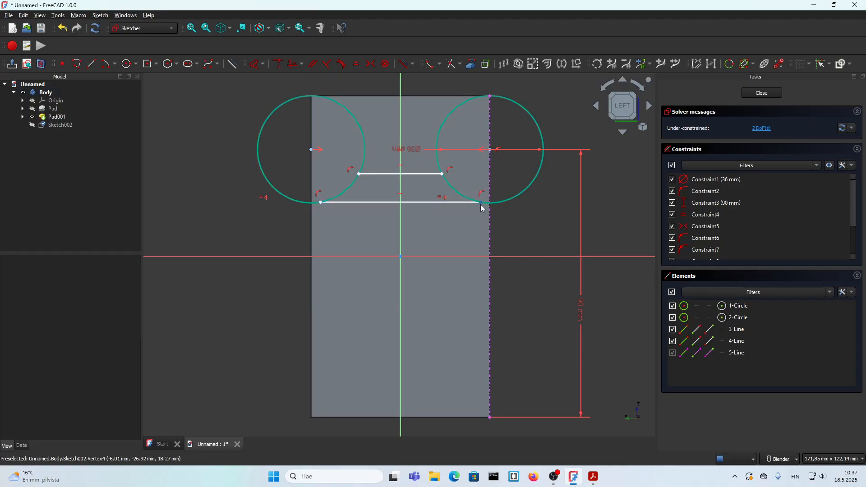
pyautogui.click(482, 206)
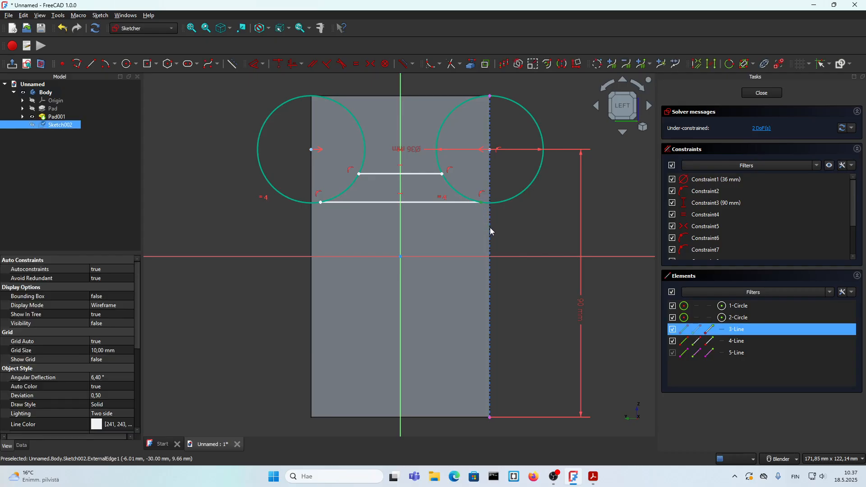
pyautogui.click(506, 201)
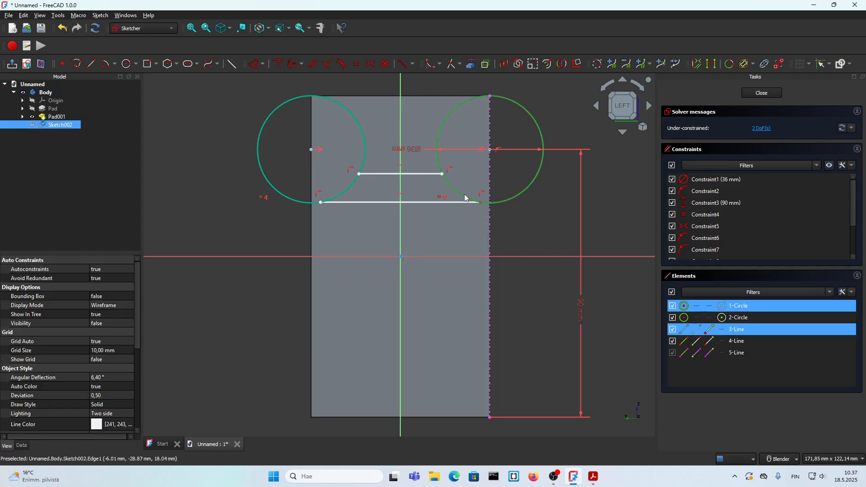
pyautogui.click(342, 65)
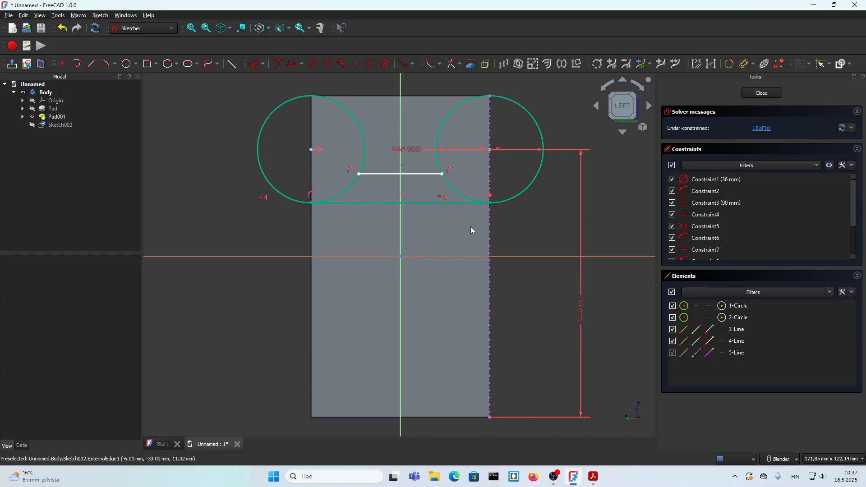
# Constrain the distance between the two horizontal lines to 12 mm.
pyautogui.click(377, 173)
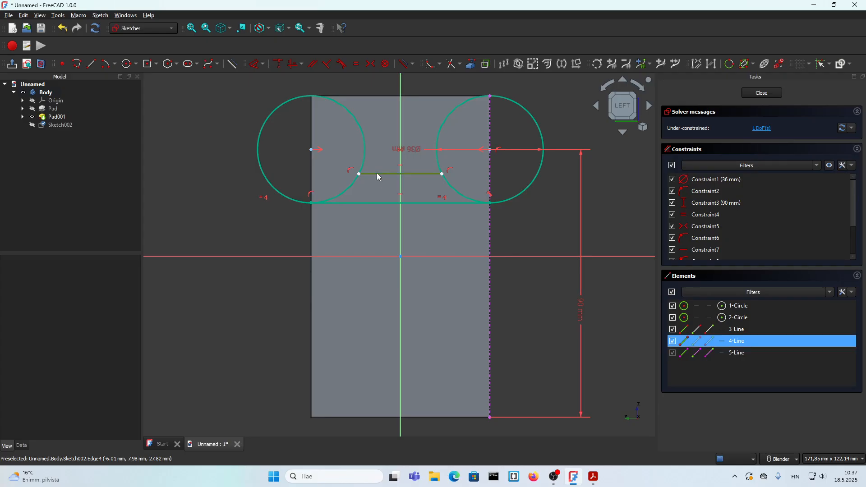
pyautogui.click(378, 201)
pyautogui.press('k')
pyautogui.press('d')
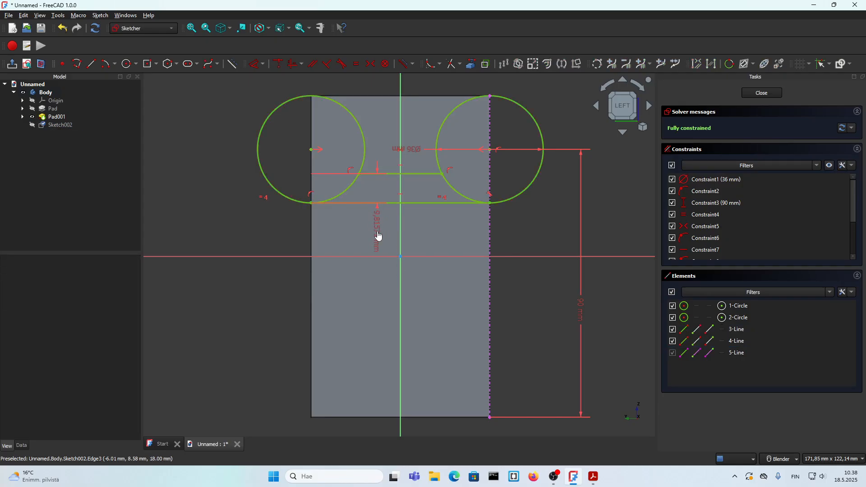
pyautogui.press('Return')
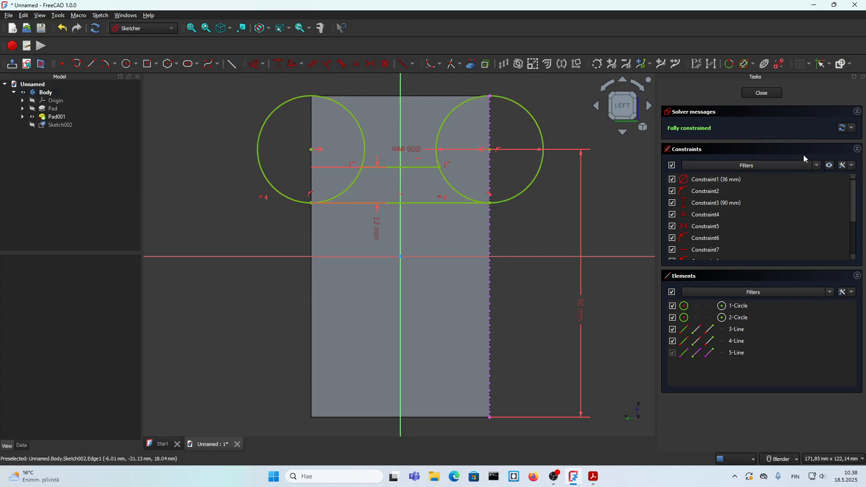
# Hide the sketch constraints and trim away both circles' inner arcs between the two horizontal lines.
pyautogui.click(830, 165)
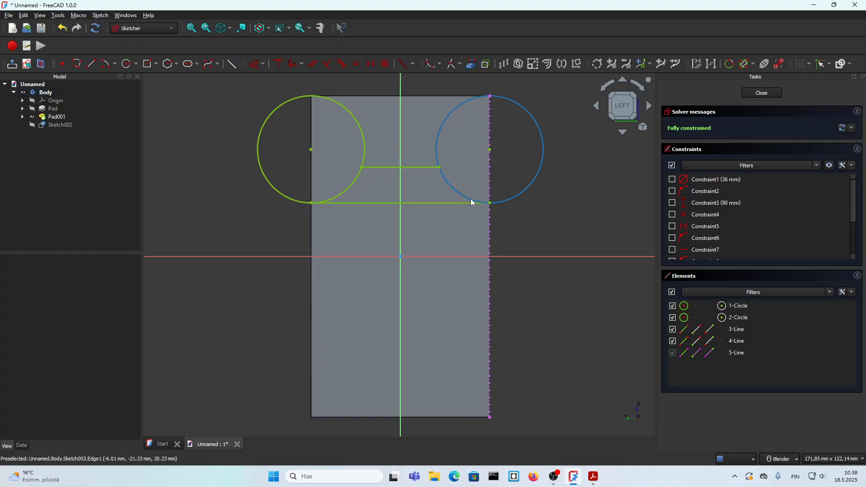
pyautogui.click(450, 66)
pyautogui.click(451, 187)
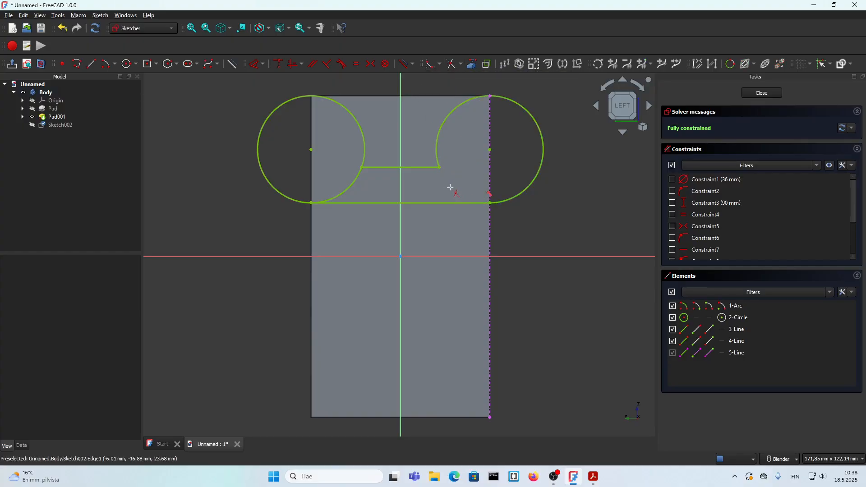
pyautogui.click(360, 190)
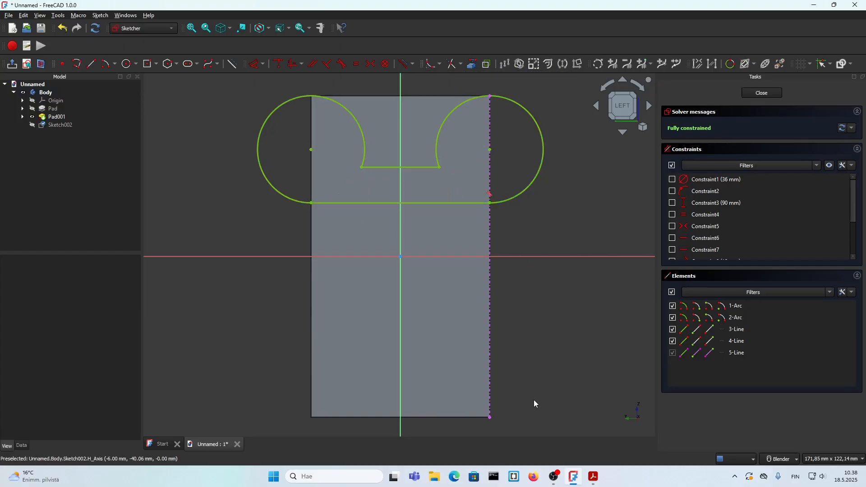
# After checking the PDF drawing, fillet both corners where the upper horizontal line meets the large arcs, preserving the corners.
pyautogui.hotkey('alt', 'Tab')
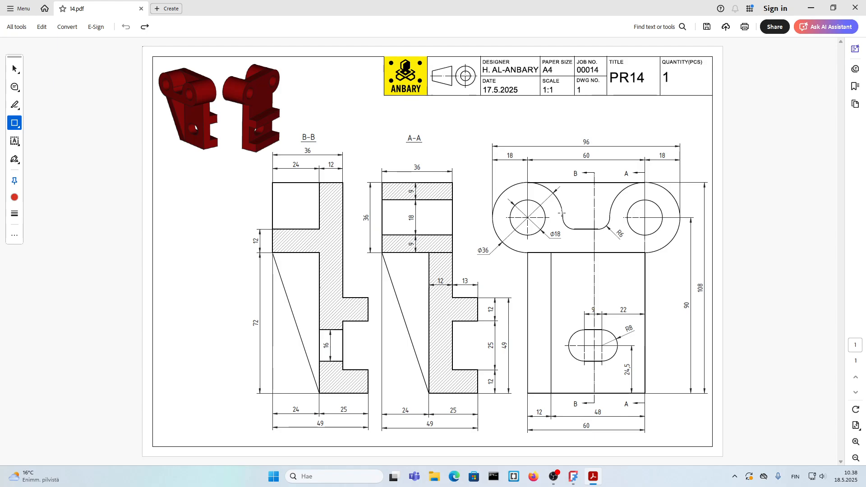
pyautogui.click(594, 478)
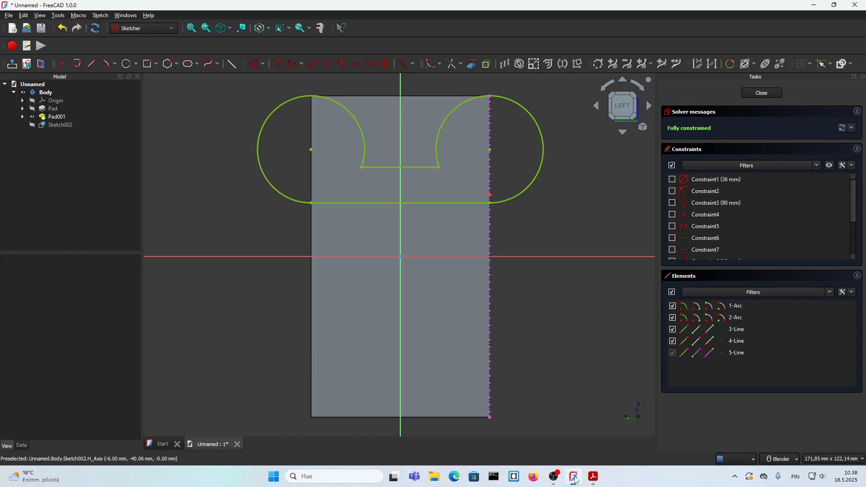
pyautogui.click(400, 156)
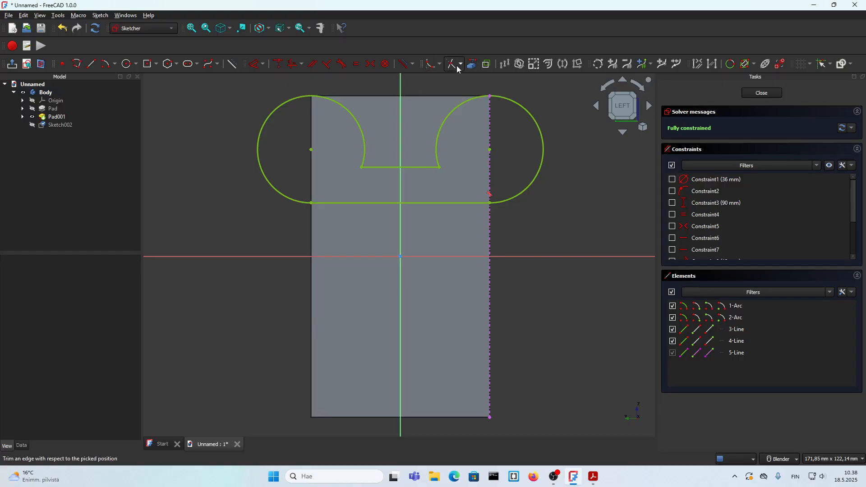
pyautogui.click(430, 63)
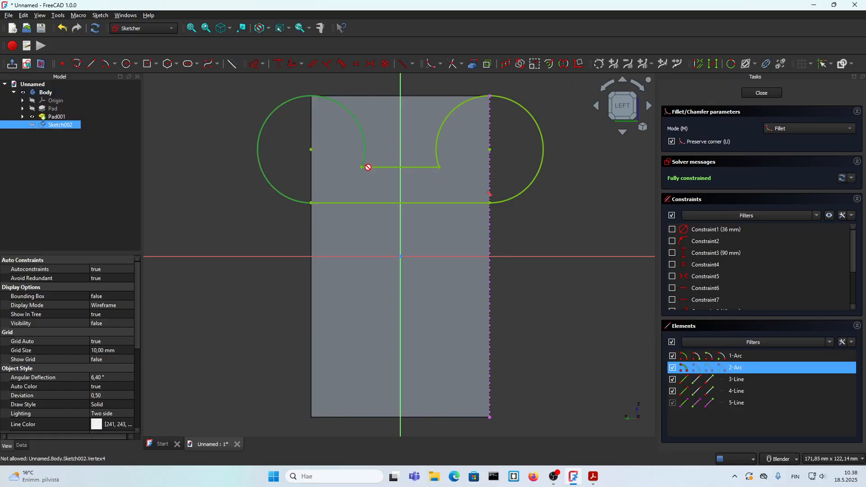
pyautogui.click(382, 168)
pyautogui.click(436, 143)
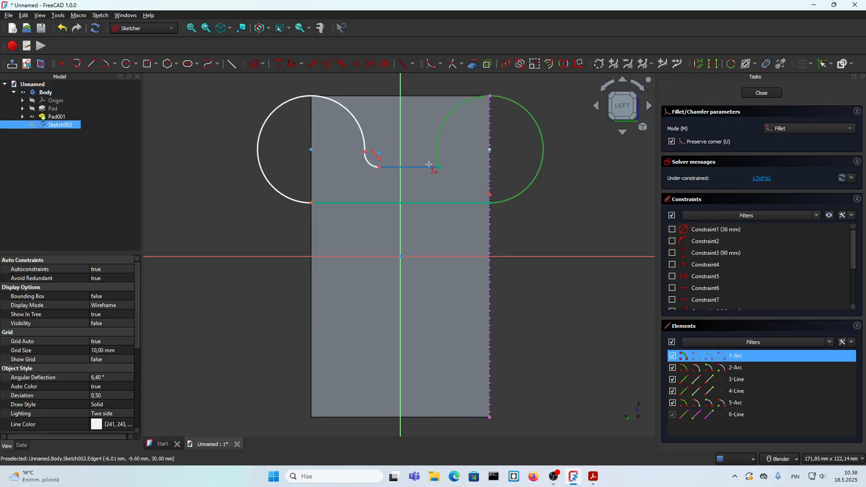
pyautogui.click(409, 167)
pyautogui.scroll(2, 409, 162)
pyautogui.press('Escape')
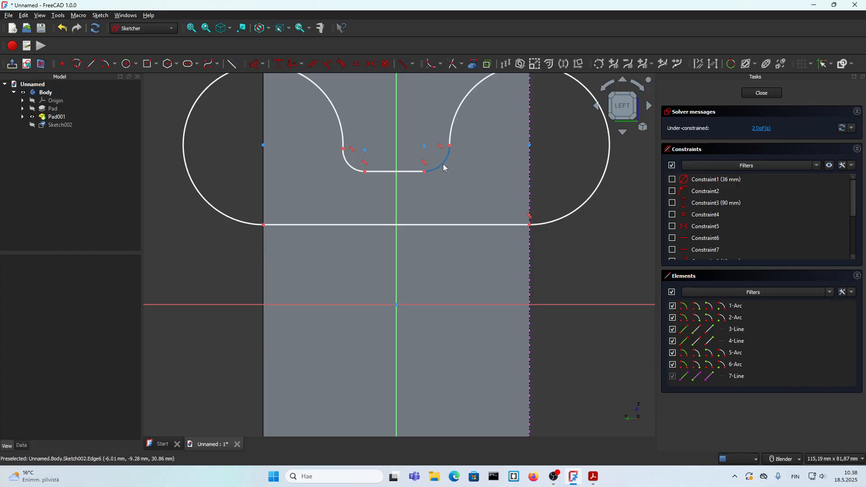
# Constrain the right fillet's radius to 6 mm.
pyautogui.click(442, 163)
pyautogui.press('k')
pyautogui.press('r')
pyautogui.press('Return')
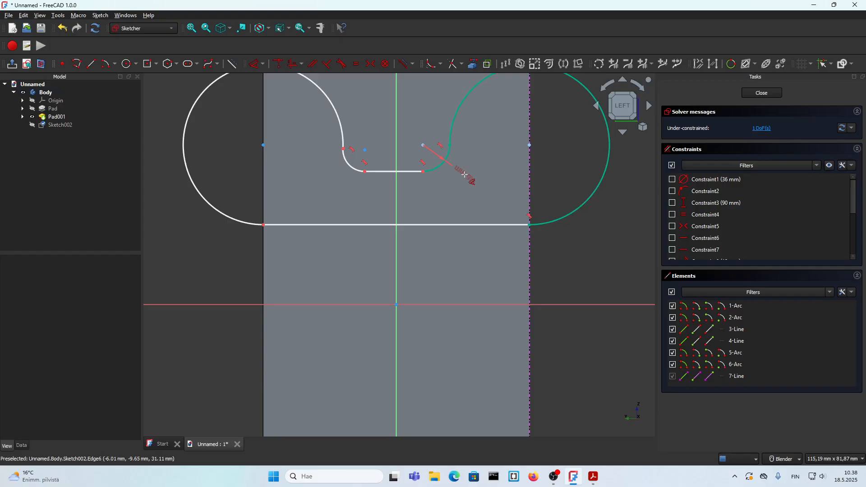
# Make the left fillet arc equal to the right one and close the sketch.
pyautogui.click(438, 168)
pyautogui.click(350, 166)
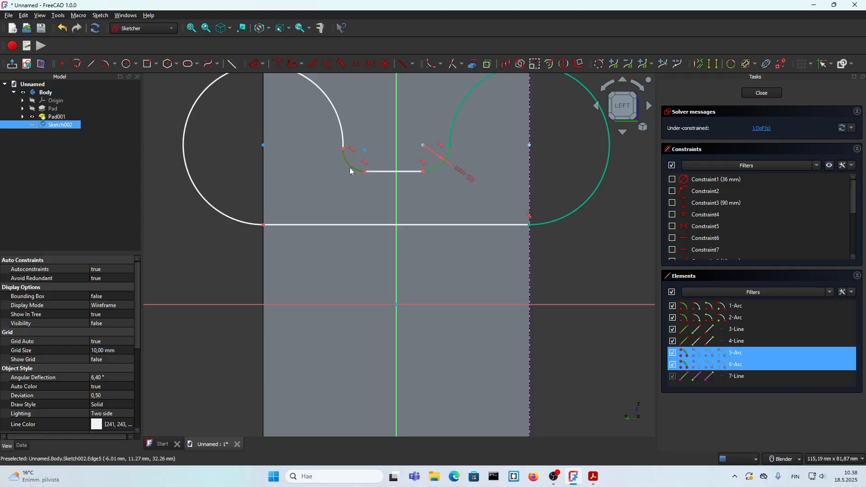
pyautogui.click(356, 64)
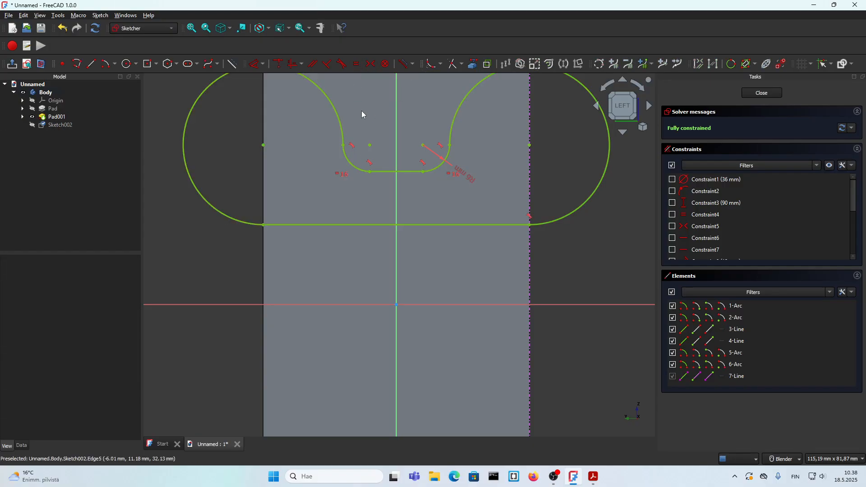
pyautogui.scroll(2, 368, 288)
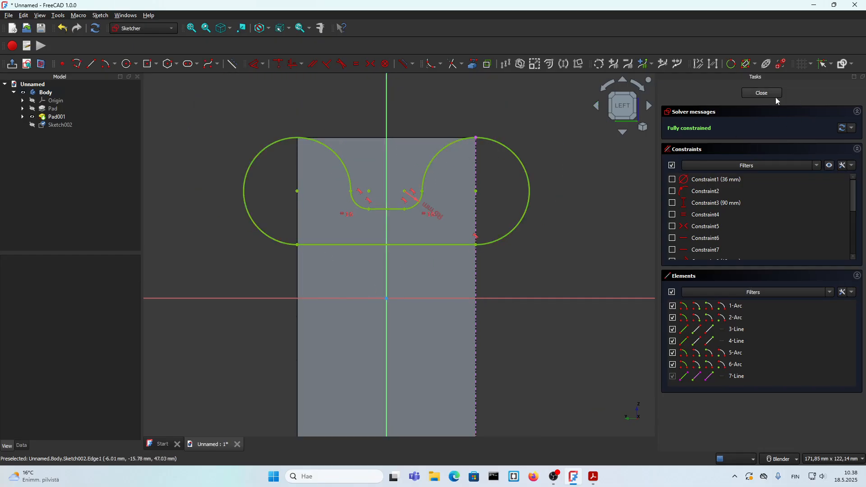
pyautogui.click(762, 94)
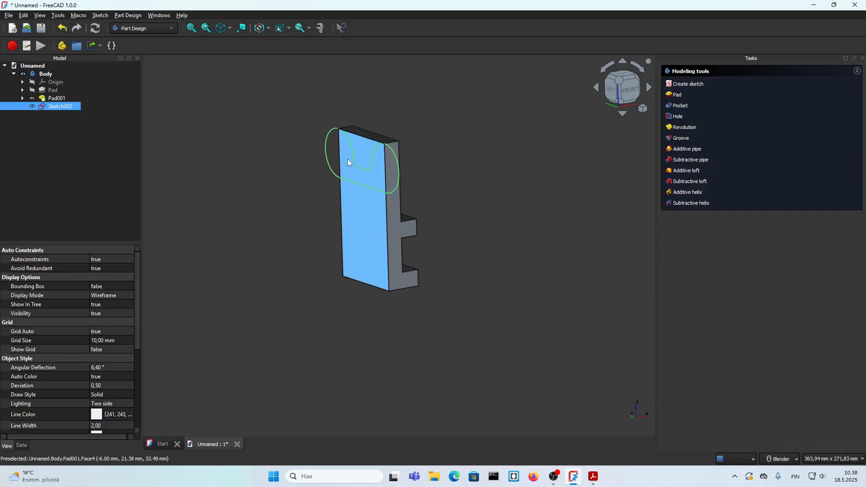
# Check the twin-boss depth on both sides of the plate's back face in section B-B of the PDF drawing, removing the temporary markings.
pyautogui.click(593, 477)
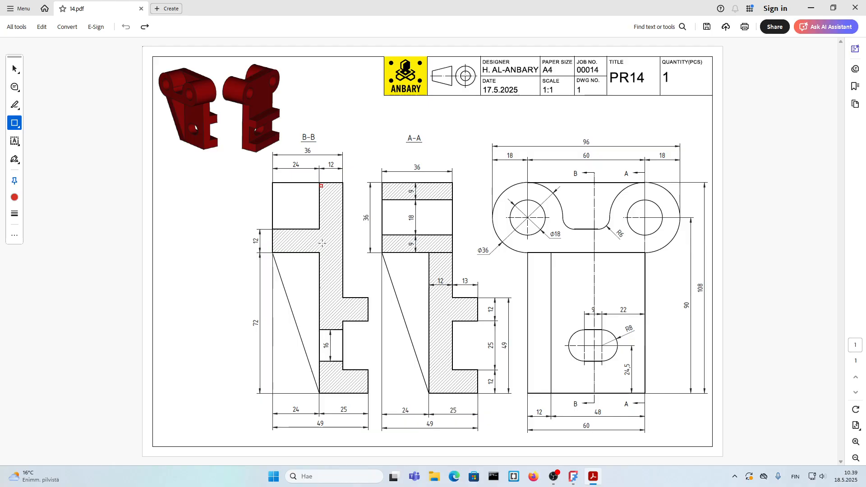
pyautogui.moveTo(322, 242); pyautogui.dragTo(320, 240)
pyautogui.moveTo(324, 159); pyautogui.dragTo(341, 172)
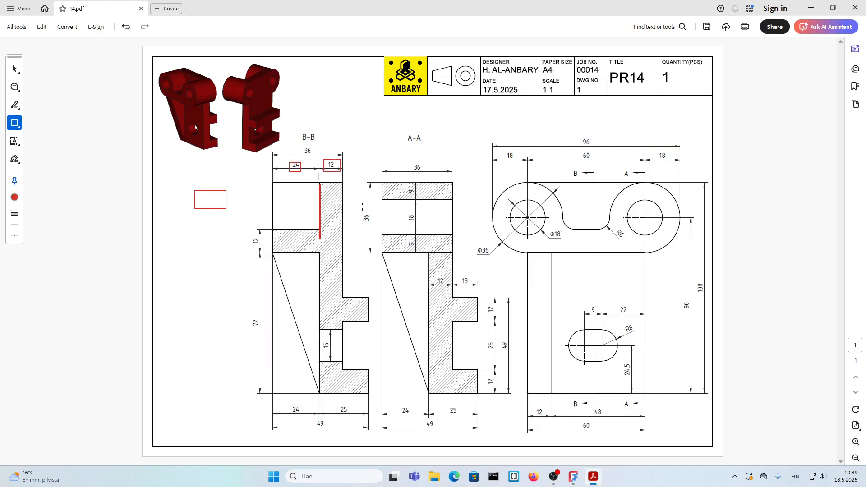
pyautogui.moveTo(362, 199); pyautogui.dragTo(388, 219)
pyautogui.hotkey('ctrl', 'z')
pyautogui.hotkey('ctrl', 'z')
pyautogui.hotkey('ctrl', 'z')
pyautogui.hotkey('ctrl', 'z')
pyautogui.click(573, 477)
# Pad the twin-boss profile with two dimensions, using a length of 24 mm and a second length of 12 mm.
pyautogui.scroll(2, 427, 149)
pyautogui.moveTo(415, 188); pyautogui.dragTo(401, 203, button='middle')
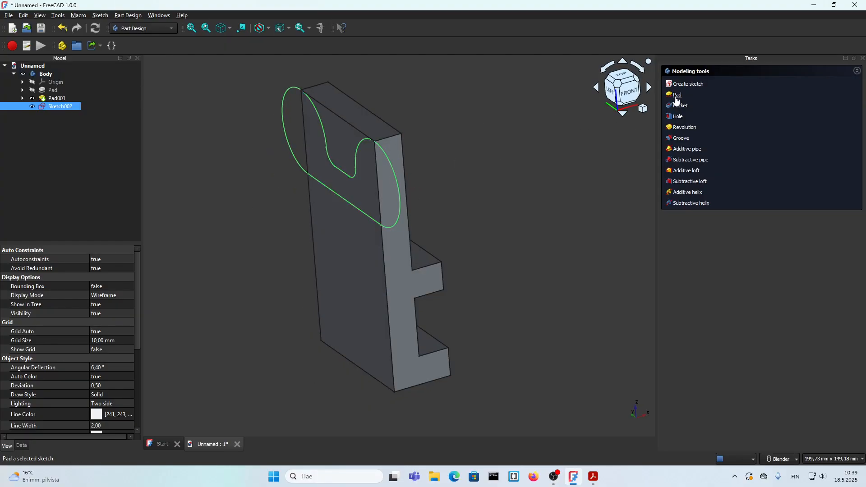
pyautogui.click(678, 95)
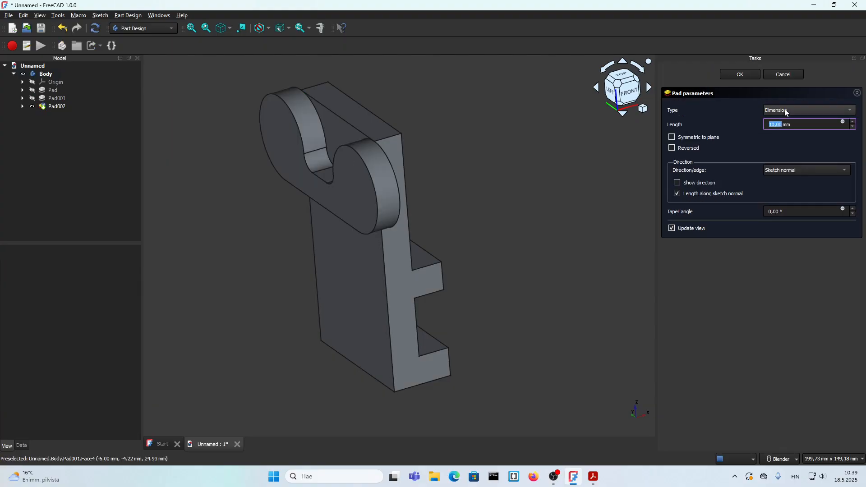
pyautogui.click(786, 111)
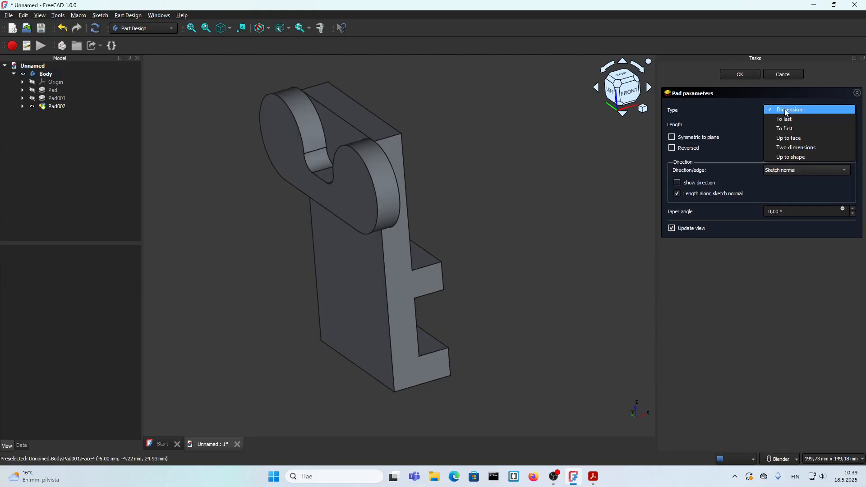
pyautogui.click(798, 149)
pyautogui.moveTo(445, 212); pyautogui.dragTo(436, 220, button='middle')
pyautogui.scroll(1, 415, 177)
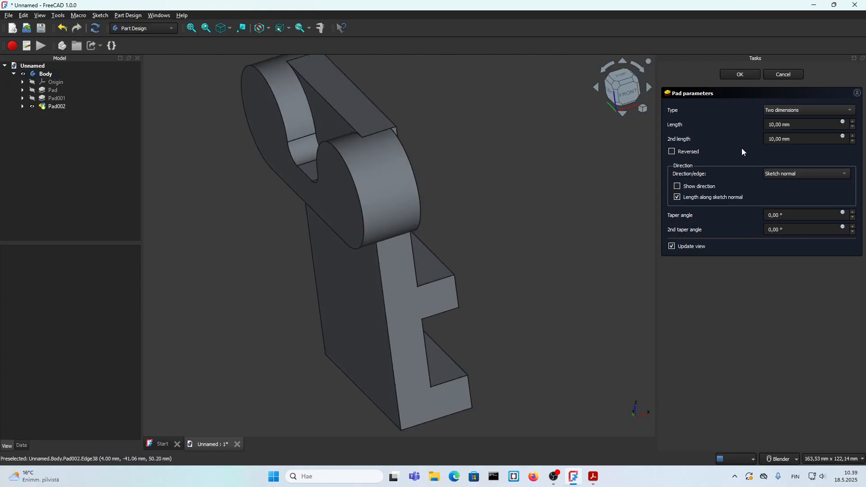
pyautogui.moveTo(783, 141); pyautogui.dragTo(763, 141)
pyautogui.click(710, 279)
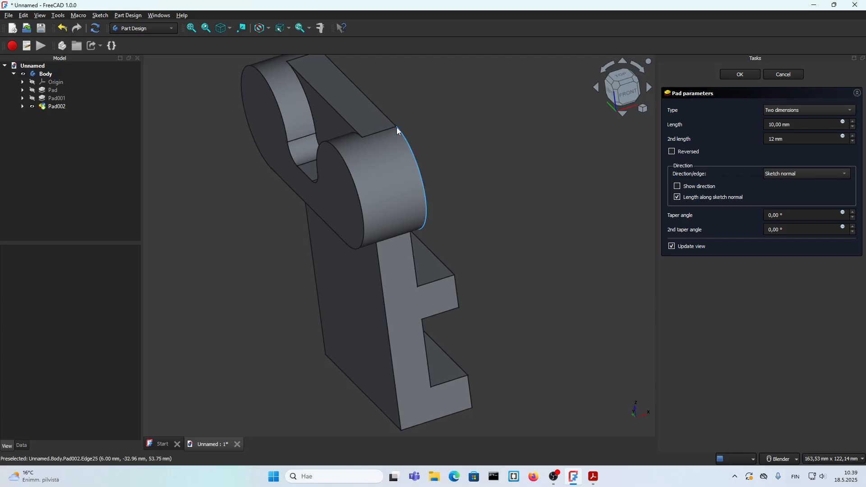
pyautogui.scroll(-1, 392, 140)
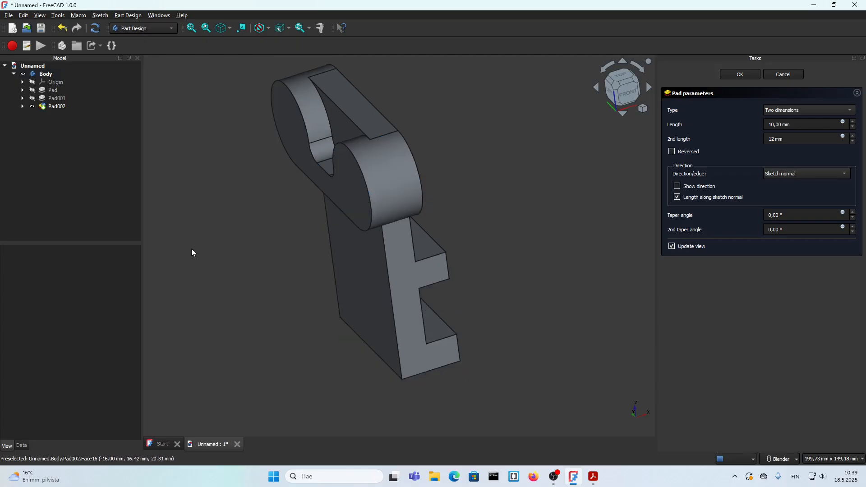
pyautogui.moveTo(788, 124); pyautogui.dragTo(695, 123)
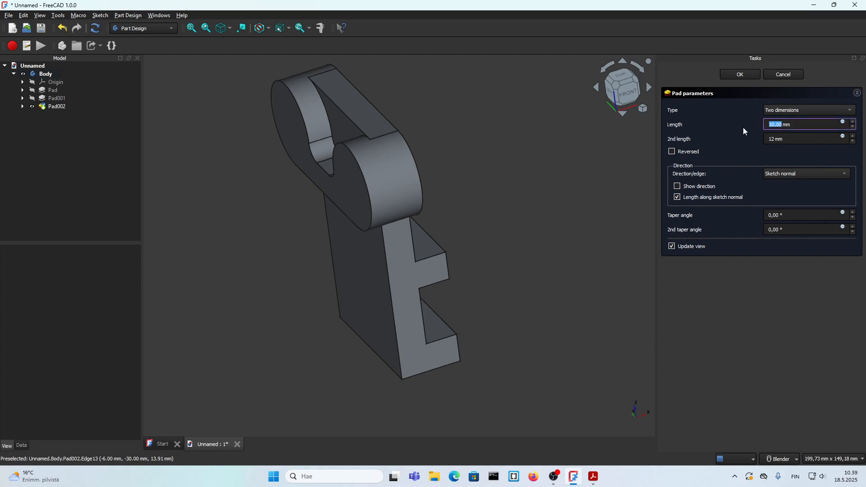
pyautogui.write('24')
pyautogui.click(739, 74)
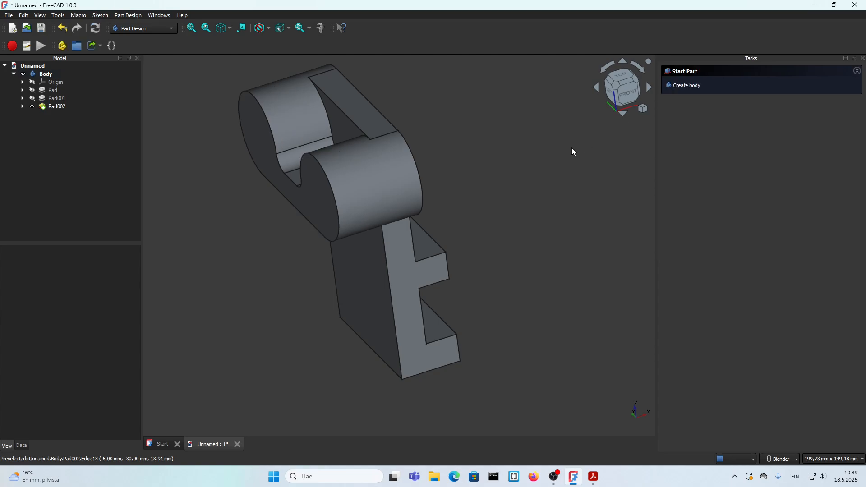
# Check the triangular rib's position and width in the front view of the PDF drawing, removing the temporary marking before returning to FreeCAD.
pyautogui.scroll(-2, 390, 205)
pyautogui.press('6')
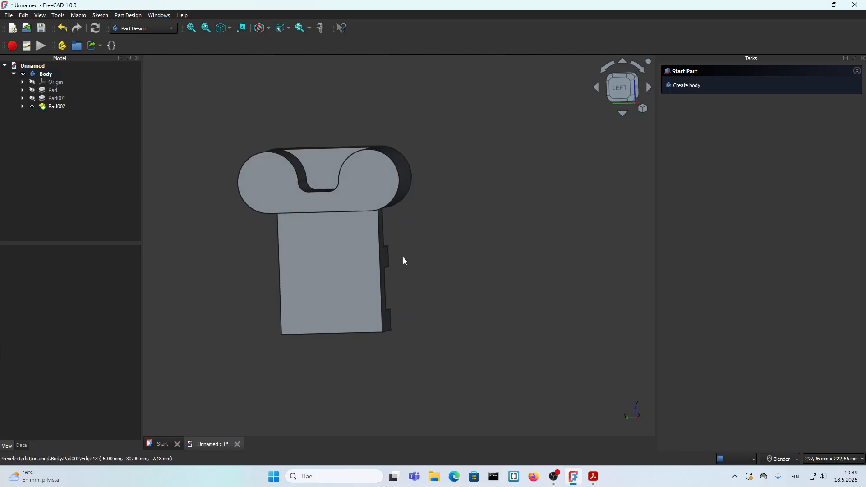
pyautogui.moveTo(370, 263); pyautogui.dragTo(316, 228, button='middle')
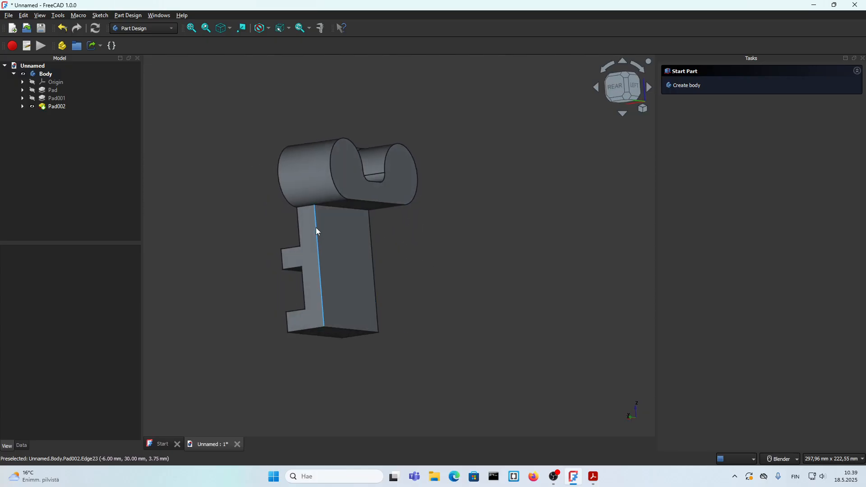
pyautogui.click(594, 477)
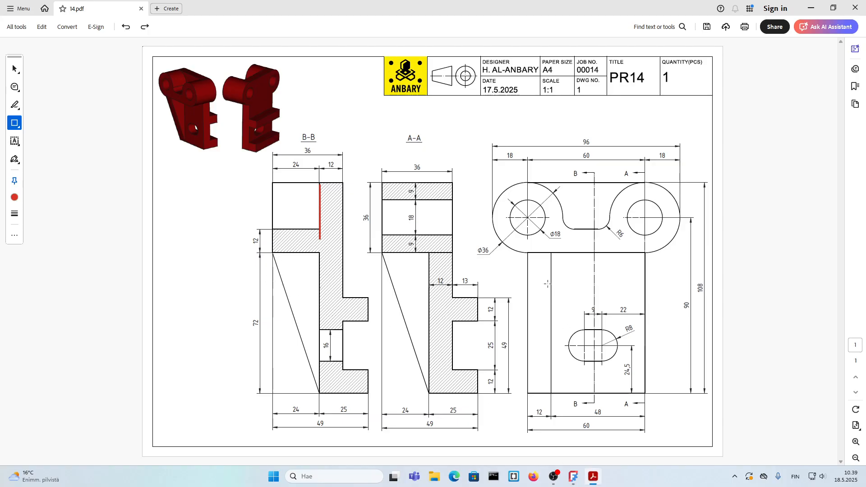
pyautogui.moveTo(526, 250)
pyautogui.mouseDown()
pyautogui.moveTo(563, 396)
pyautogui.moveTo(551, 414)
pyautogui.mouseUp()
pyautogui.hotkey('ctrl', 'z')
pyautogui.click(573, 478)
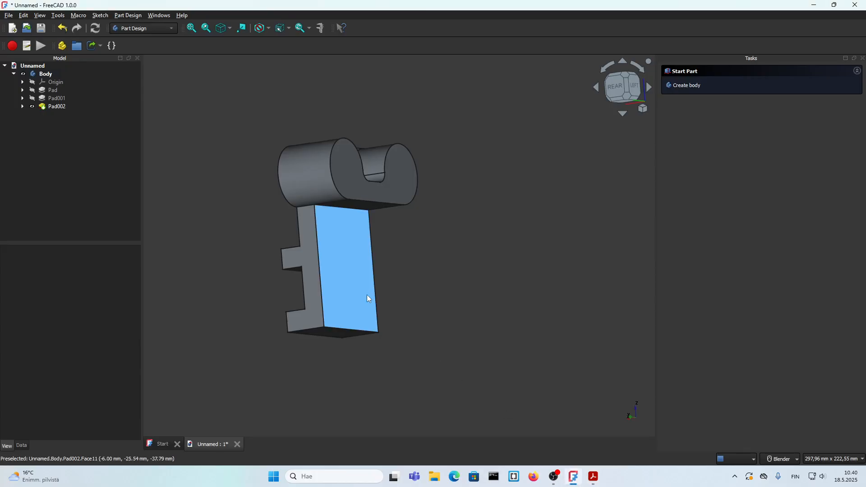
# Start a sketch on the plate's stepped side face and project the plate's back edge and the boss's underside edge as external geometry.
pyautogui.click(310, 249)
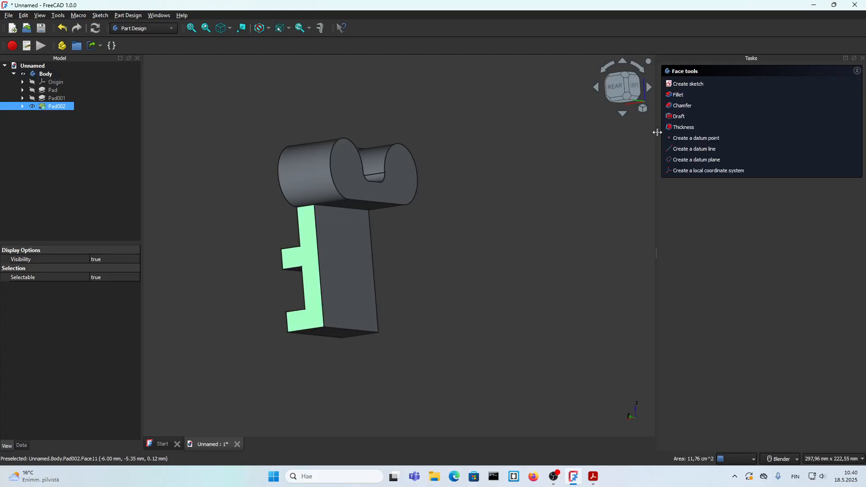
pyautogui.click(693, 85)
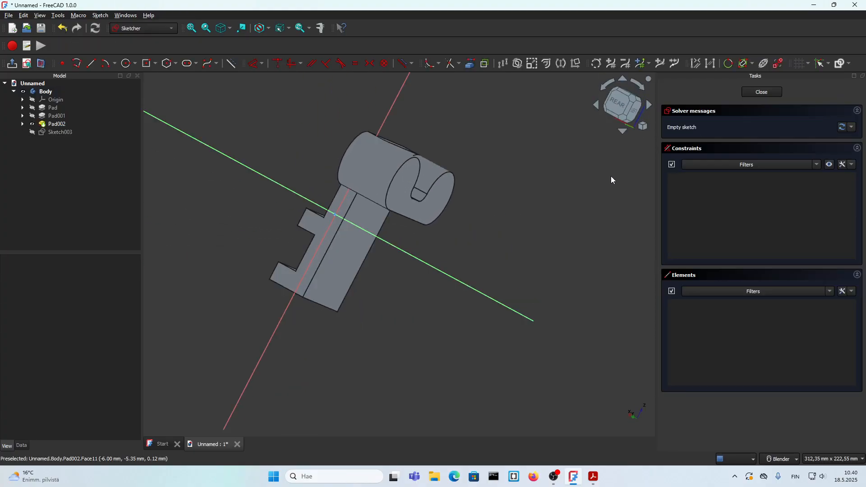
pyautogui.click(608, 86)
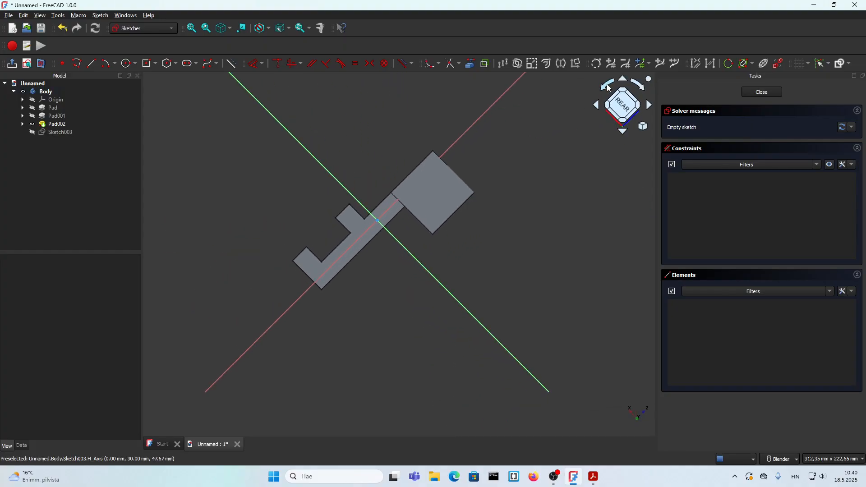
pyautogui.click(471, 65)
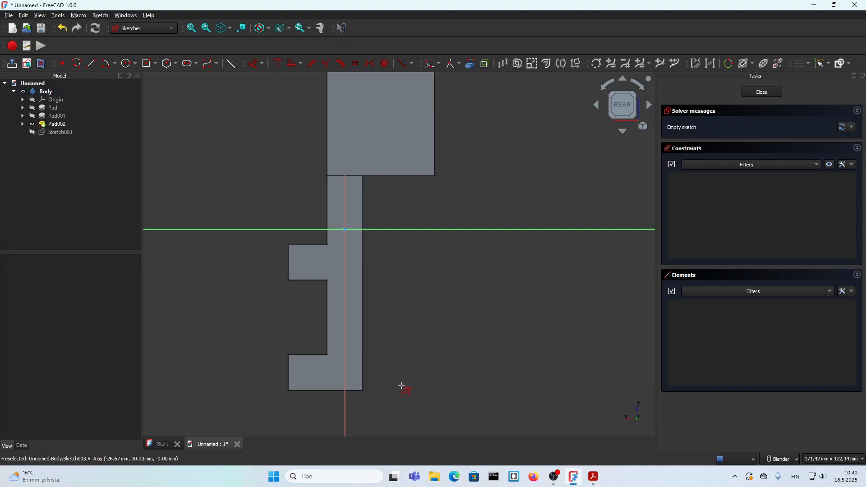
pyautogui.click(365, 372)
pyautogui.click(398, 177)
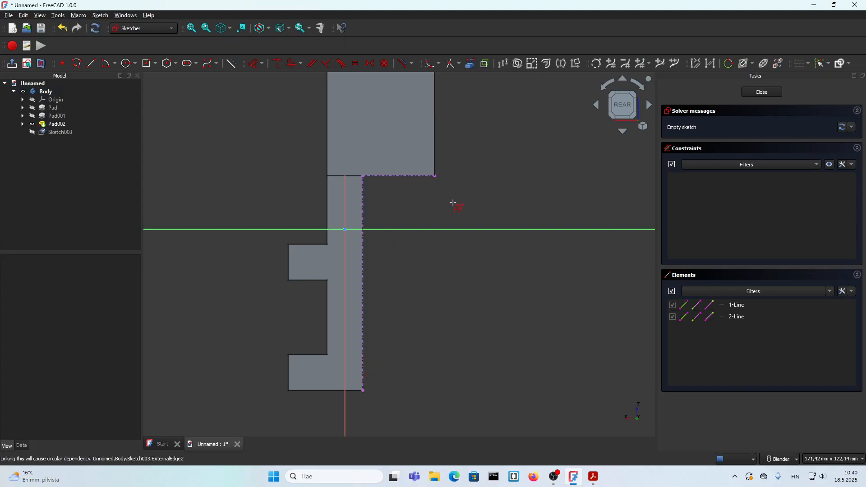
# Draw a closed triangular rib profile with a polyline through the endpoints of the projected edges and close the sketch.
pyautogui.click(77, 64)
pyautogui.click(364, 390)
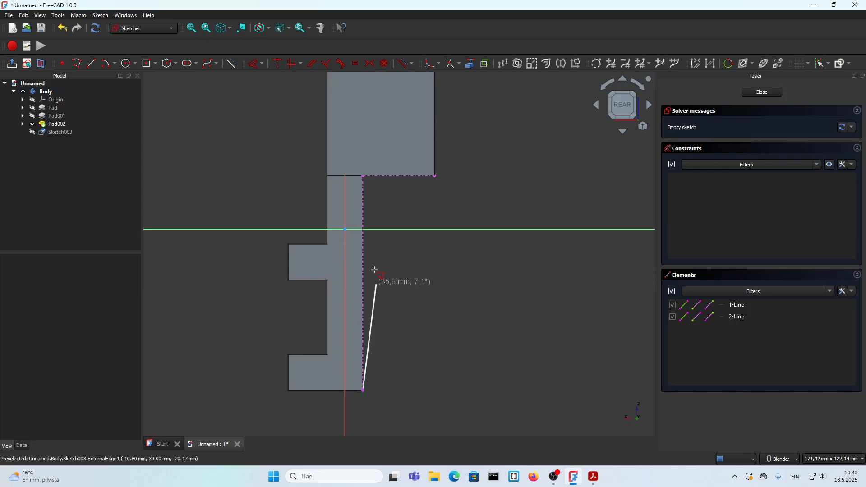
pyautogui.click(363, 176)
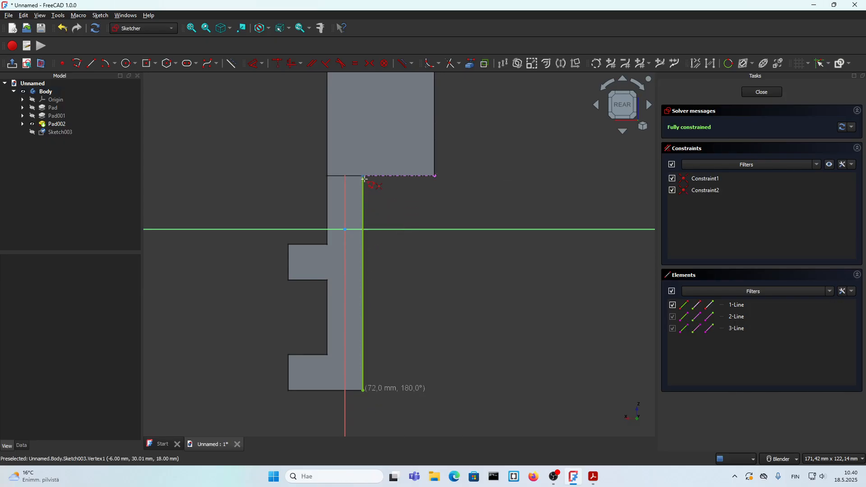
pyautogui.click(434, 176)
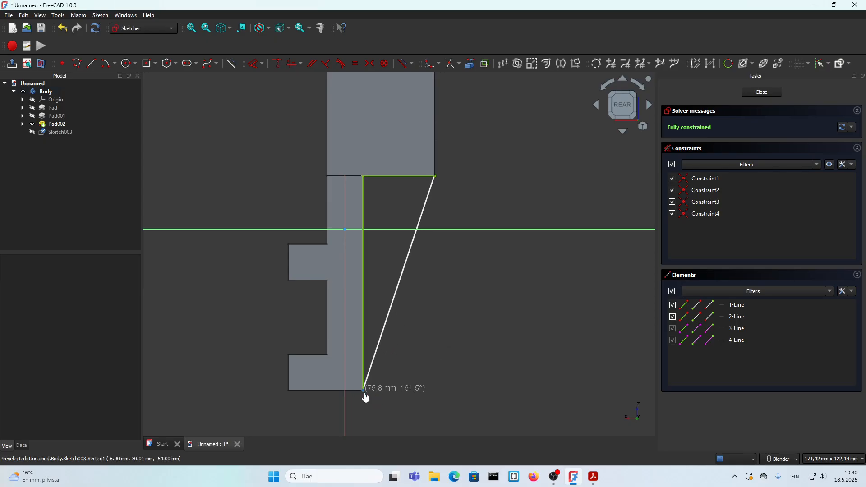
pyautogui.click(365, 392)
pyautogui.scroll(-2, 413, 255)
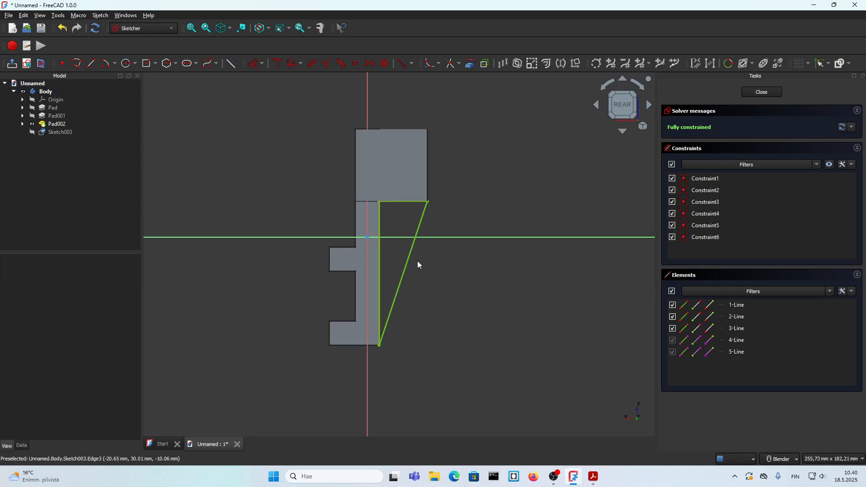
pyautogui.press('Escape')
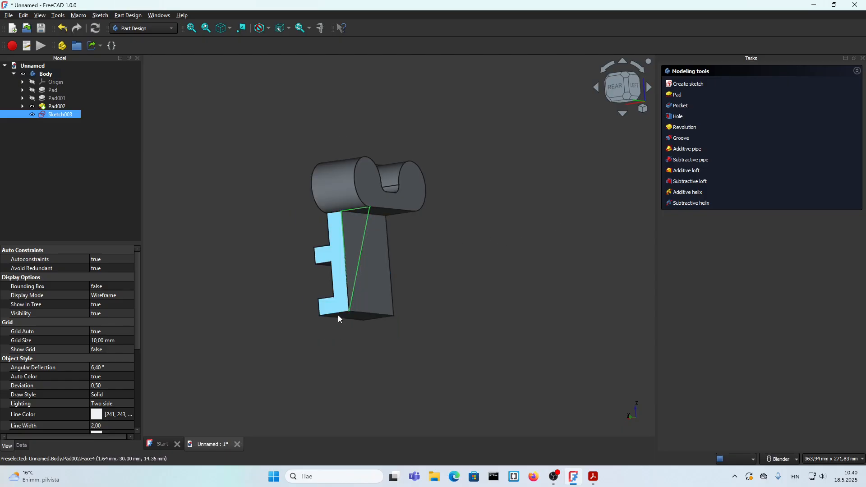
# Pad the triangular rib profile 12 mm in the reversed direction, into the plate's width.
pyautogui.click(678, 95)
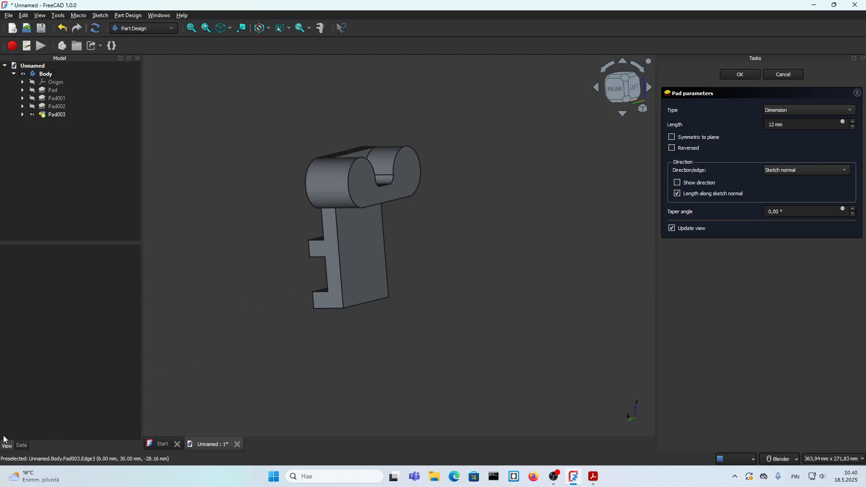
pyautogui.click(684, 151)
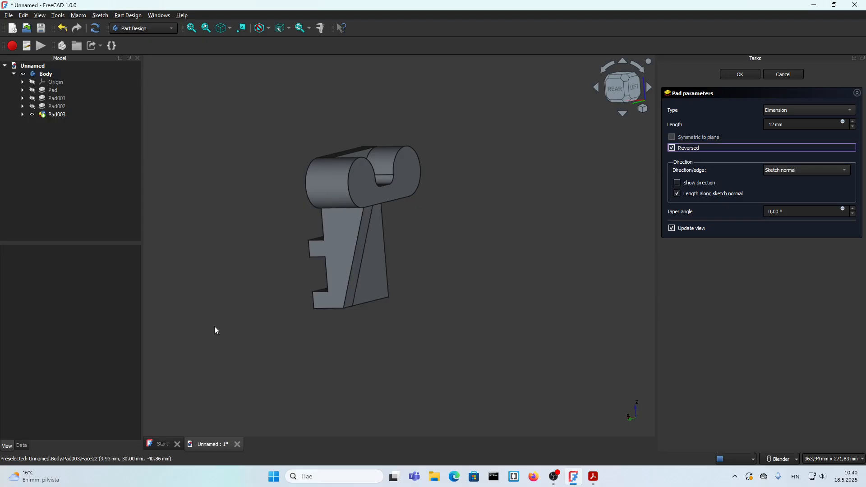
pyautogui.moveTo(379, 286); pyautogui.dragTo(303, 288, button='middle')
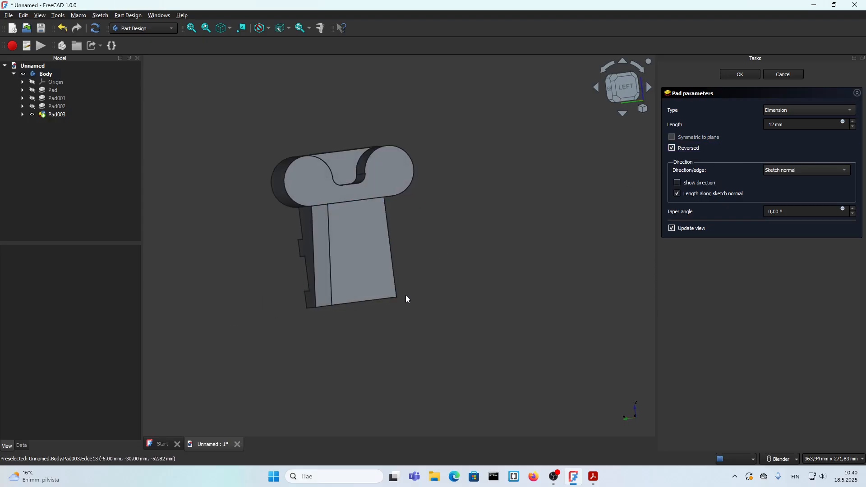
pyautogui.moveTo(408, 295); pyautogui.dragTo(365, 297, button='middle')
pyautogui.scroll(1, 366, 301)
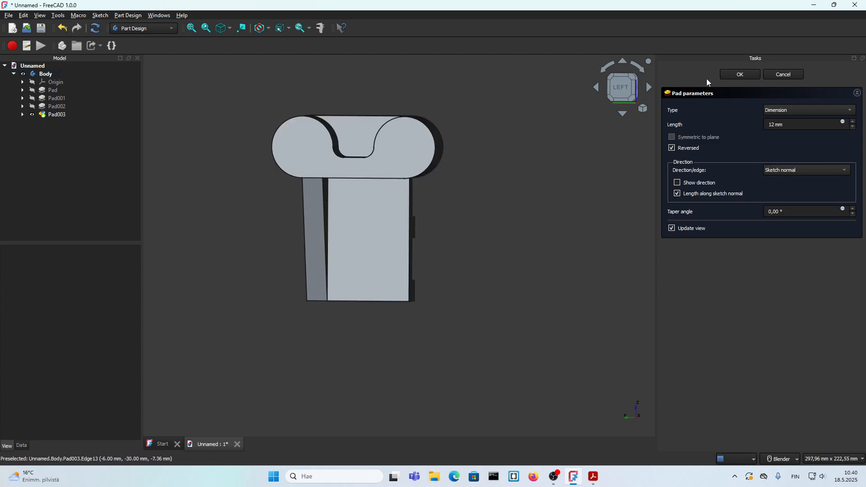
pyautogui.click(727, 77)
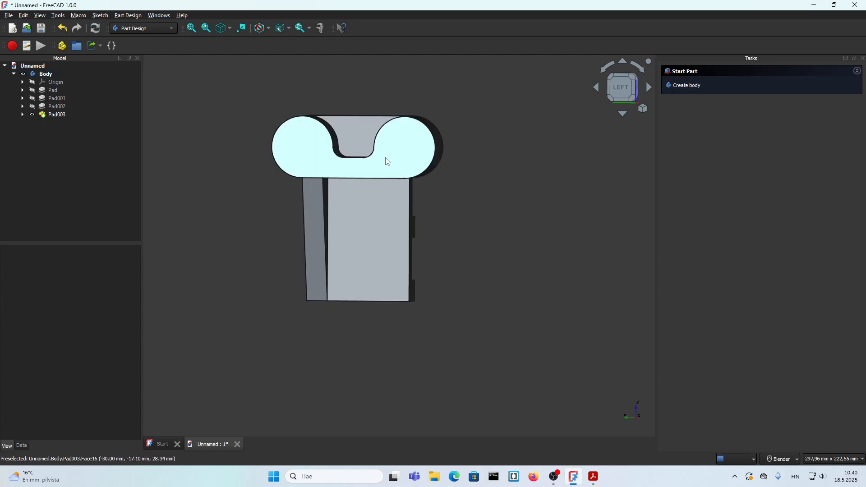
# Start a sketch on the outer twin-boss face and project both large boss arcs as external geometry.
pyautogui.click(402, 150)
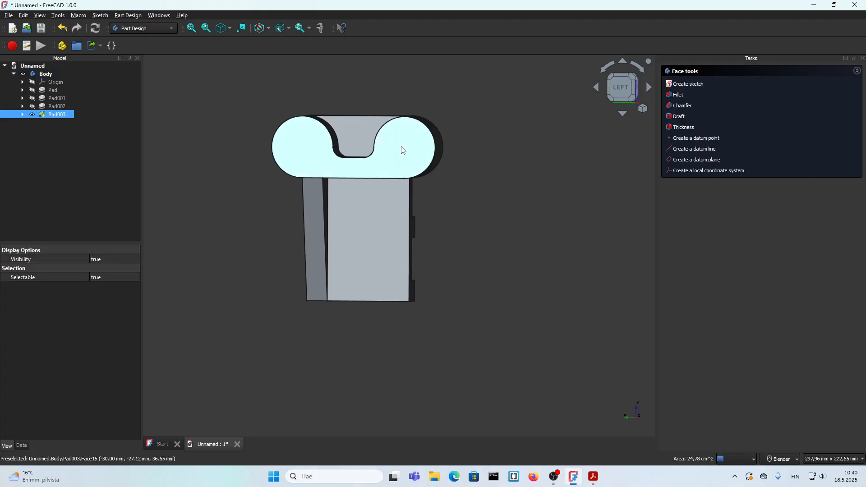
pyautogui.click(686, 84)
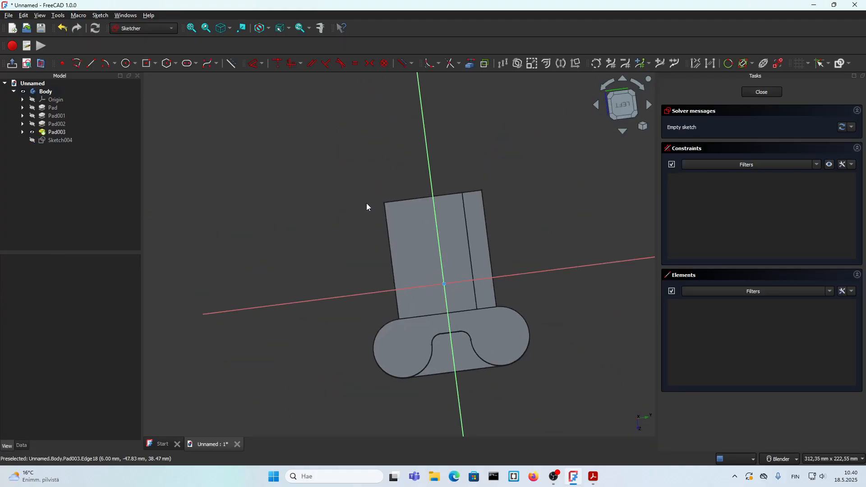
pyautogui.click(610, 85)
pyautogui.click(609, 86)
pyautogui.click(608, 88)
pyautogui.click(607, 90)
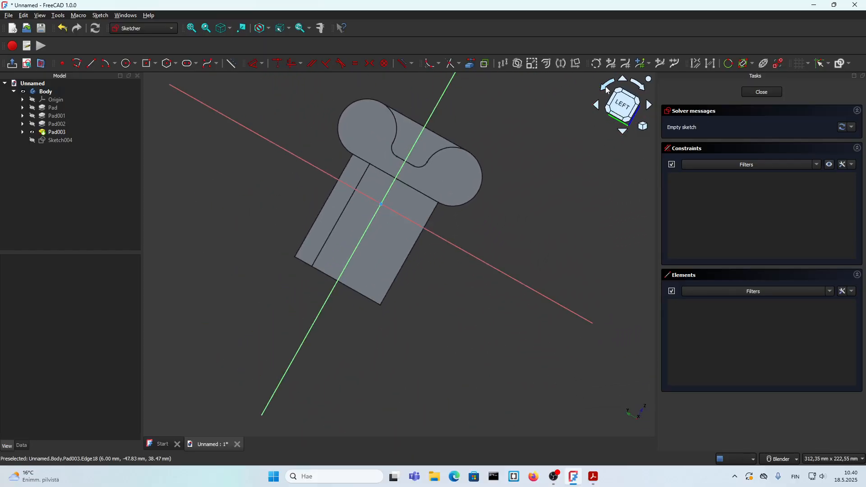
pyautogui.click(607, 90)
pyautogui.scroll(2, 288, 164)
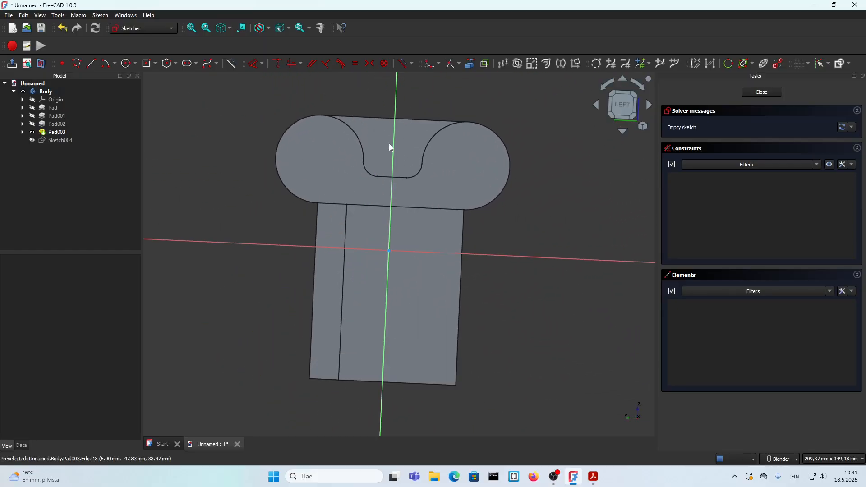
pyautogui.click(620, 107)
pyautogui.click(470, 63)
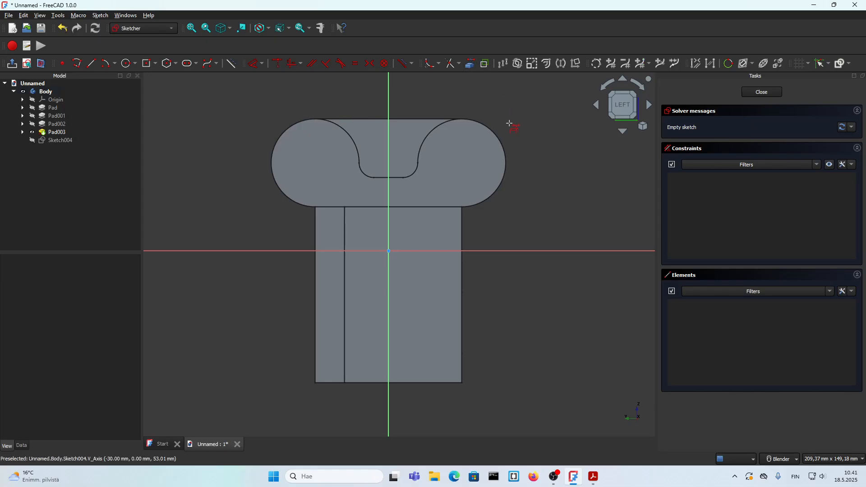
pyautogui.click(501, 135)
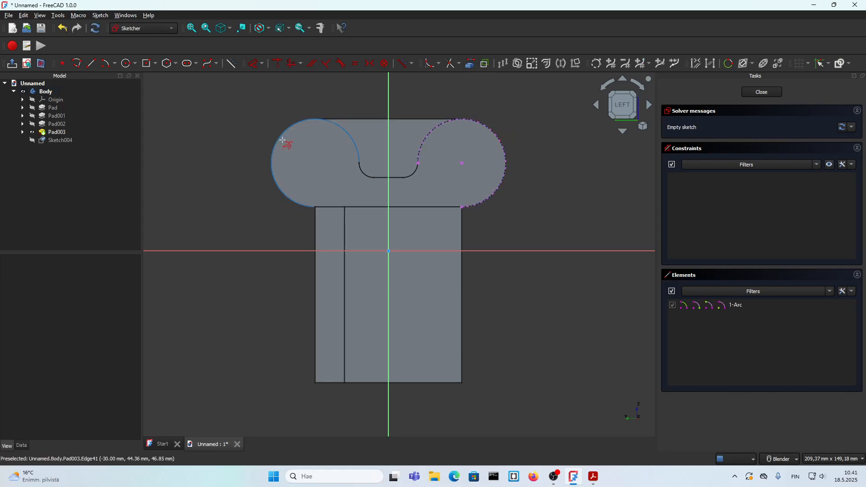
pyautogui.click(283, 140)
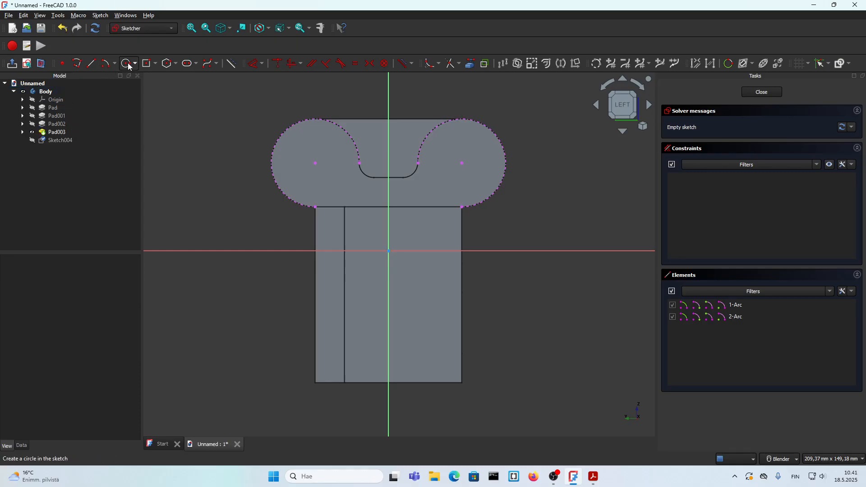
# Switch to the PDF drawing, mark the boss hole diameter dimension with a rectangle, and return to FreeCAD.
pyautogui.click(592, 479)
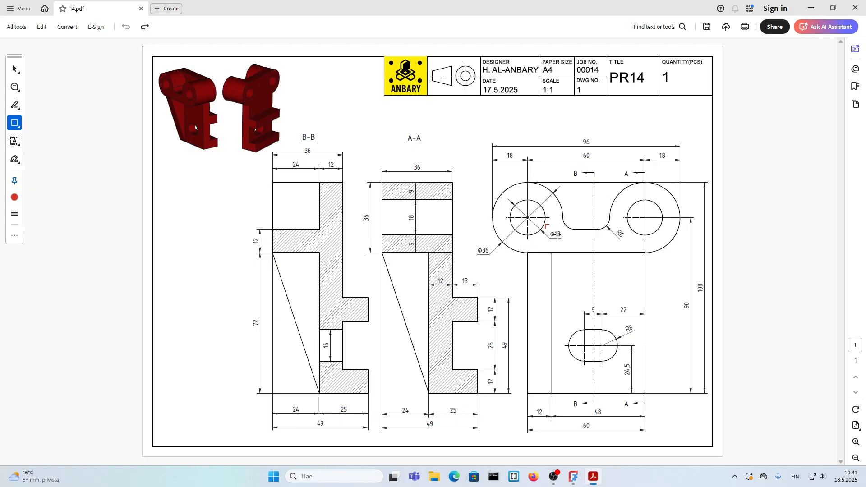
pyautogui.moveTo(558, 234); pyautogui.dragTo(571, 245)
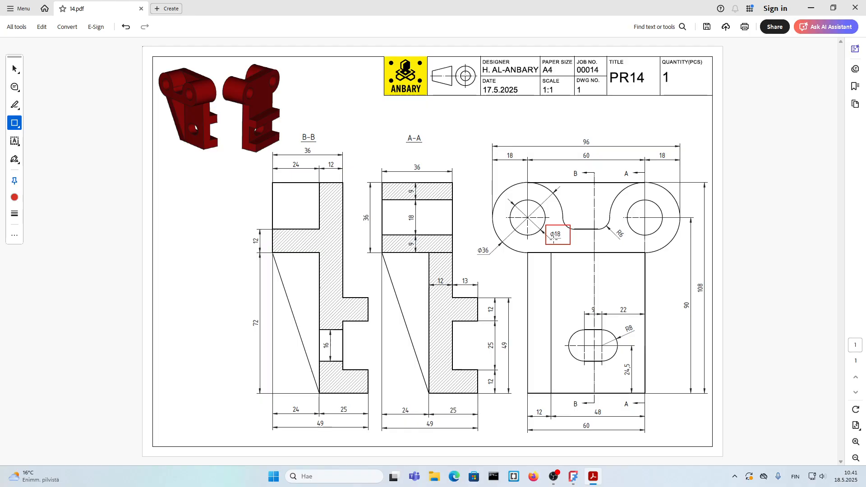
pyautogui.click(573, 477)
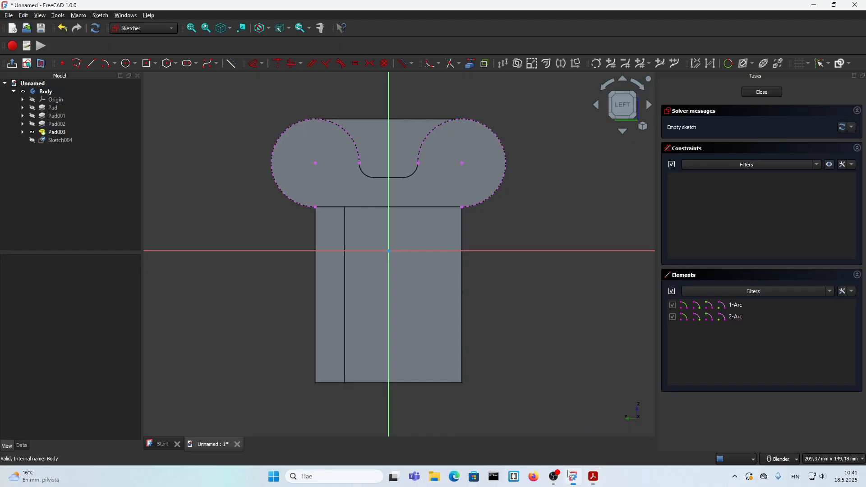
# Draw an 18 mm diameter circle at the centre of each projected boss arc and close the sketch.
pyautogui.click(126, 64)
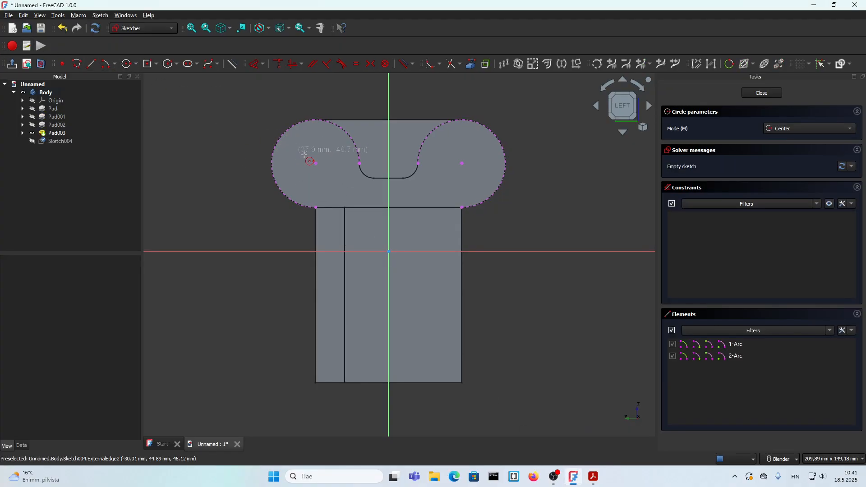
pyautogui.click(317, 165)
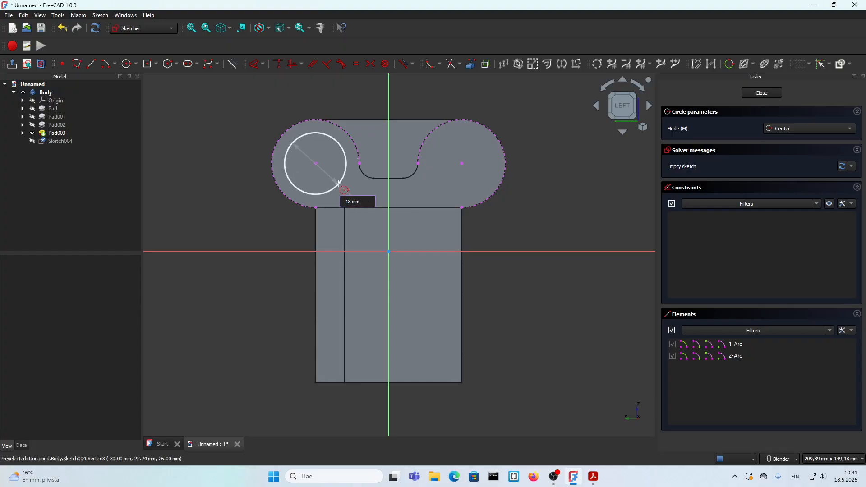
pyautogui.press('Return')
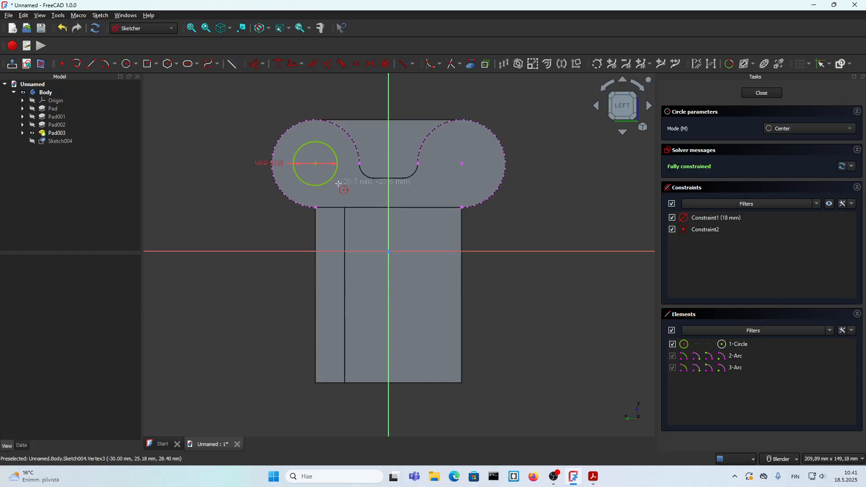
pyautogui.click(461, 164)
pyautogui.write('18')
pyautogui.press('Return')
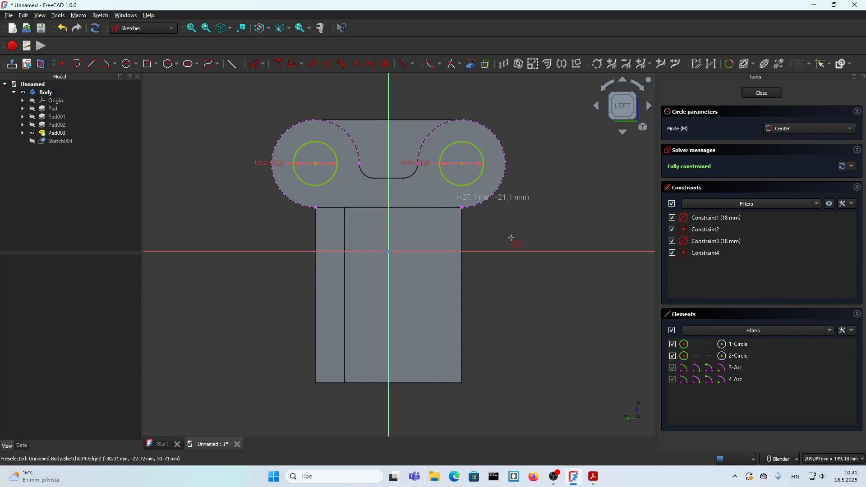
pyautogui.press('Escape')
pyautogui.click(758, 93)
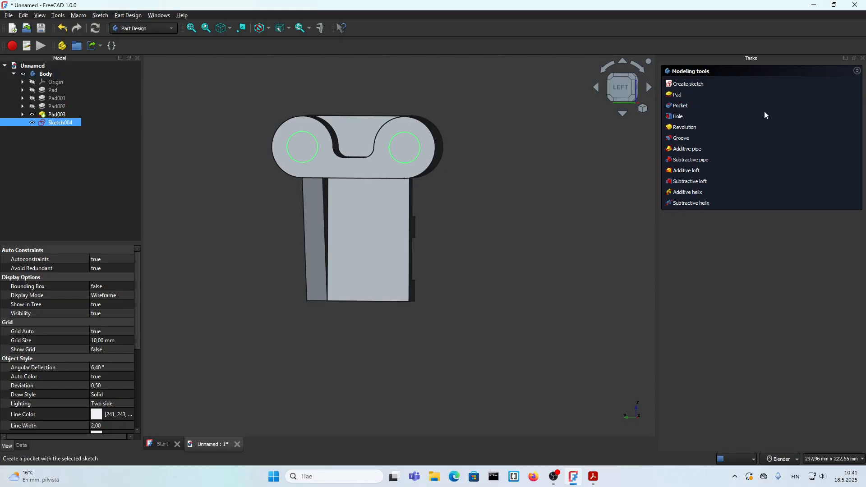
# Pocket the two boss circles with the Through all type.
pyautogui.click(765, 114)
pyautogui.click(772, 110)
pyautogui.click(776, 118)
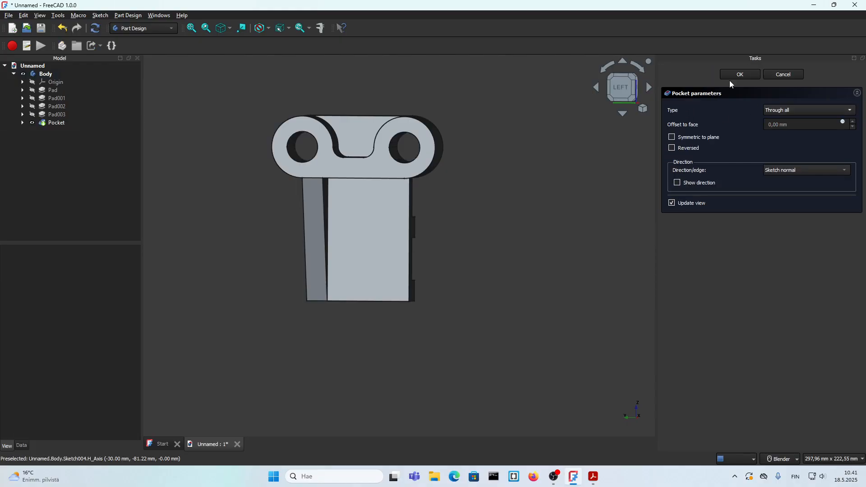
pyautogui.click(739, 75)
# Start a sketch on the plate's flat face beside the rib and orient it upright with the bosses uppermost.
pyautogui.moveTo(486, 233); pyautogui.dragTo(376, 237, button='middle')
pyautogui.click(375, 239)
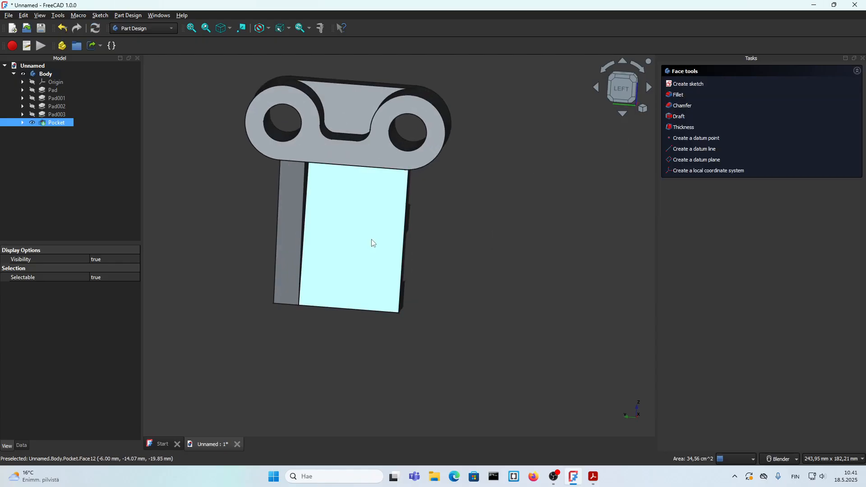
pyautogui.click(689, 84)
pyautogui.click(610, 84)
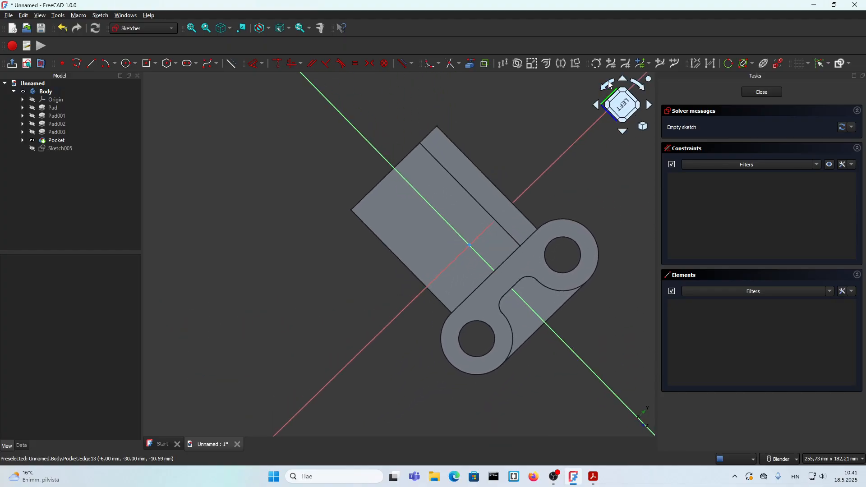
pyautogui.click(609, 85)
pyautogui.click(609, 85)
pyautogui.click(609, 84)
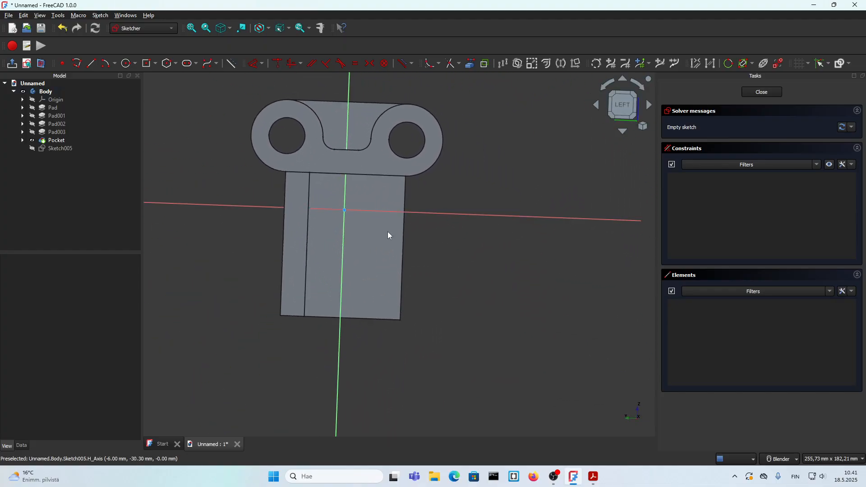
pyautogui.click(623, 105)
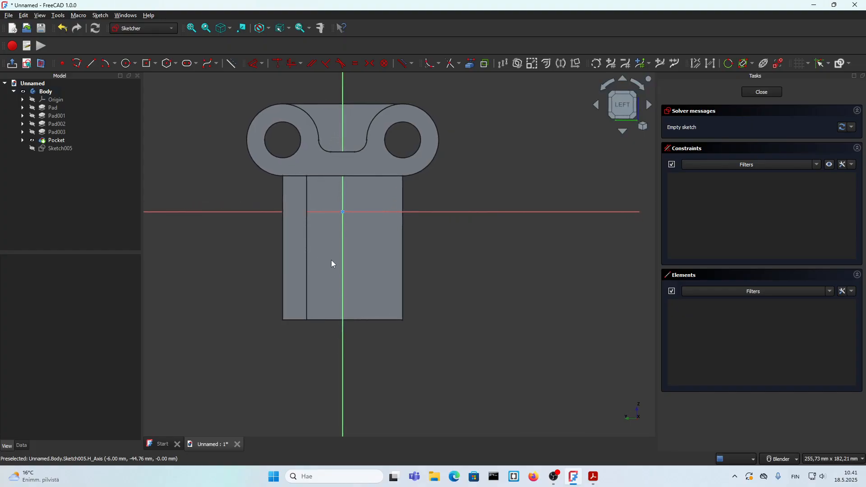
pyautogui.scroll(1, 333, 261)
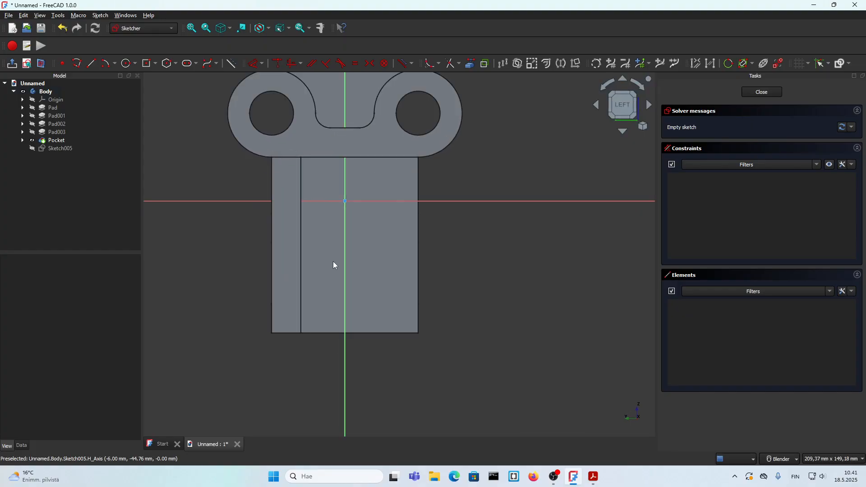
# In the PDF drawing, mark the slot's centre spacing, side offset, height and end radius dimensions with rectangles, then return to FreeCAD.
pyautogui.click(594, 477)
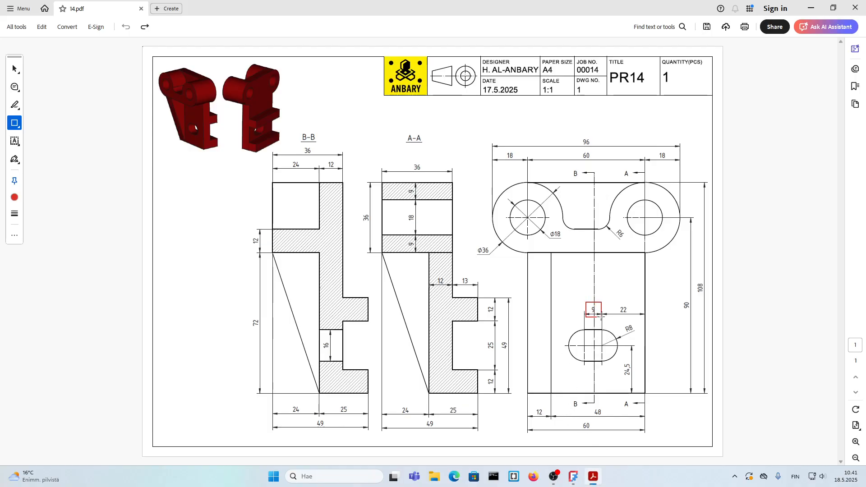
pyautogui.moveTo(613, 301); pyautogui.dragTo(638, 319)
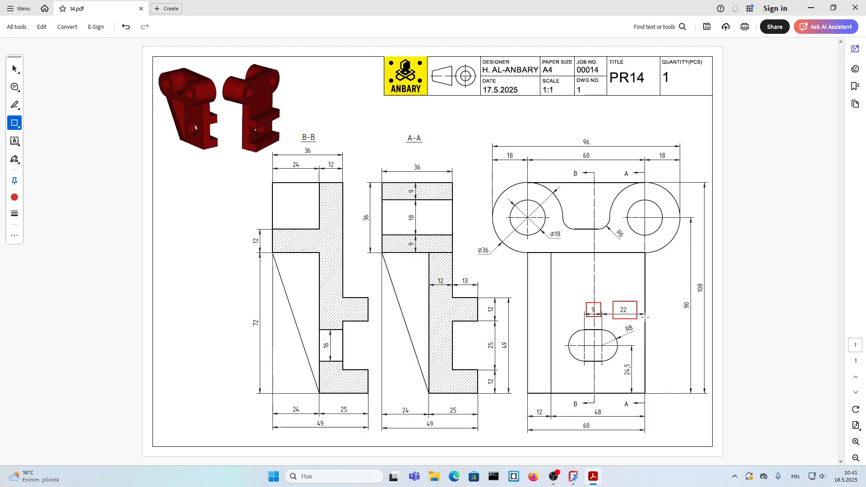
pyautogui.moveTo(621, 359); pyautogui.dragTo(637, 380)
pyautogui.moveTo(622, 324); pyautogui.dragTo(643, 339)
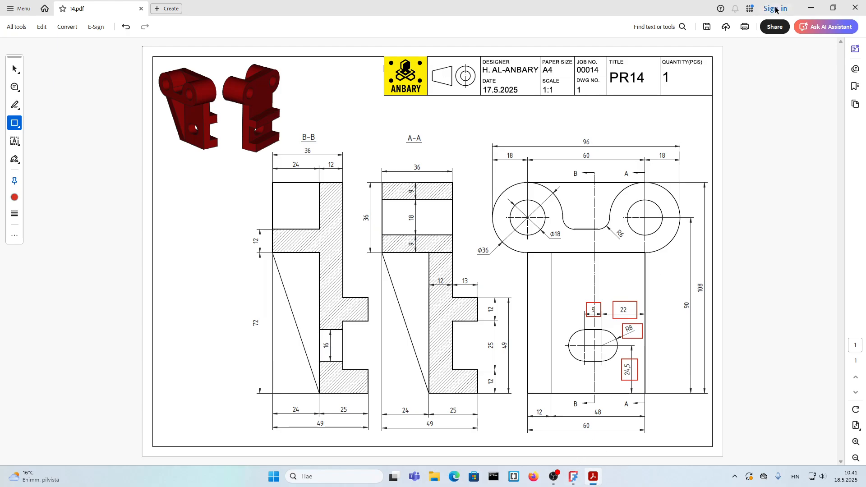
pyautogui.click(811, 8)
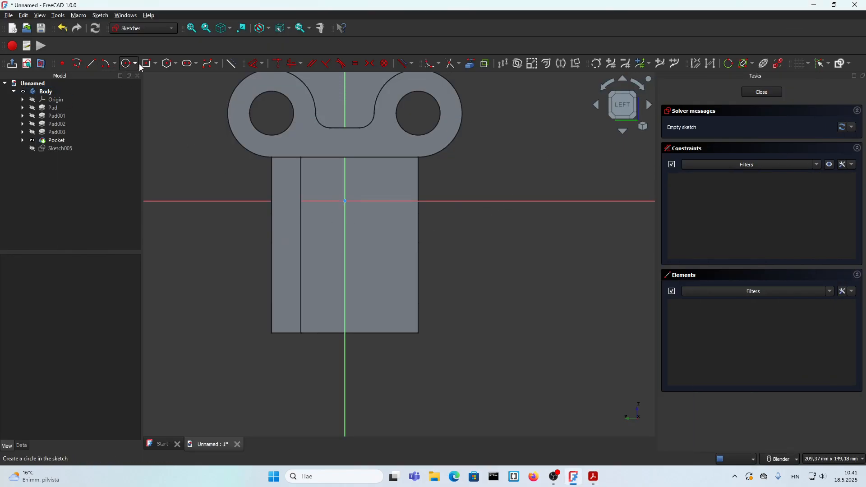
# Draw a horizontal slot on the lower part of the plate with 9 mm centre spacing, 180° angle and 8 mm end radius.
pyautogui.click(186, 63)
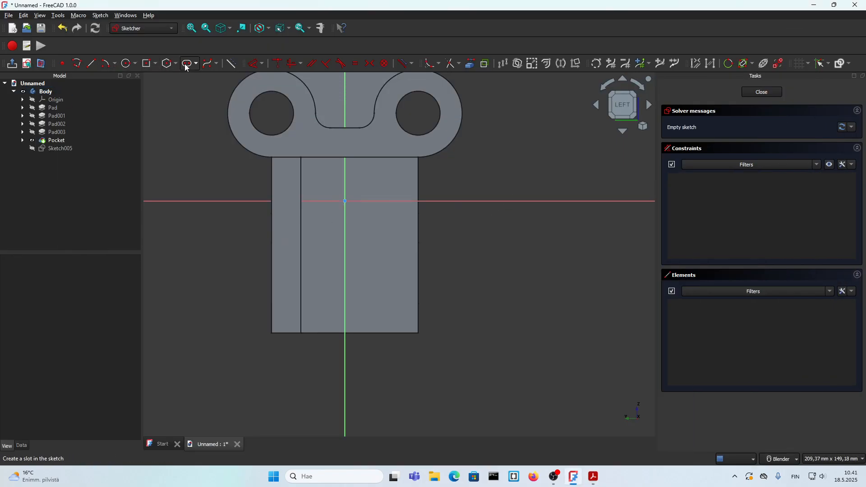
pyautogui.click(370, 266)
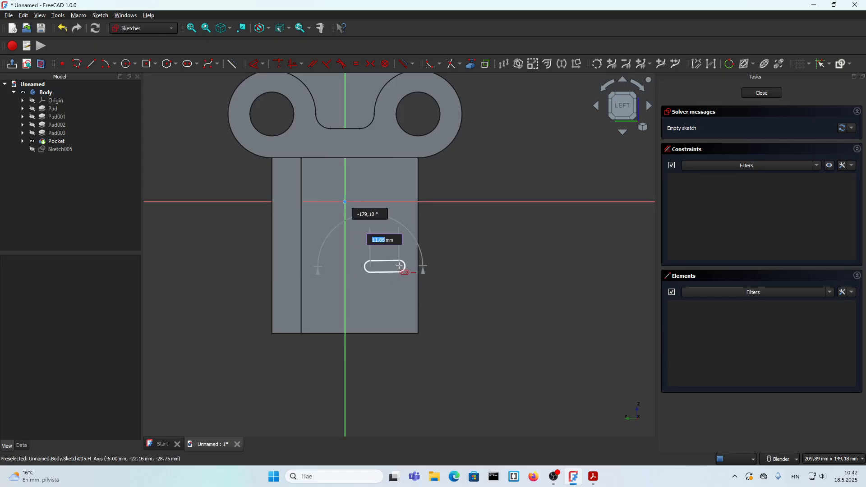
pyautogui.press('Tab')
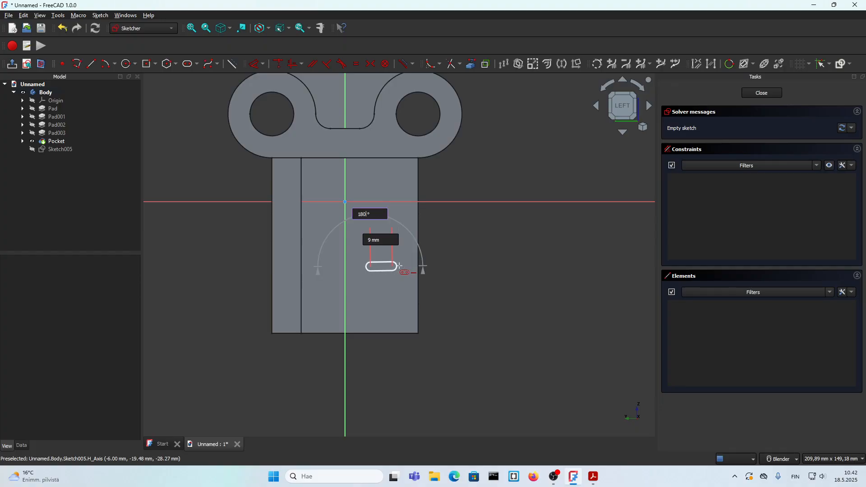
pyautogui.press('Tab')
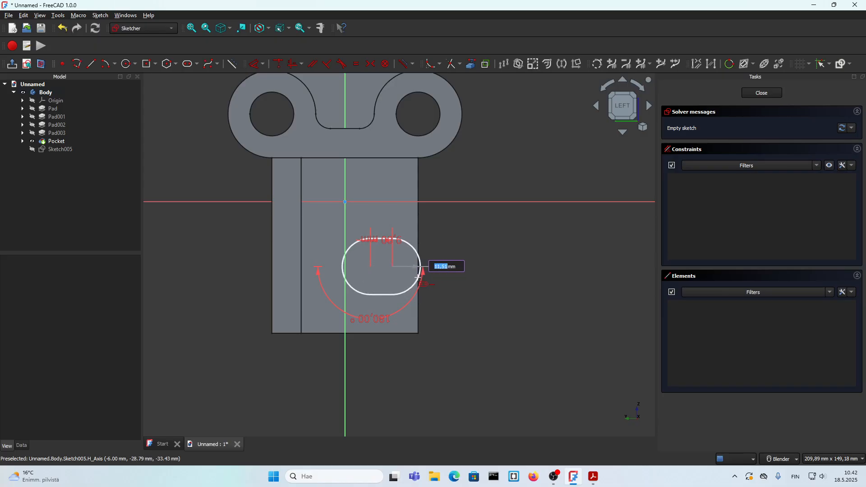
pyautogui.scroll(1, 417, 279)
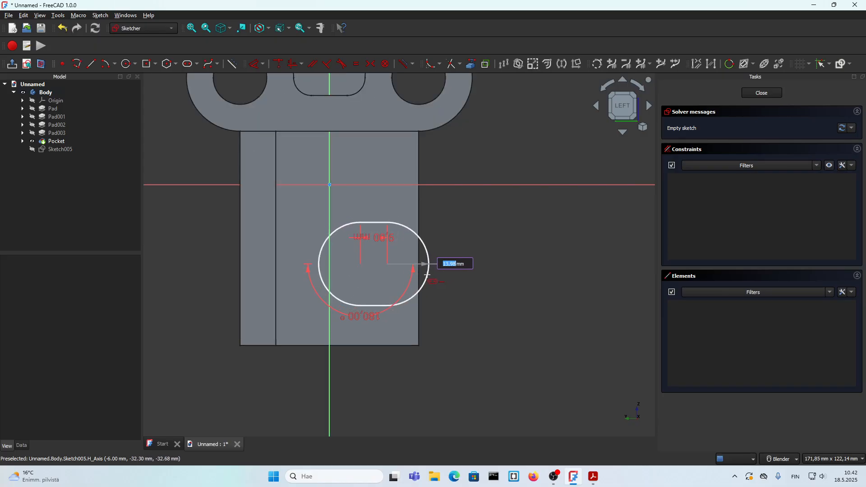
pyautogui.write('8')
pyautogui.press('Return')
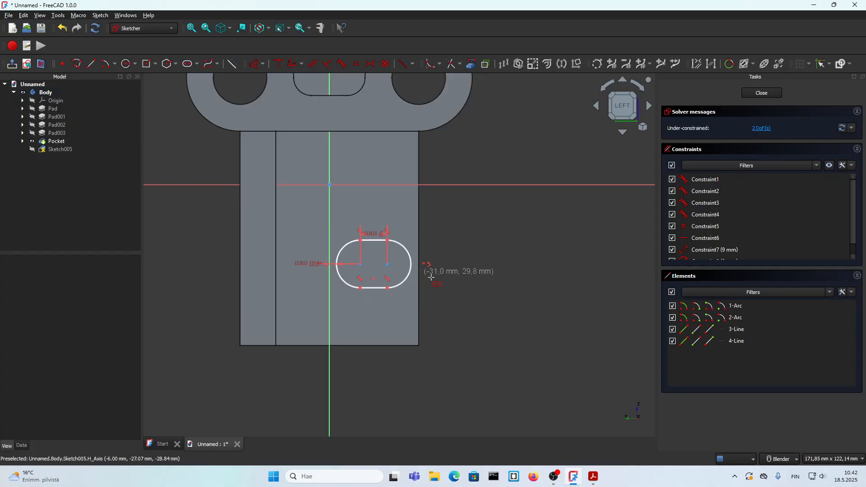
# Project the plate's side edge opposite the rib and constrain the nearer slot arc centre 22 mm from it.
pyautogui.click(471, 65)
pyautogui.click(420, 313)
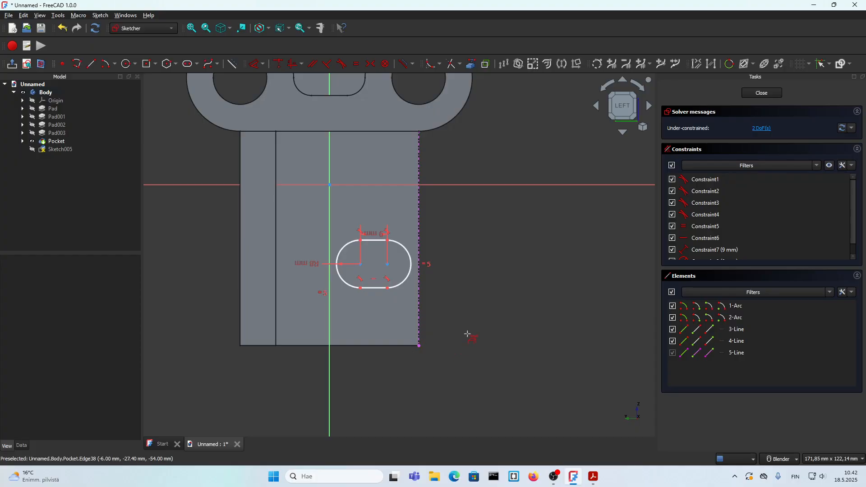
pyautogui.click(412, 274)
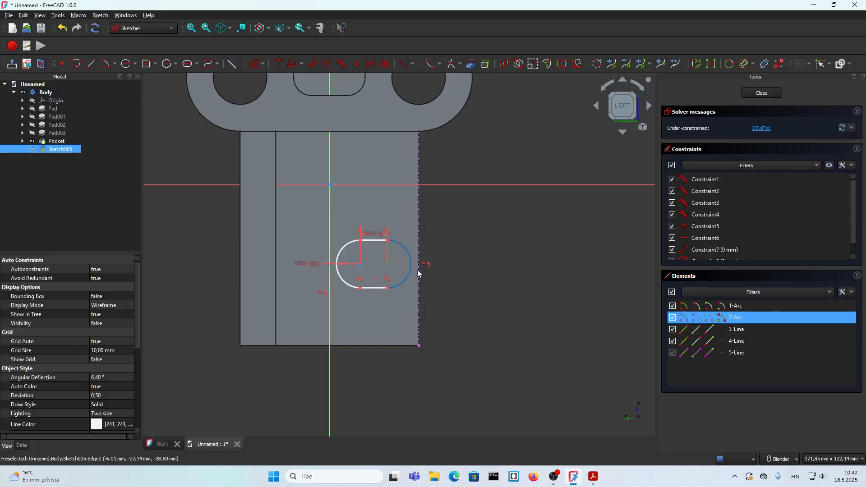
pyautogui.click(419, 270)
pyautogui.press('d')
pyautogui.click(399, 197)
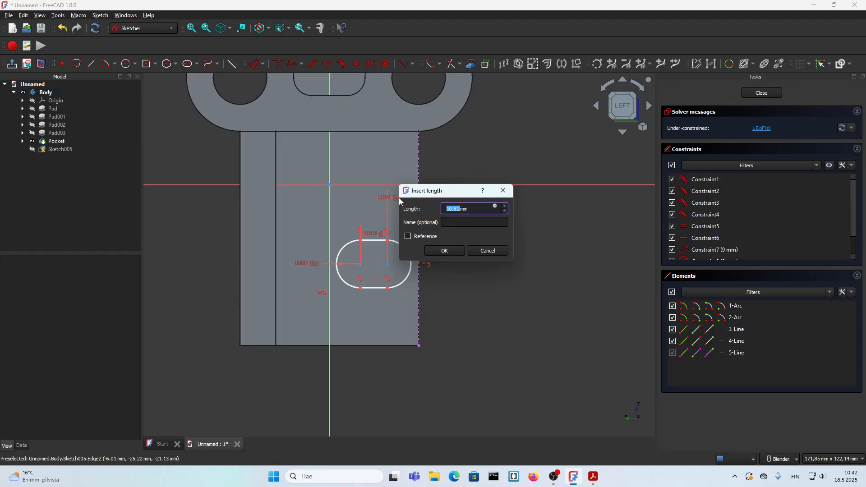
pyautogui.write('22')
pyautogui.press('Return')
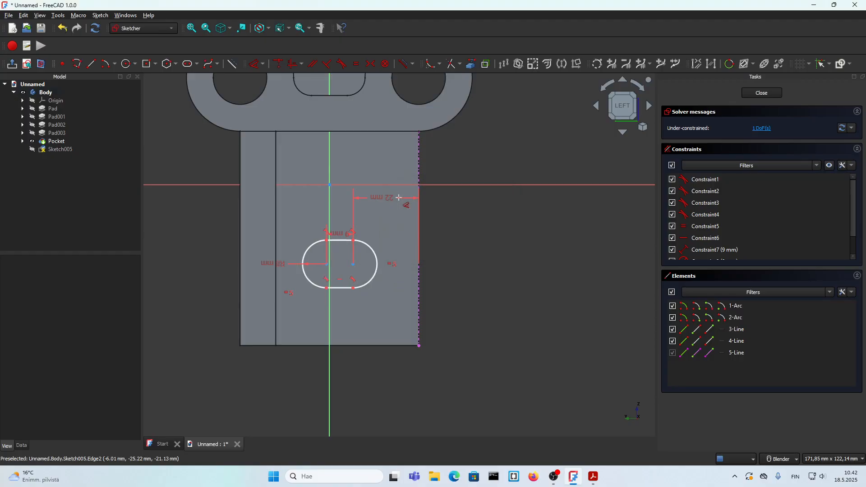
# Constrain the slot's arc centre 24,5 mm vertically above the plate's lower corner and close the sketch.
pyautogui.click(419, 347)
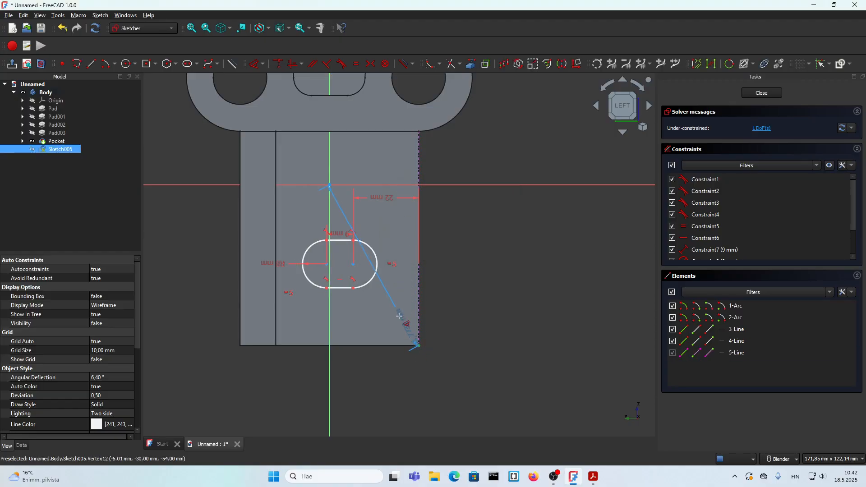
pyautogui.click(353, 264)
pyautogui.click(459, 302)
pyautogui.write('2')
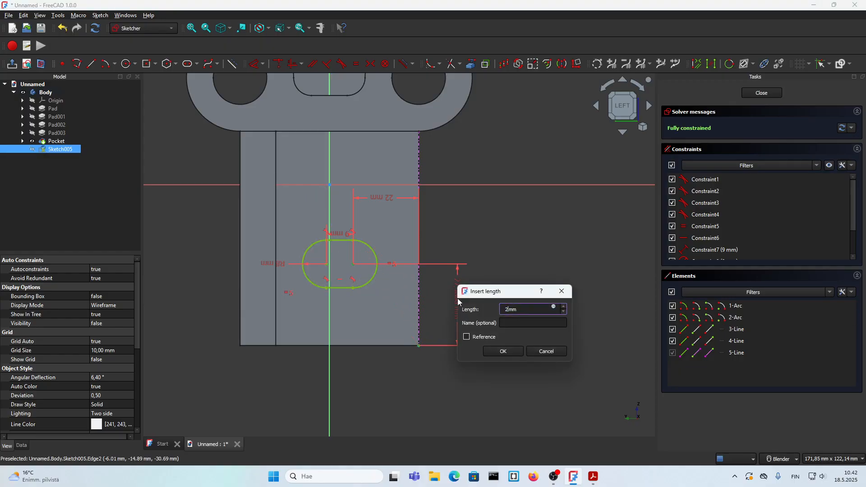
pyautogui.write('4,5')
pyautogui.press('Return')
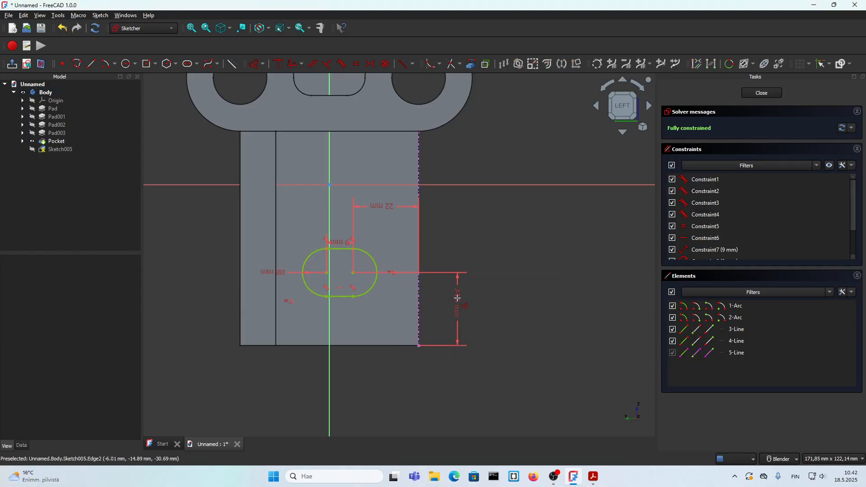
pyautogui.click(764, 93)
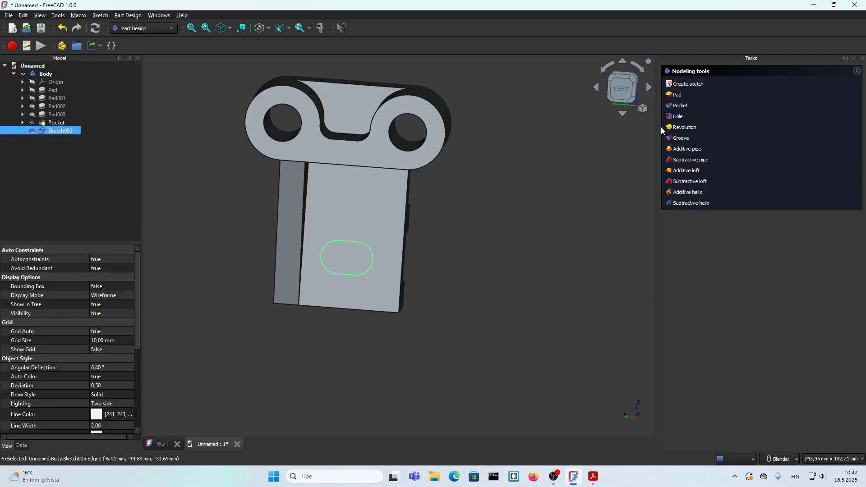
# Pocket the slot profile through the plate with the Through all type.
pyautogui.click(684, 112)
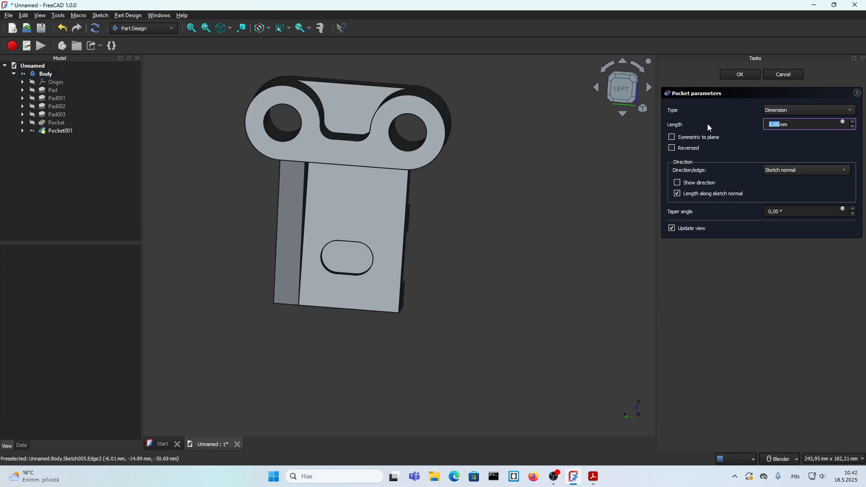
pyautogui.click(777, 110)
pyautogui.click(778, 119)
pyautogui.click(728, 77)
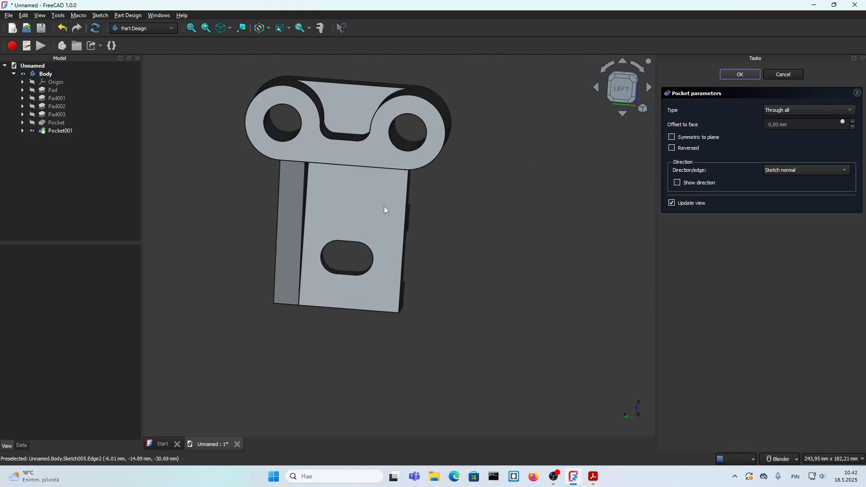
pyautogui.moveTo(412, 261); pyautogui.dragTo(404, 145, button='middle')
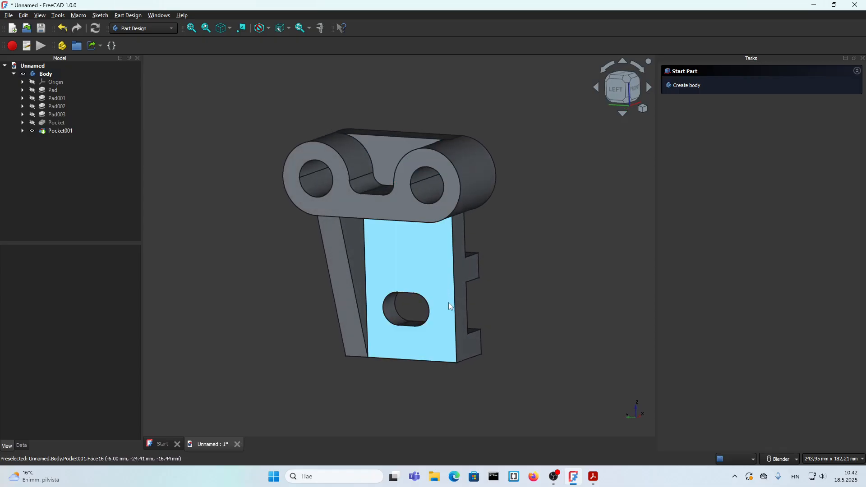
# Apply the Ruby.FCMat material to the whole bracket body and close its display properties.
pyautogui.moveTo(449, 303); pyautogui.dragTo(411, 257, button='middle')
pyautogui.moveTo(404, 186)
pyautogui.mouseDown(button='middle')
pyautogui.moveTo(407, 205)
pyautogui.moveTo(408, 192)
pyautogui.mouseUp(button='middle')
pyautogui.keyDown('shift'); pyautogui.moveTo(375, 101); pyautogui.dragTo(375, 133, button='middle'); pyautogui.keyUp('shift')
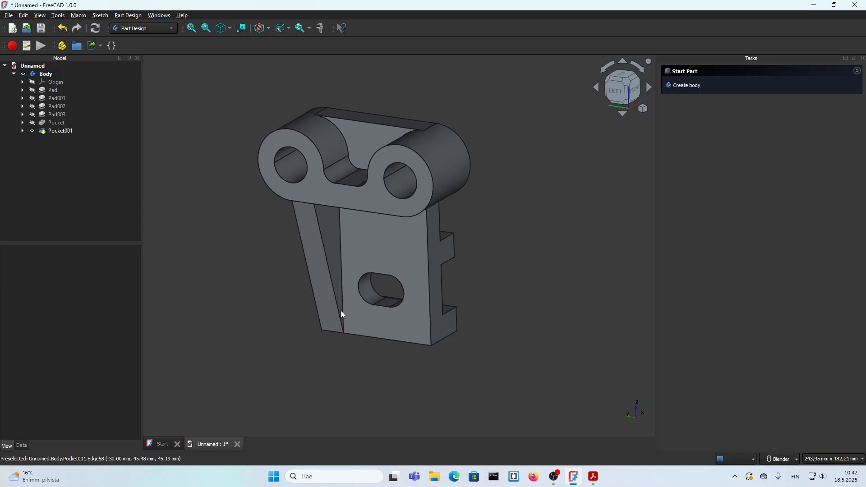
pyautogui.click(47, 75)
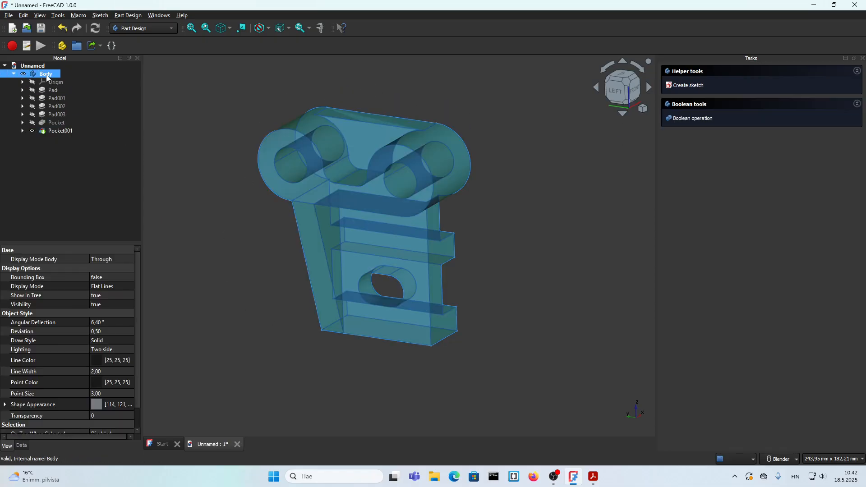
pyautogui.rightClick(47, 78)
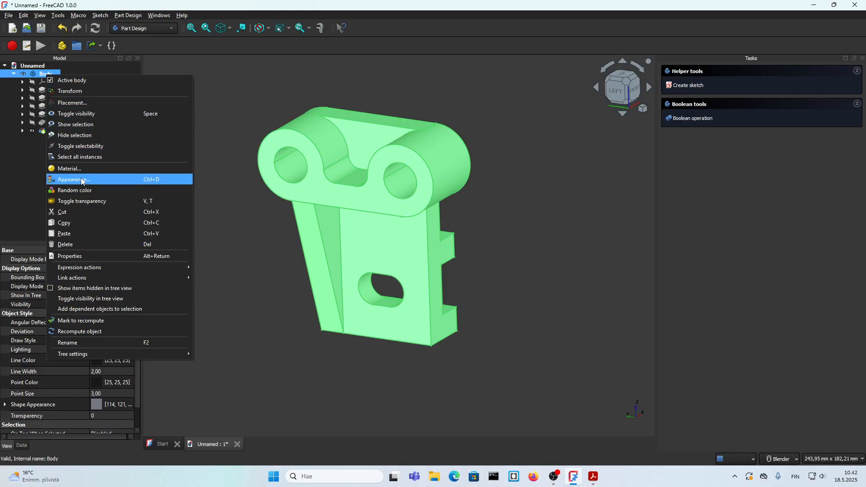
pyautogui.click(68, 169)
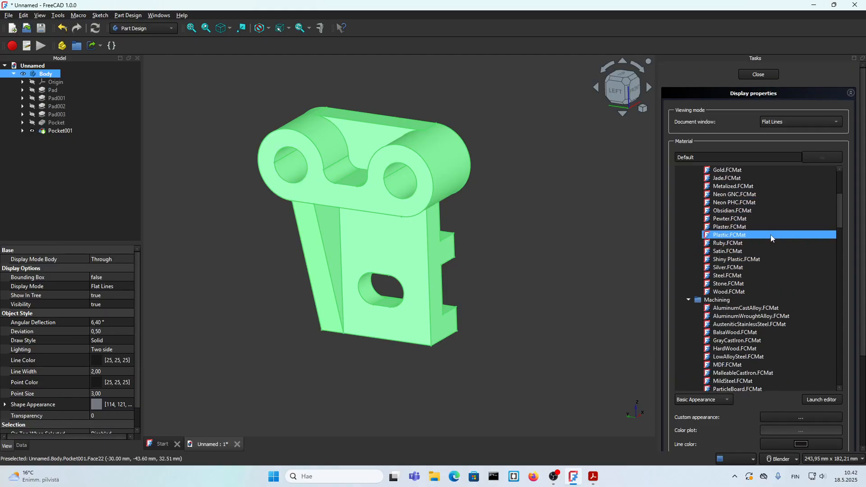
pyautogui.click(747, 242)
pyautogui.click(597, 208)
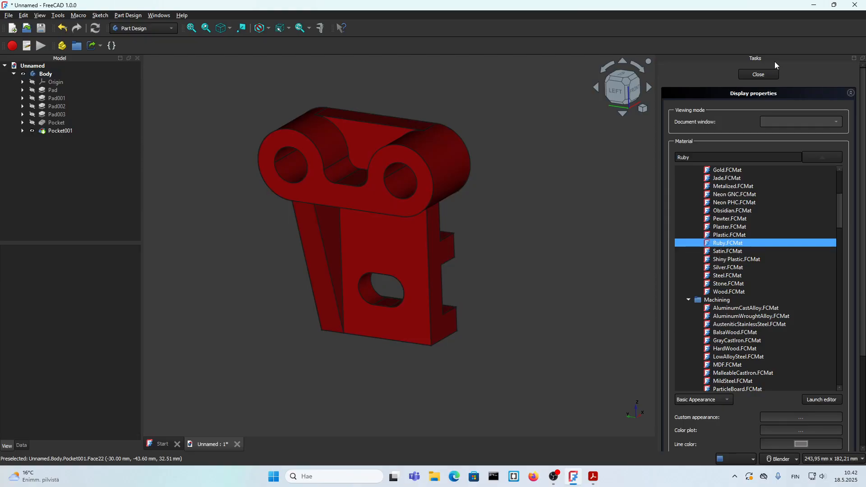
pyautogui.click(759, 74)
pyautogui.moveTo(475, 305); pyautogui.dragTo(474, 322, button='middle')
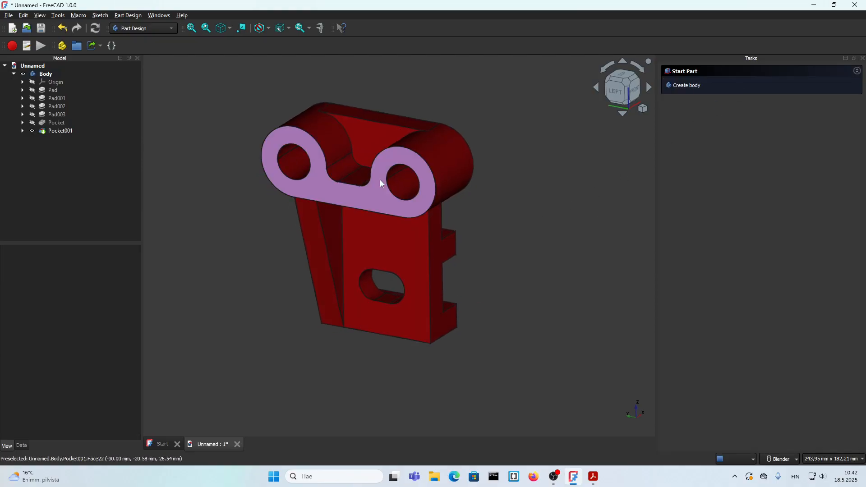
pyautogui.moveTo(378, 171); pyautogui.dragTo(386, 153, button='middle')
pyautogui.moveTo(380, 210); pyautogui.dragTo(336, 244, button='middle')
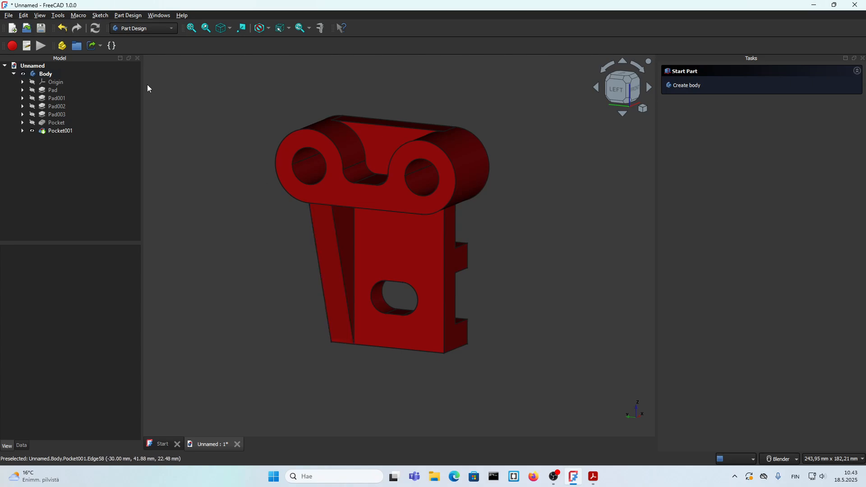
# Switch to the TechDraw workbench and create a drawing page from the EN_HAL template in the MERGE folder.
pyautogui.click(140, 29)
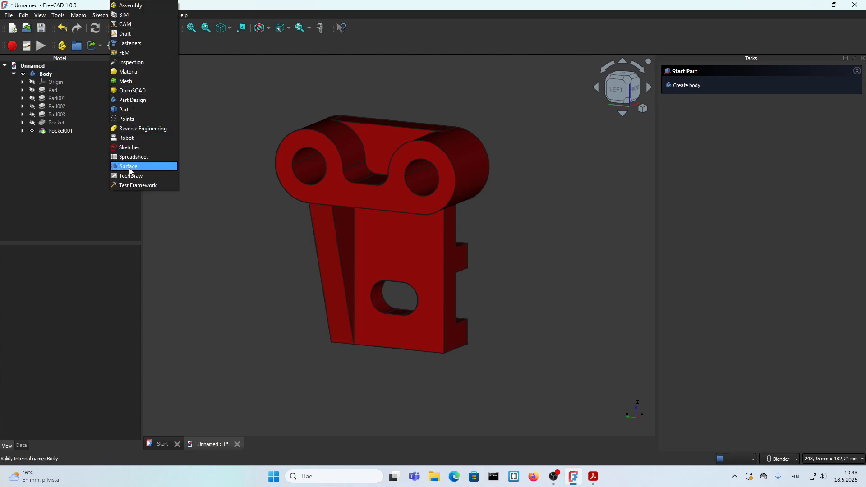
pyautogui.click(131, 176)
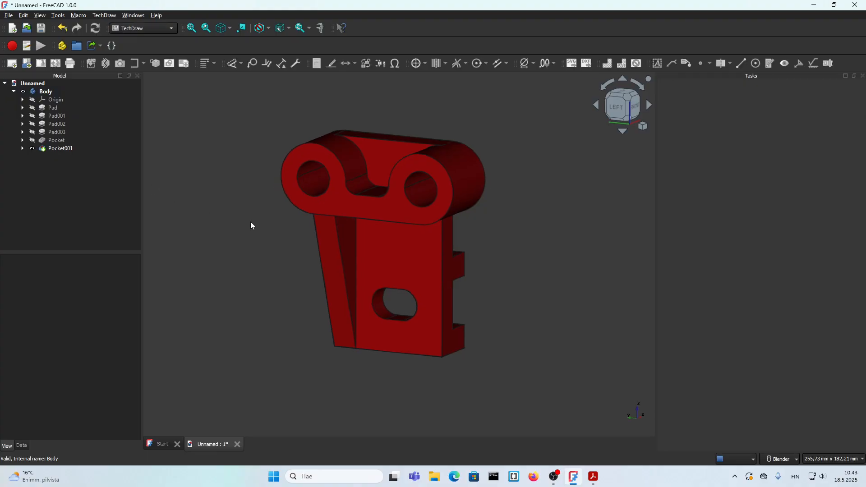
pyautogui.click(27, 64)
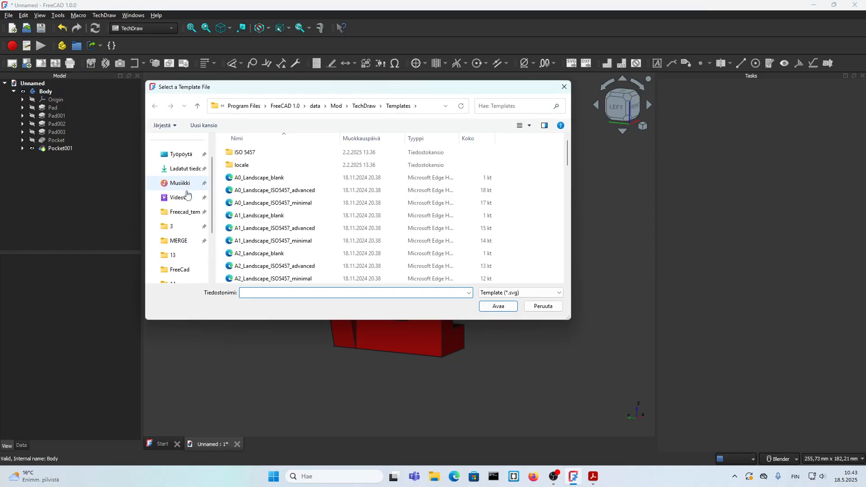
pyautogui.click(178, 240)
pyautogui.click(291, 175)
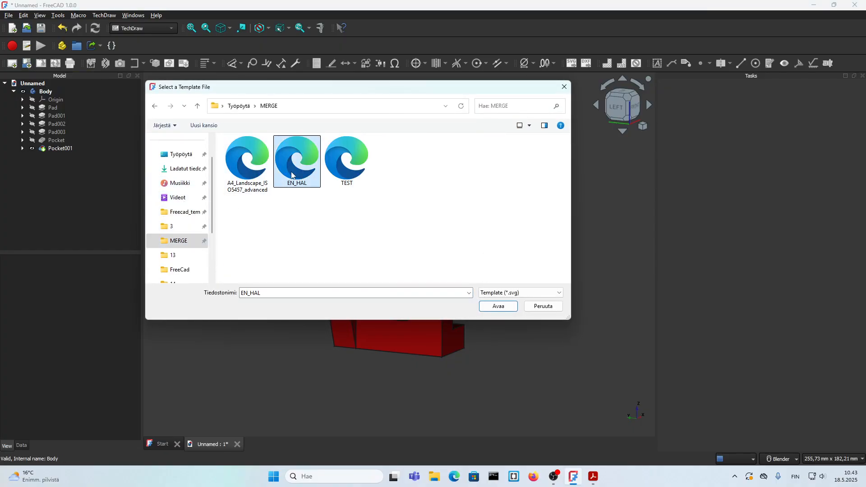
pyautogui.click(501, 307)
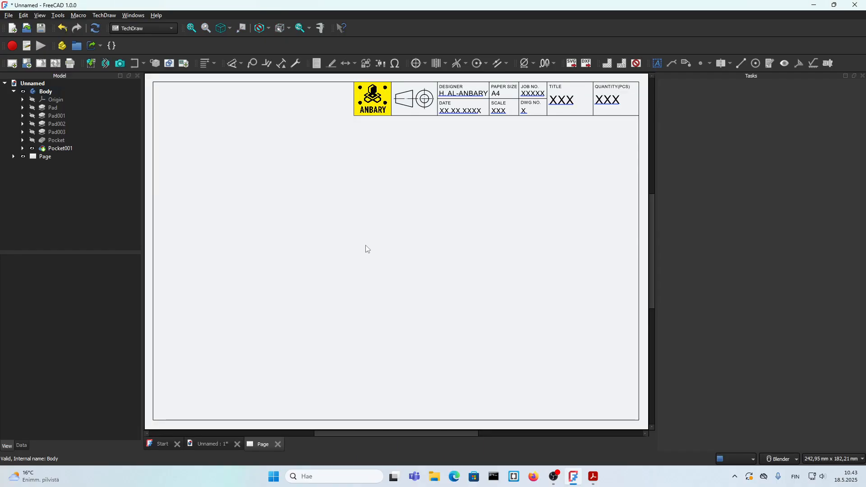
# Insert a part view of the body with direction [-1,00 -0,00 0,00], showing the boss holes and slot, and place it right of the page's centre.
pyautogui.click(51, 91)
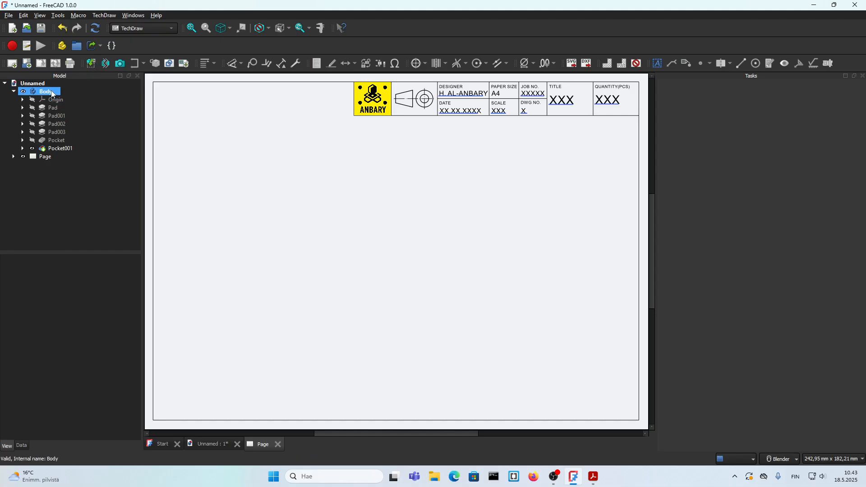
pyautogui.click(52, 94)
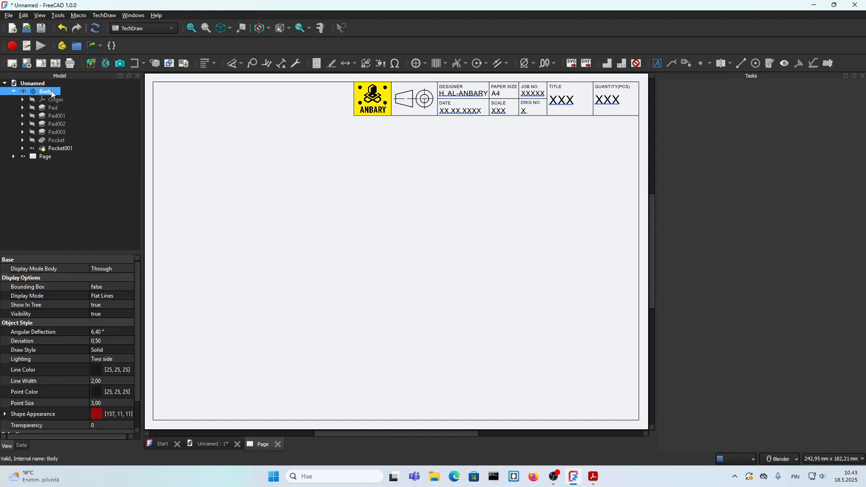
pyautogui.click(91, 65)
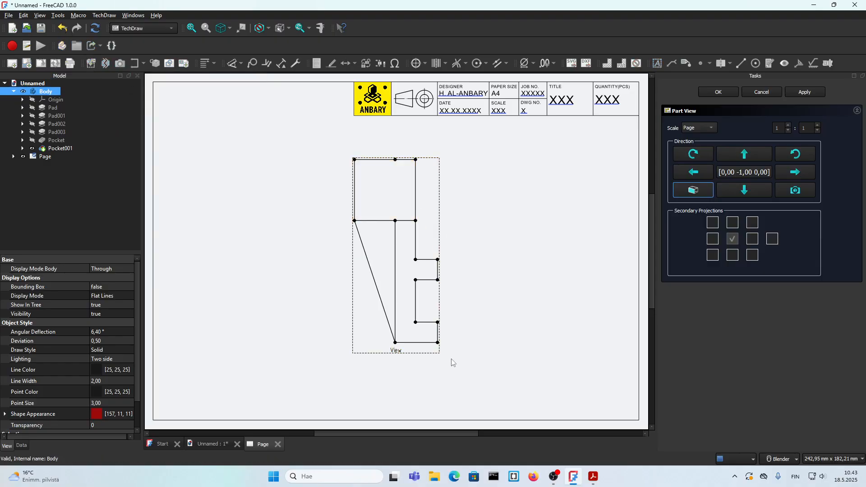
pyautogui.moveTo(395, 351)
pyautogui.mouseDown()
pyautogui.moveTo(360, 358)
pyautogui.moveTo(393, 354)
pyautogui.mouseUp()
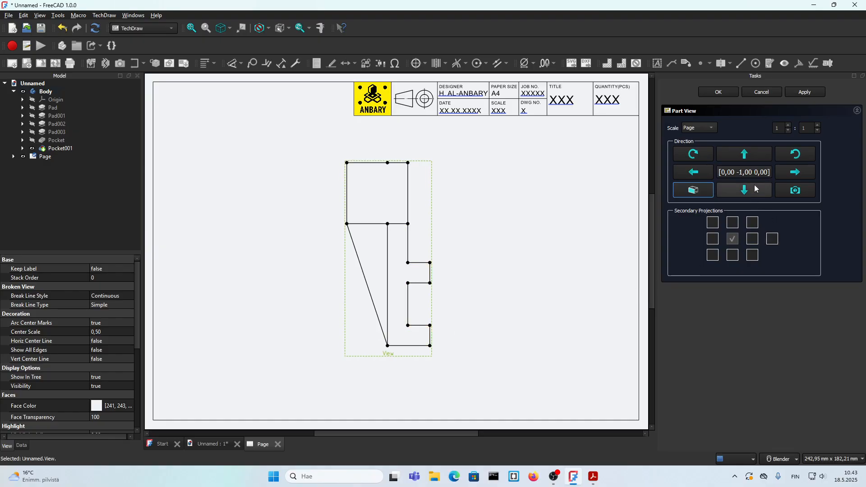
pyautogui.click(783, 174)
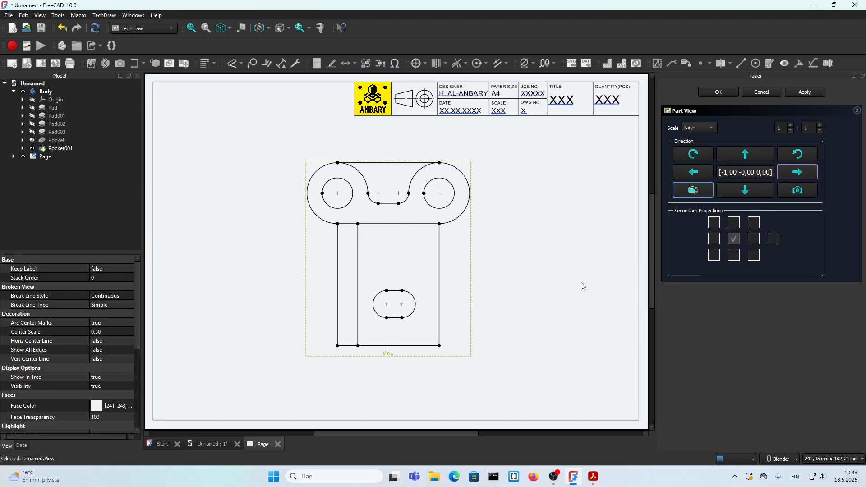
pyautogui.moveTo(388, 354); pyautogui.dragTo(438, 352)
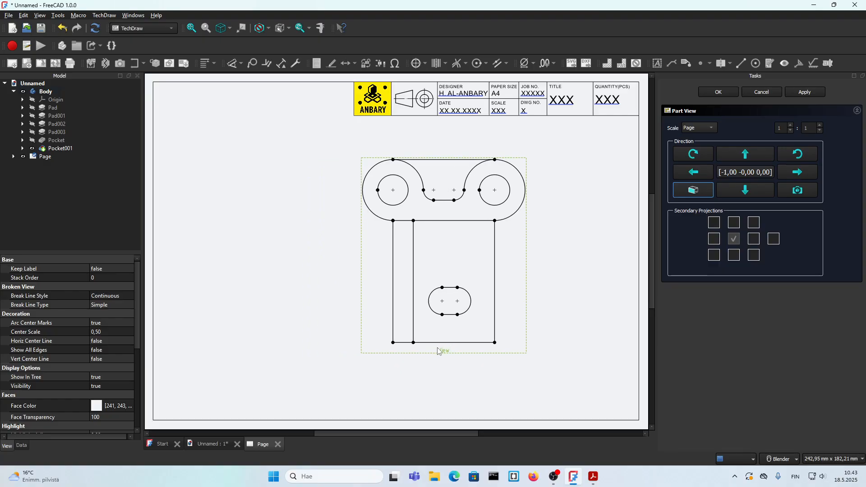
pyautogui.click(692, 174)
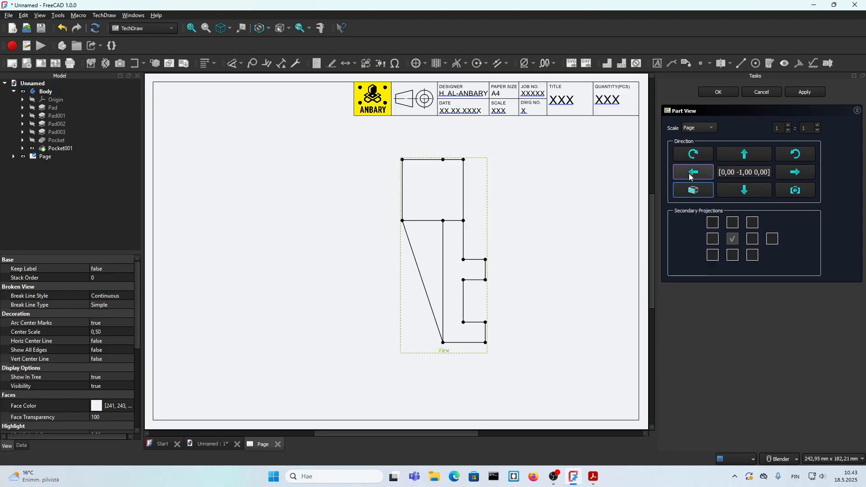
pyautogui.click(798, 172)
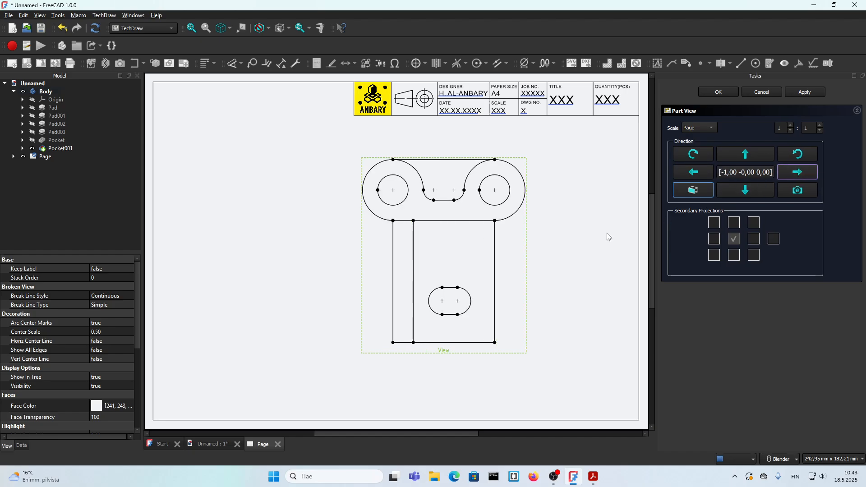
pyautogui.moveTo(441, 354)
pyautogui.mouseDown()
pyautogui.moveTo(427, 362)
pyautogui.moveTo(440, 383)
pyautogui.mouseUp()
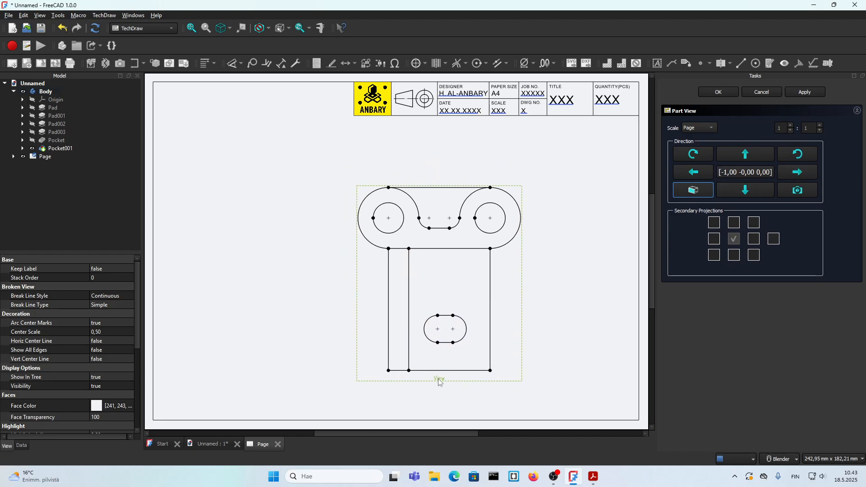
pyautogui.click(720, 92)
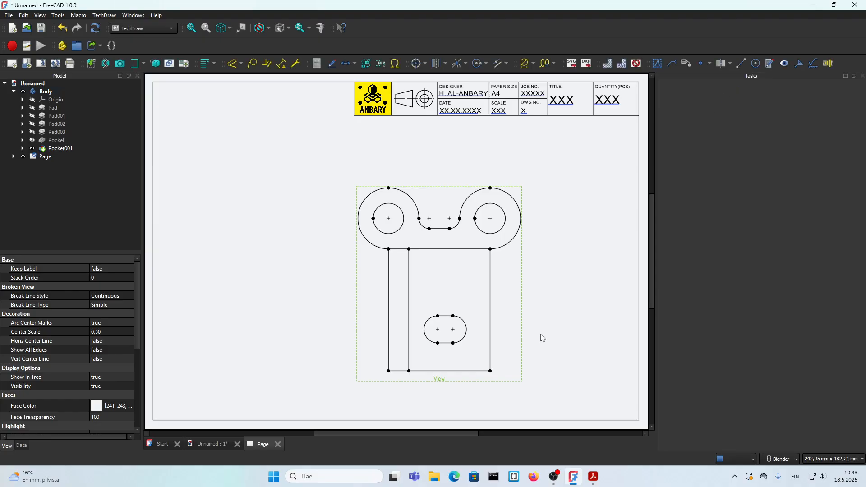
pyautogui.moveTo(451, 380); pyautogui.dragTo(446, 367)
pyautogui.click(440, 390)
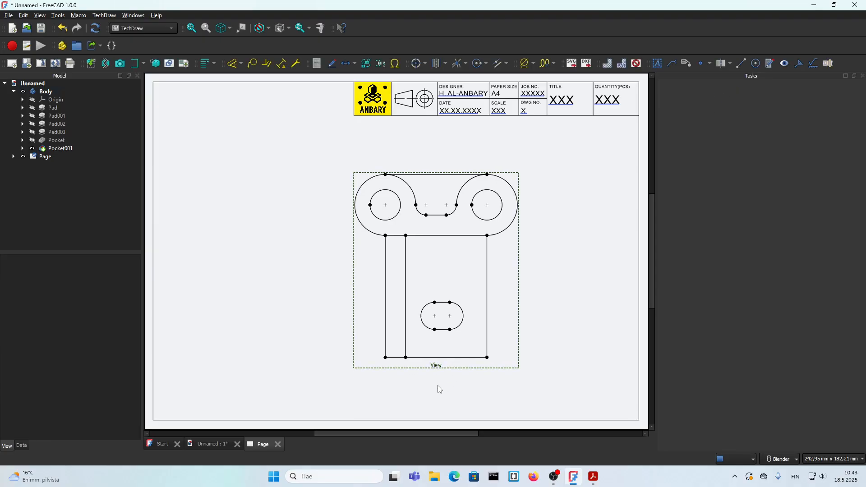
pyautogui.click(594, 477)
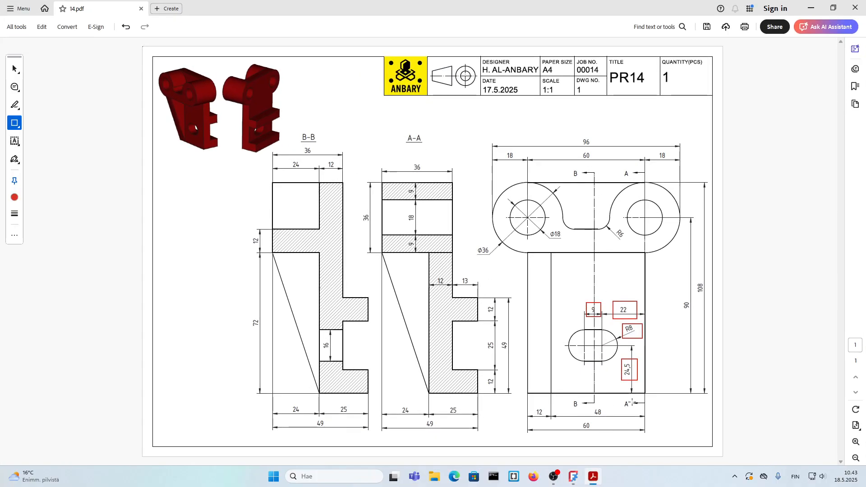
pyautogui.hotkey('alt', 'Tab')
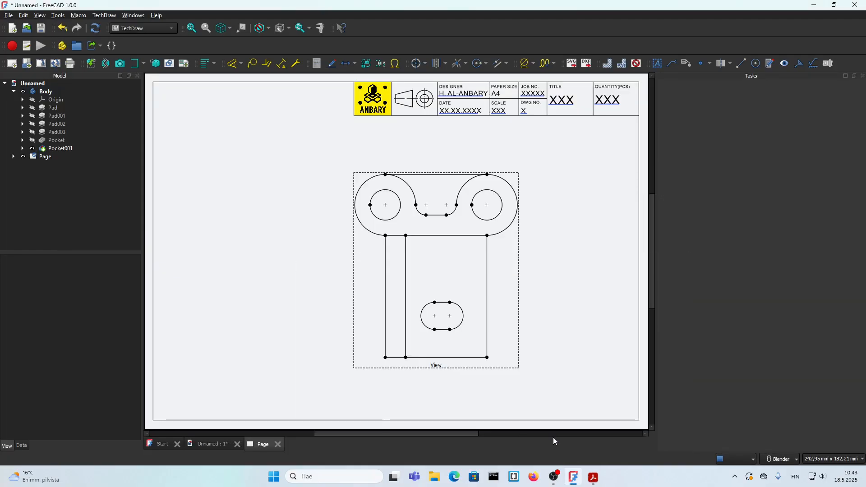
pyautogui.click(433, 367)
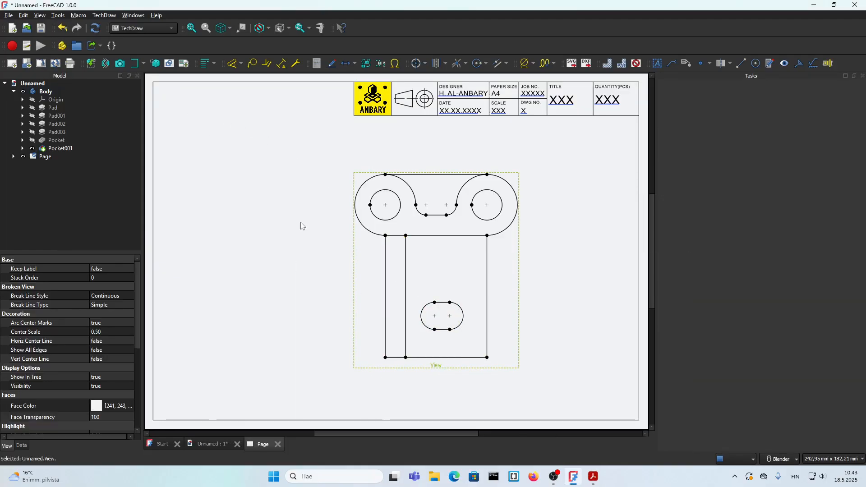
pyautogui.click(134, 64)
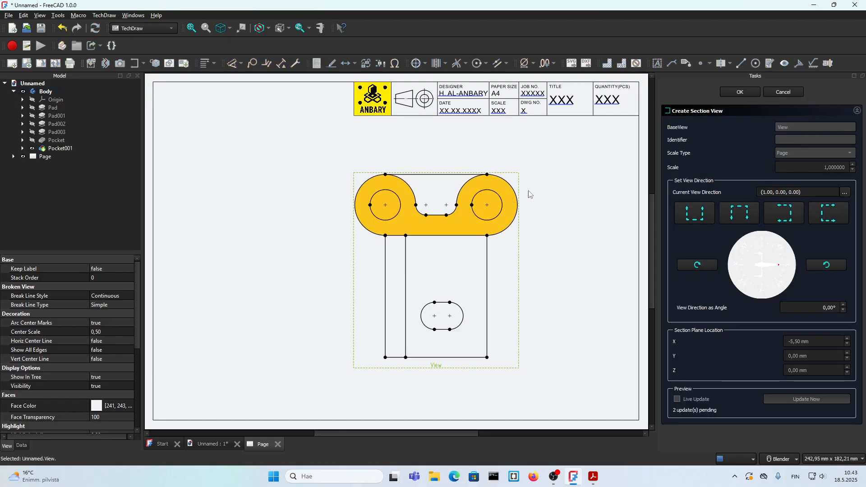
pyautogui.click(772, 213)
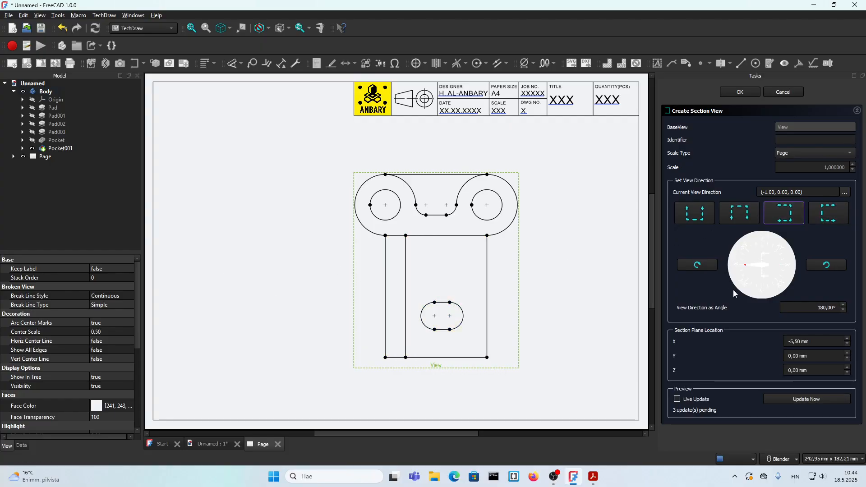
pyautogui.click(699, 400)
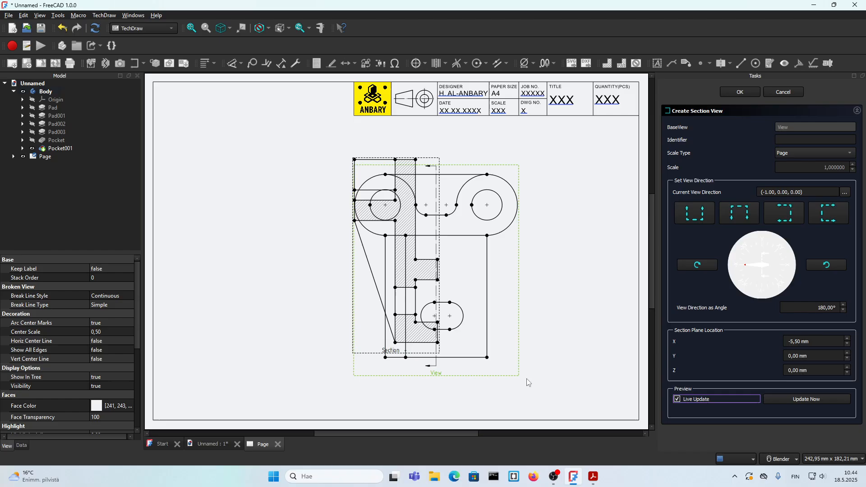
pyautogui.moveTo(384, 354); pyautogui.dragTo(278, 366)
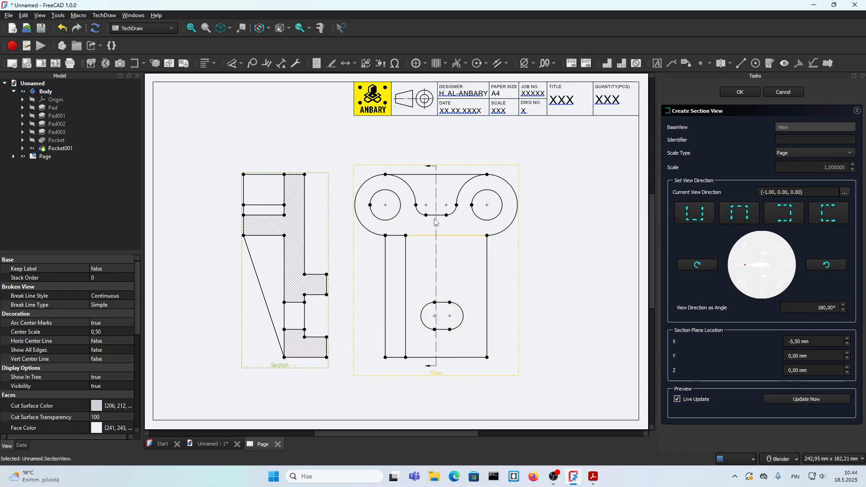
pyautogui.click(848, 339)
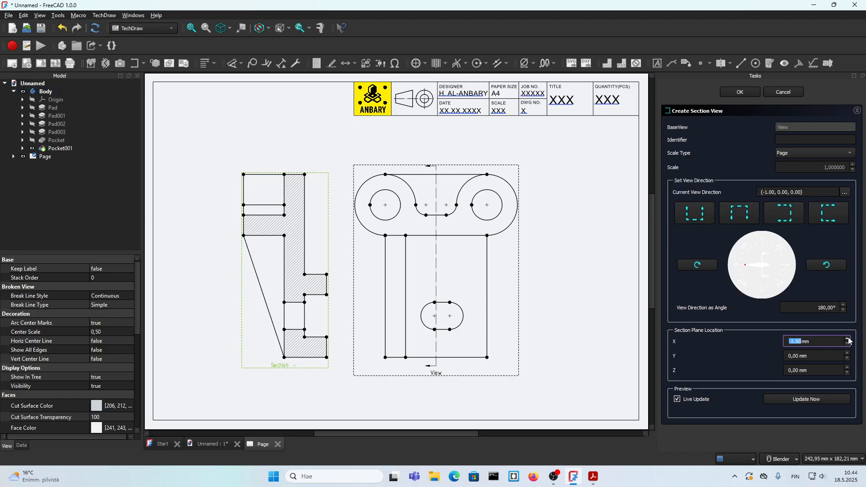
pyautogui.click(848, 343)
pyautogui.click(849, 343)
pyautogui.click(851, 344)
pyautogui.click(850, 344)
pyautogui.click(848, 338)
pyautogui.click(848, 339)
pyautogui.click(729, 126)
pyautogui.click(778, 139)
pyautogui.write('a')
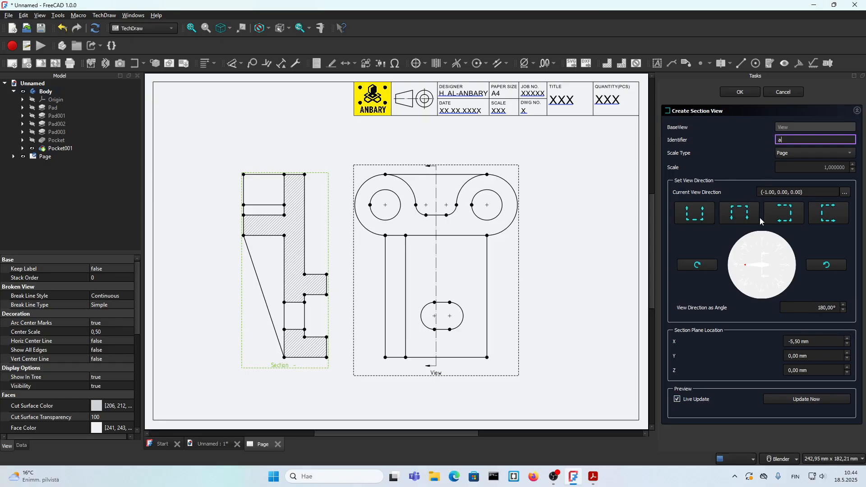
pyautogui.click(719, 410)
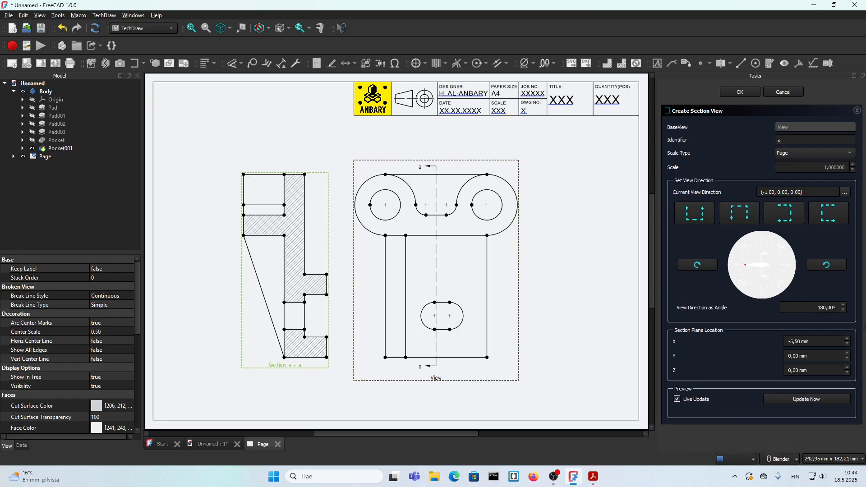
pyautogui.click(849, 339)
pyautogui.click(773, 399)
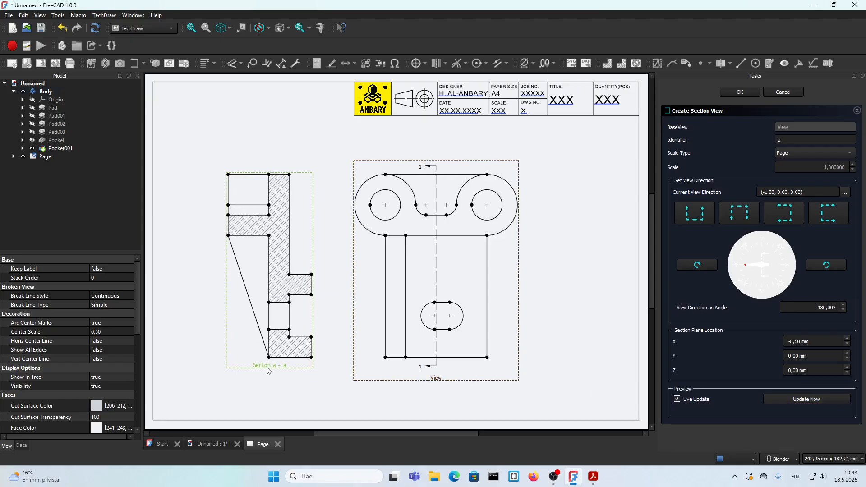
pyautogui.click(784, 91)
# Create a left-looking section view of the base view with live update on, and place it left of the base view.
pyautogui.click(416, 366)
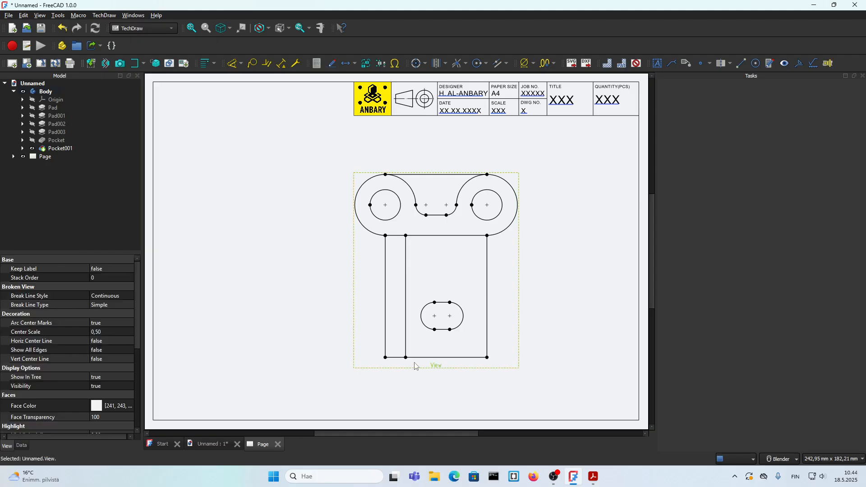
pyautogui.click(135, 64)
pyautogui.click(783, 214)
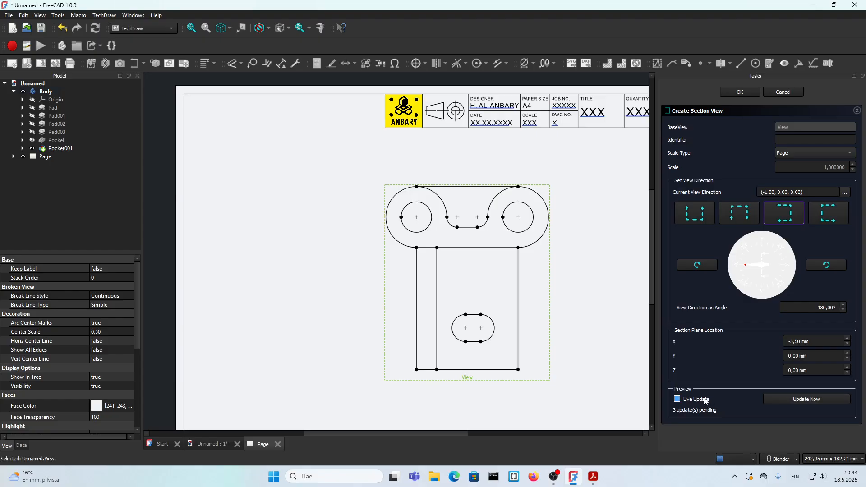
pyautogui.click(678, 400)
pyautogui.moveTo(415, 365); pyautogui.dragTo(298, 385)
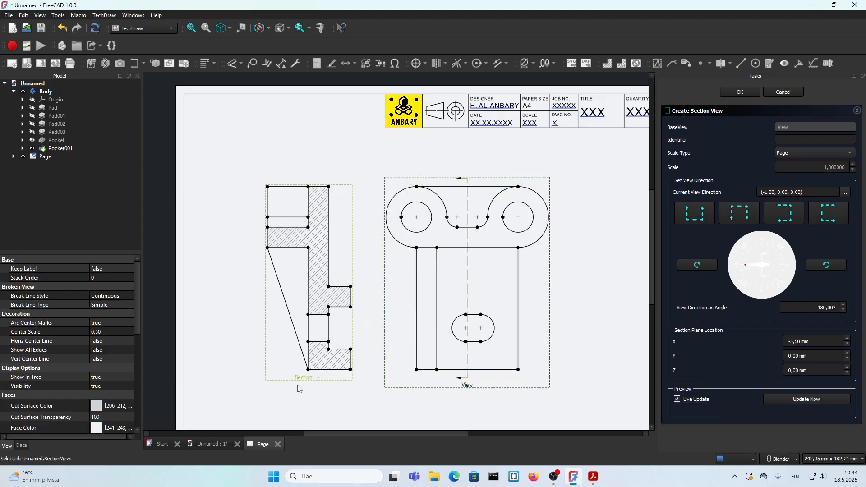
# Set the section plane's Y location to -4 mm so the cutting line runs through the slot.
pyautogui.click(849, 354)
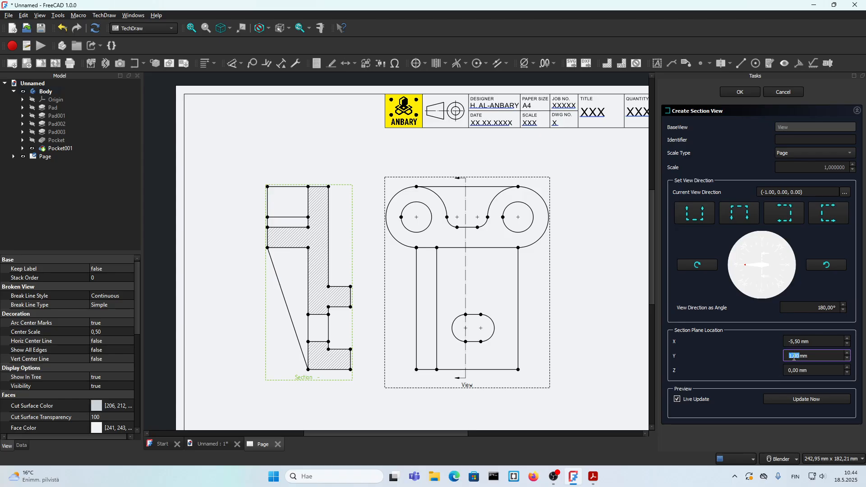
pyautogui.click(848, 360)
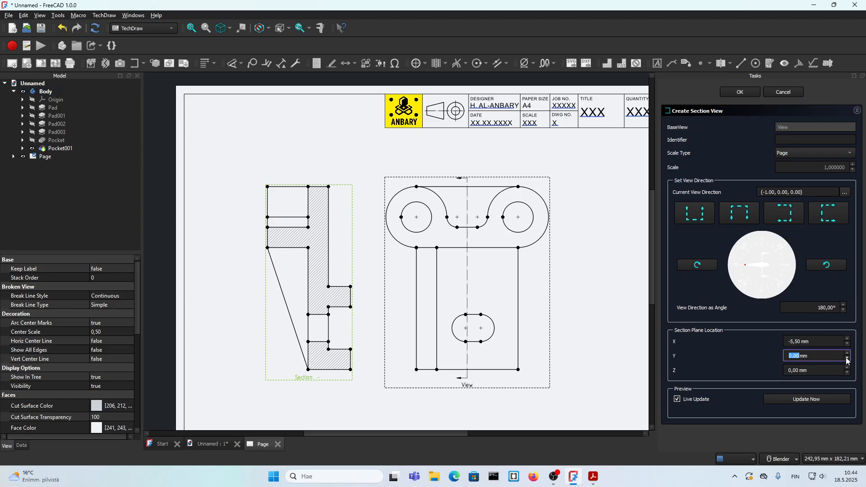
pyautogui.click(848, 353)
pyautogui.click(848, 353)
pyautogui.click(848, 353)
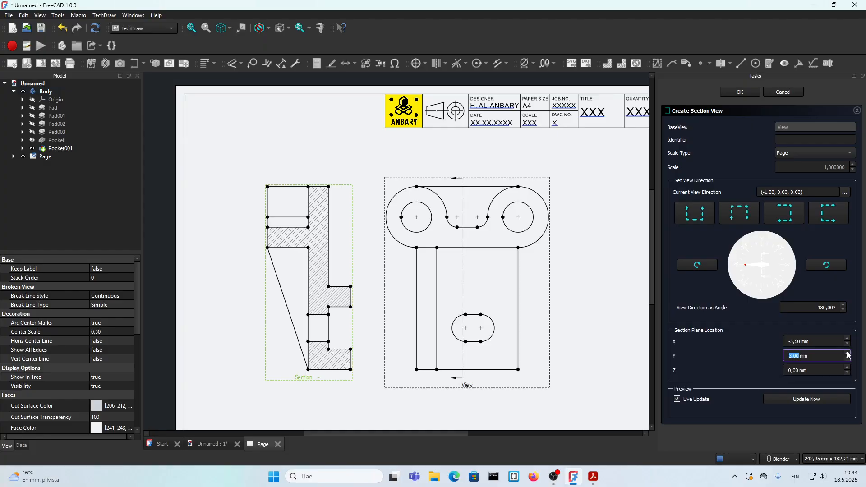
pyautogui.click(848, 353)
pyautogui.click(848, 358)
pyautogui.click(847, 358)
pyautogui.click(848, 359)
pyautogui.click(848, 359)
pyautogui.click(848, 360)
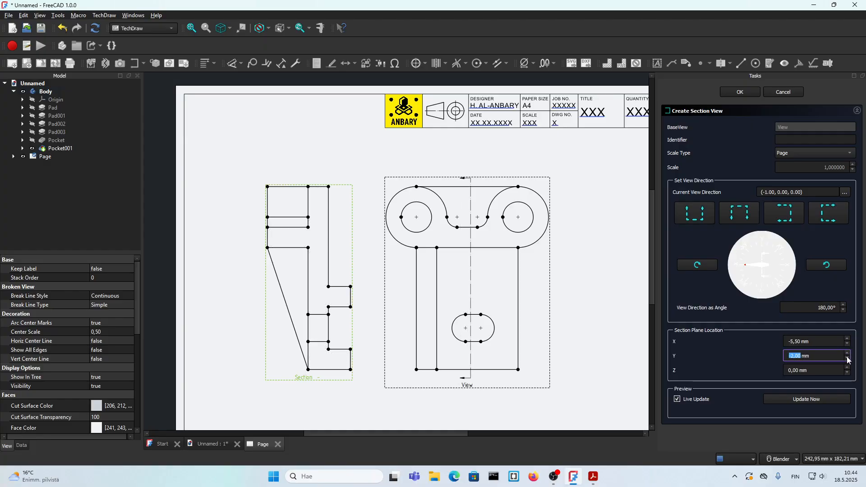
pyautogui.click(848, 359)
pyautogui.click(848, 360)
pyautogui.click(848, 359)
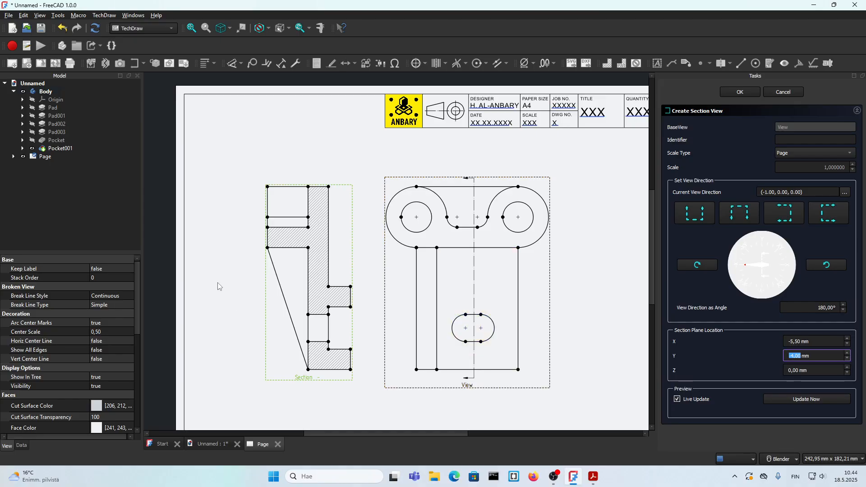
# Give the section view the identifier A and accept it.
pyautogui.click(339, 386)
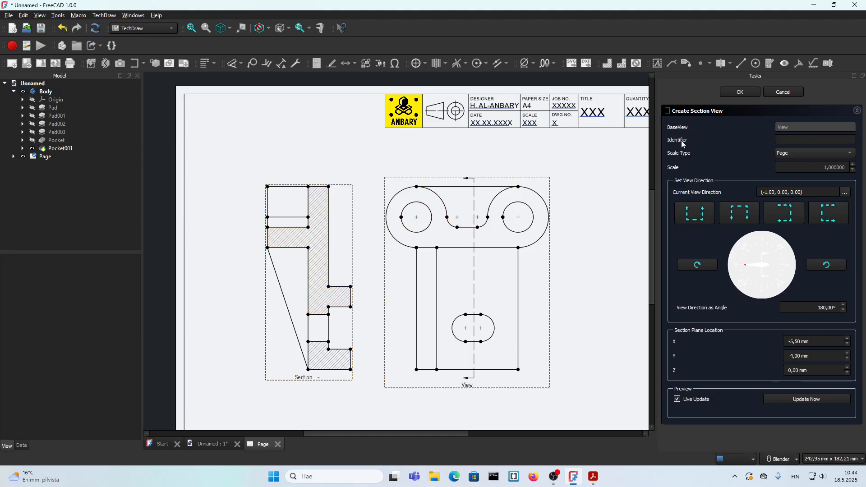
pyautogui.click(786, 140)
pyautogui.click(719, 409)
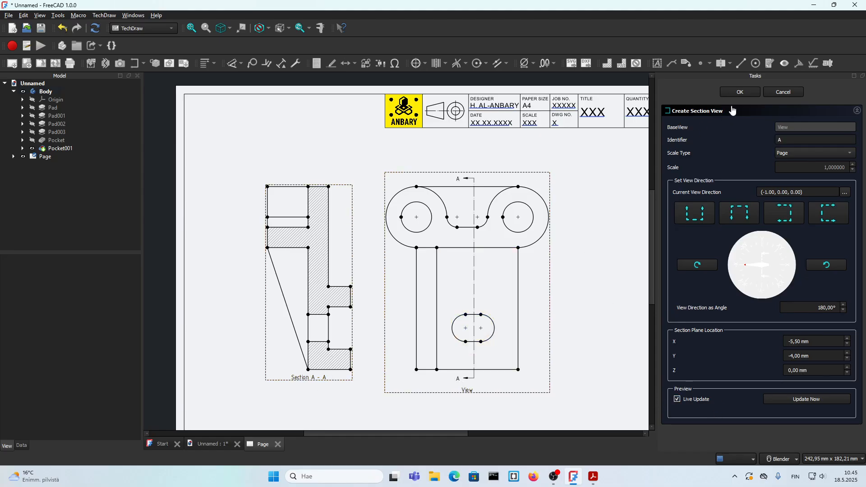
pyautogui.click(740, 92)
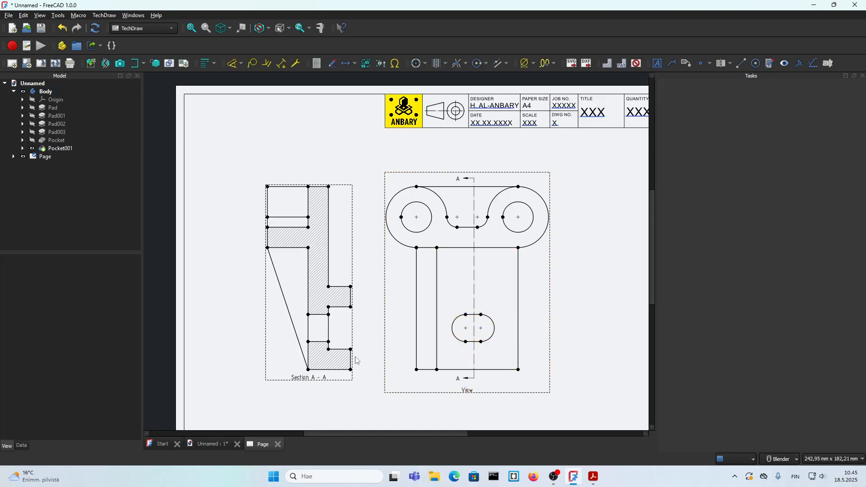
# Move section A-A further left and the base view further right to open a gap between them.
pyautogui.moveTo(316, 382); pyautogui.dragTo(247, 382)
pyautogui.click(442, 391)
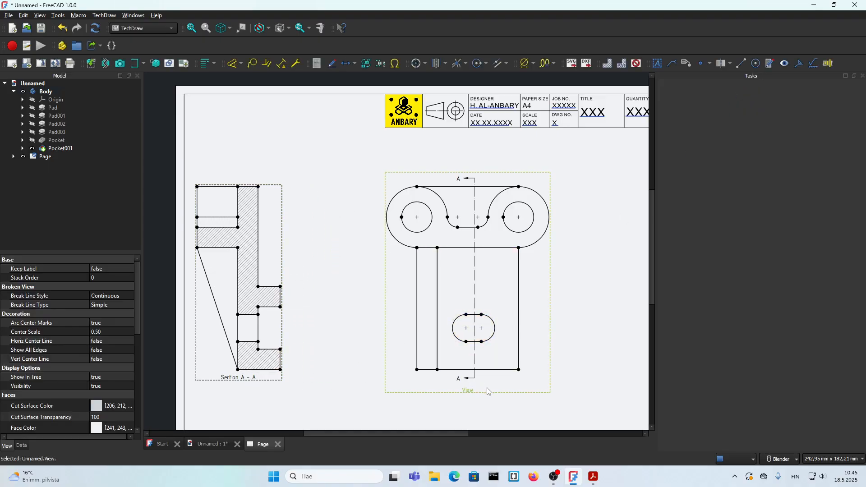
pyautogui.moveTo(442, 391); pyautogui.dragTo(492, 391)
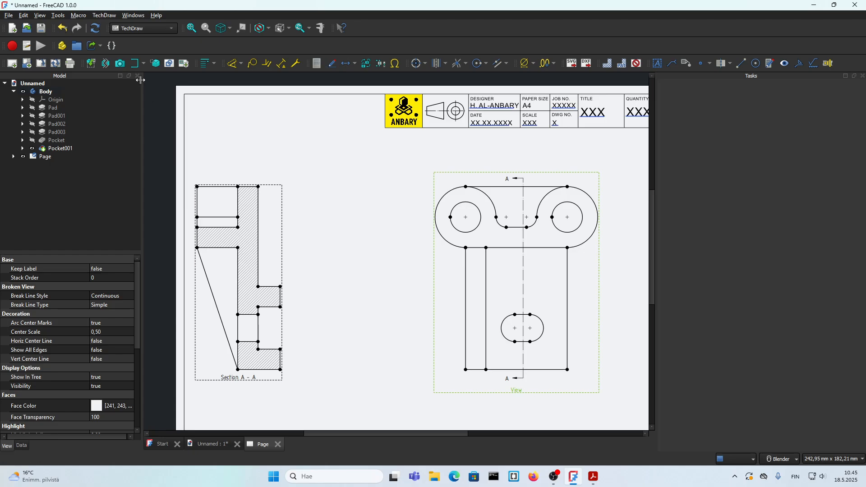
# Create a second left-looking section view with Y at 30 mm and live update on, and place it between the two existing views.
pyautogui.click(134, 64)
pyautogui.click(785, 213)
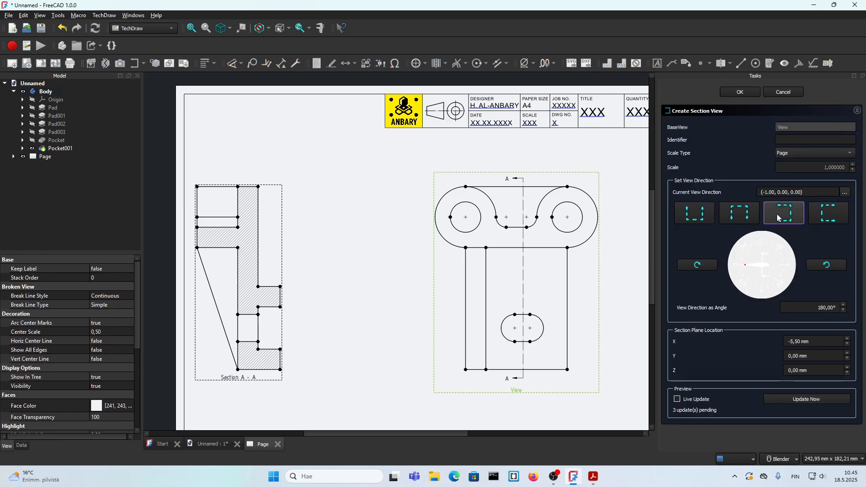
pyautogui.click(850, 356)
pyautogui.click(850, 356)
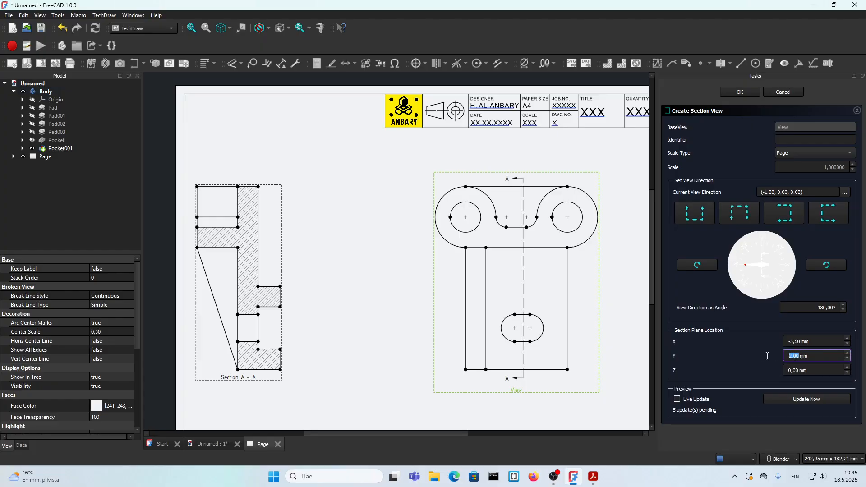
pyautogui.write('30')
pyautogui.click(727, 371)
pyautogui.click(692, 400)
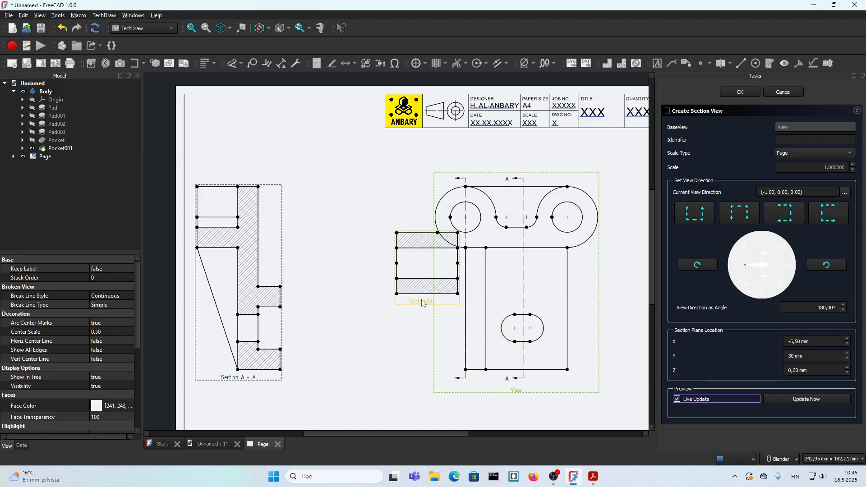
pyautogui.moveTo(419, 306); pyautogui.dragTo(355, 308)
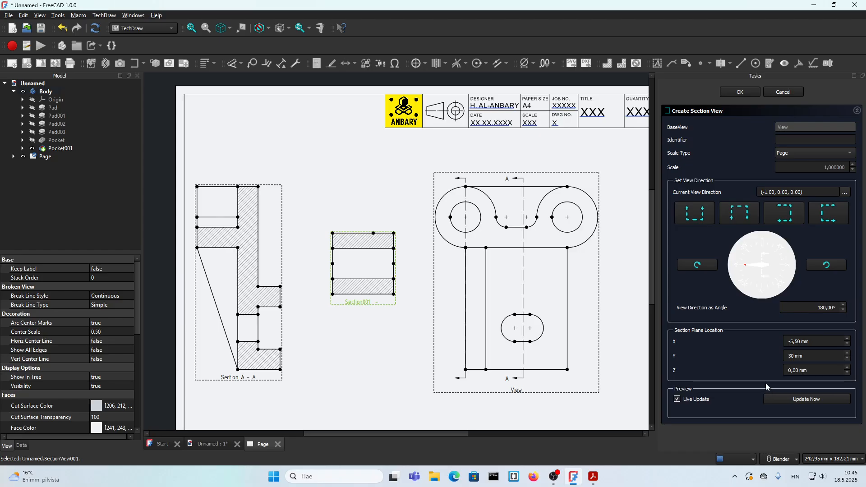
# Set the second section plane's Y location to -30 mm, keeping the leftward view direction.
pyautogui.click(780, 215)
pyautogui.click(739, 218)
pyautogui.click(787, 215)
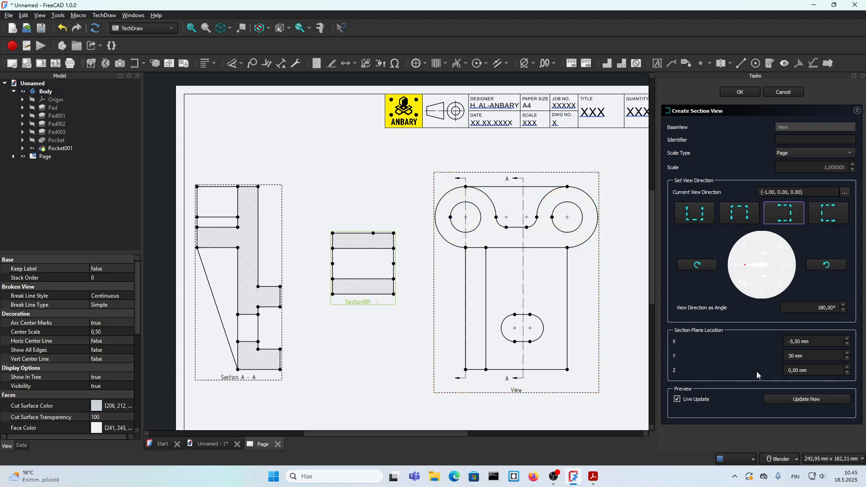
pyautogui.click(789, 356)
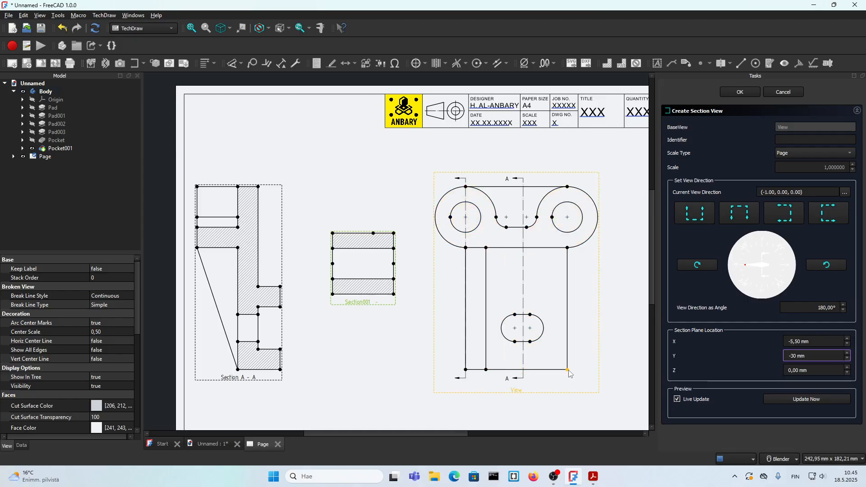
pyautogui.click(728, 397)
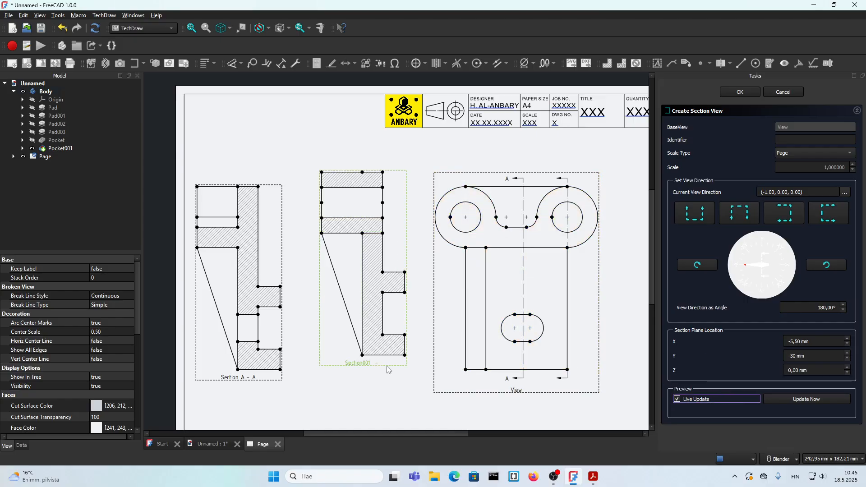
# Align the new section level with the base view, nudge section A-A right, and accept the new section with identifier B.
pyautogui.moveTo(372, 364); pyautogui.dragTo(382, 384)
pyautogui.moveTo(251, 382); pyautogui.dragTo(262, 382)
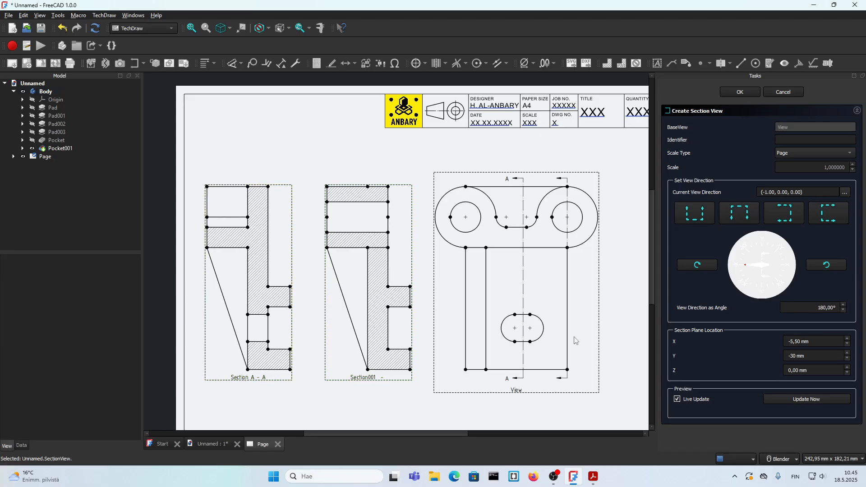
pyautogui.click(791, 138)
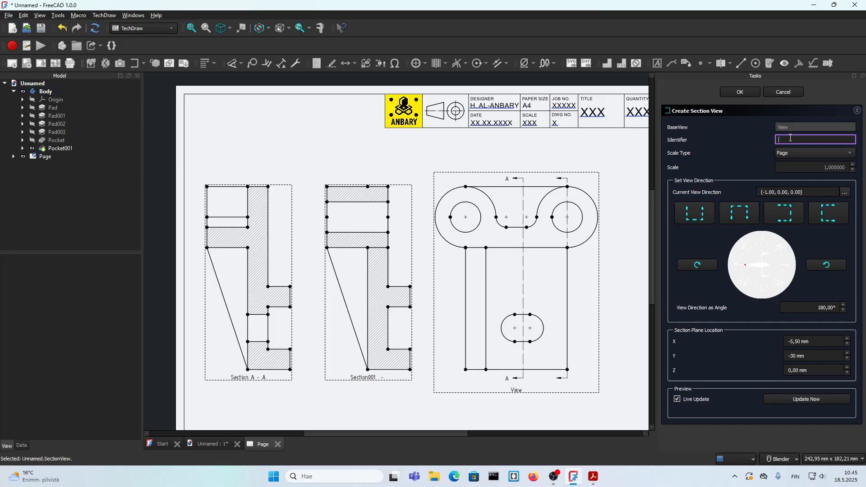
pyautogui.click(732, 92)
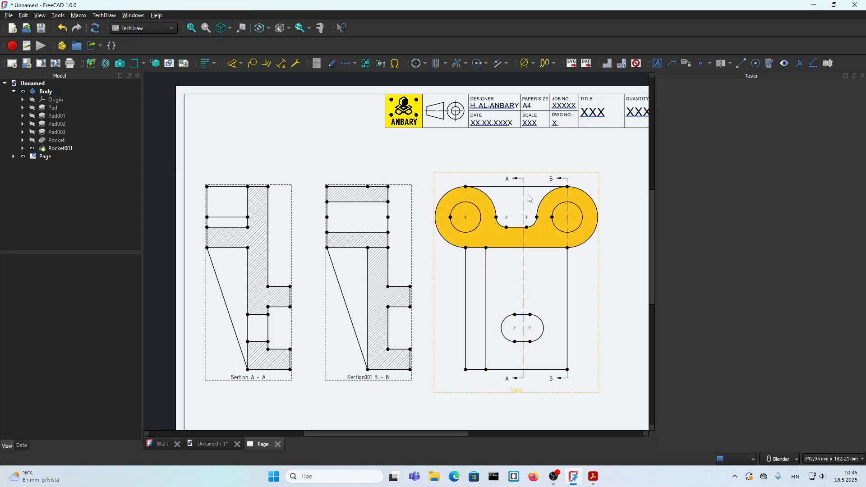
# Shift the base view and both section views to the right to space them across the page.
pyautogui.moveTo(457, 390); pyautogui.dragTo(473, 391)
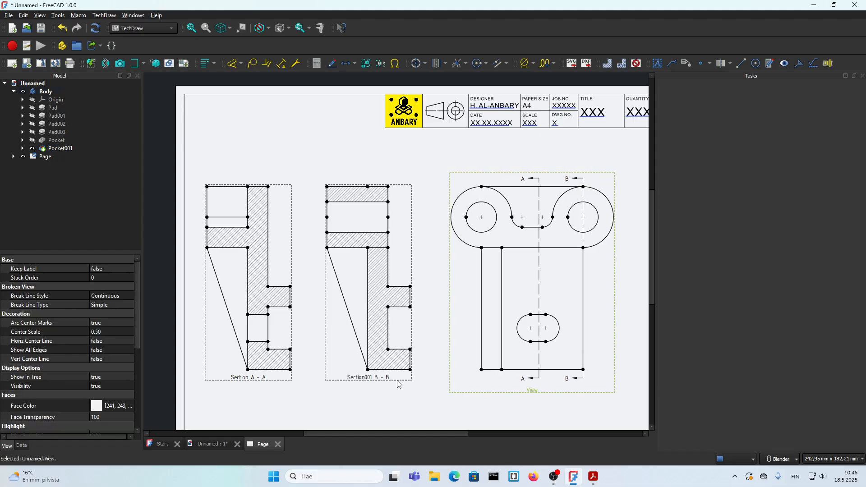
pyautogui.moveTo(391, 382); pyautogui.dragTo(410, 382)
pyautogui.moveTo(273, 381); pyautogui.dragTo(289, 381)
pyautogui.click(321, 400)
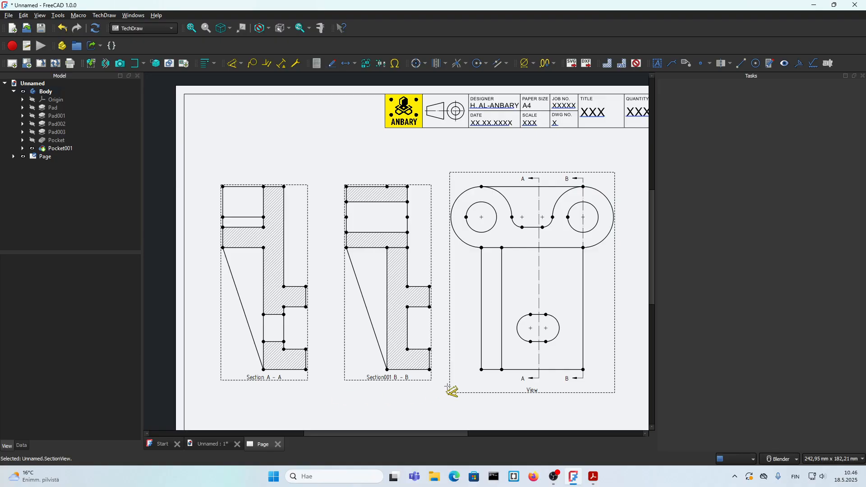
# Try to dimension the rib's width and the rest of the bottom edge in the base view.
pyautogui.click(481, 370)
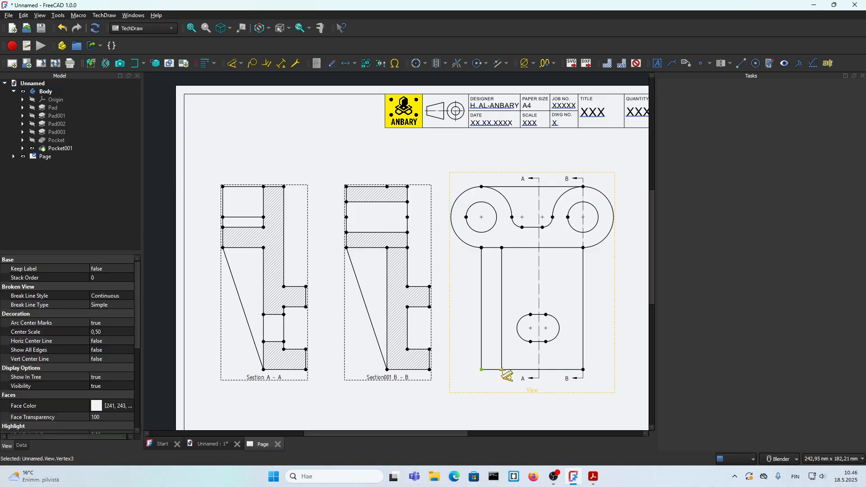
pyautogui.click(501, 370)
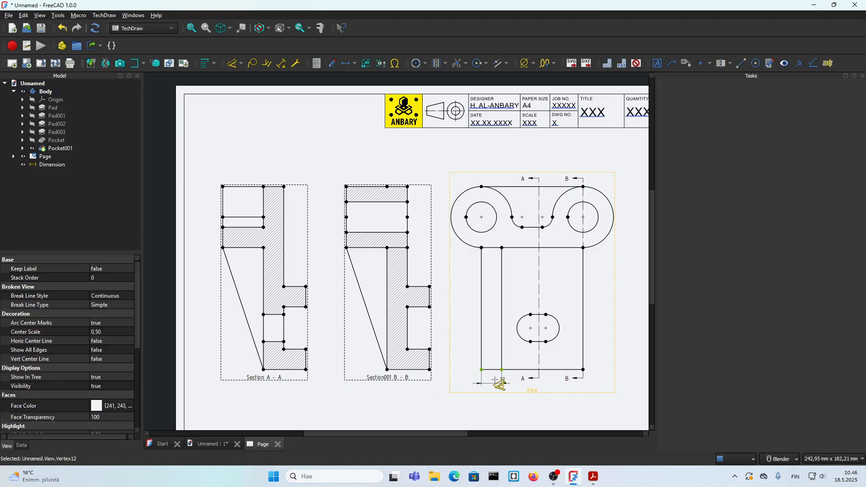
pyautogui.click(521, 370)
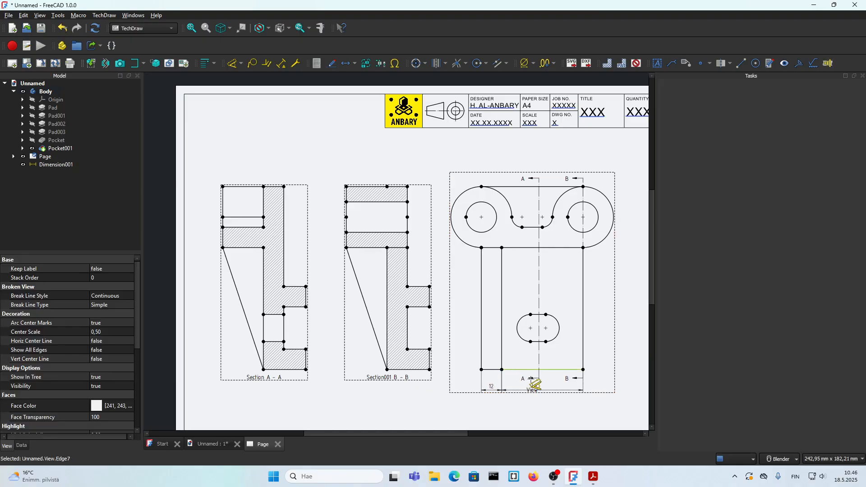
pyautogui.click(533, 384)
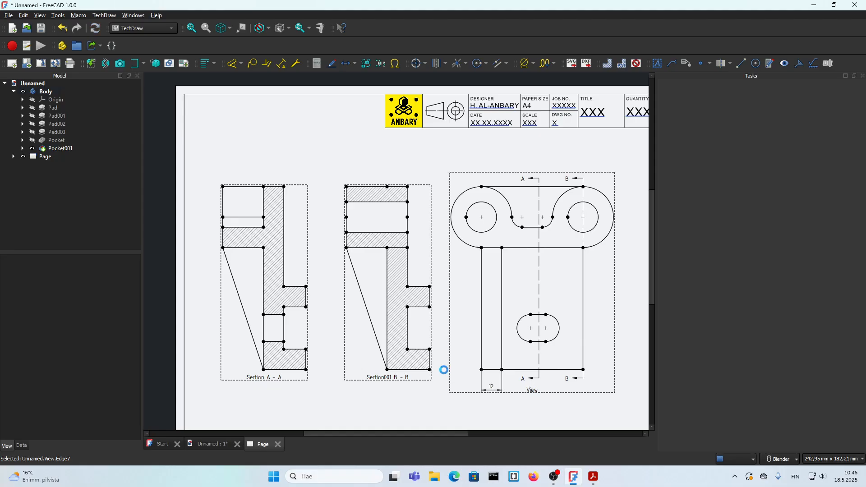
pyautogui.rightClick(445, 388)
pyautogui.click(403, 161)
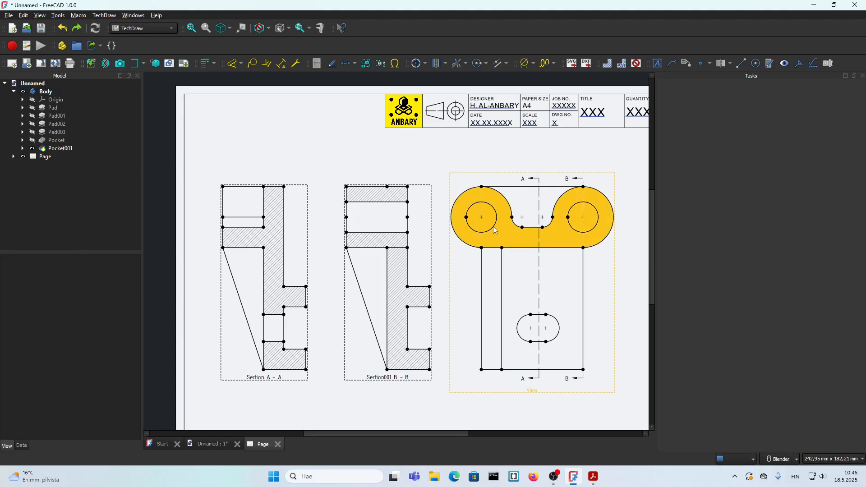
# Compare the layout and section labels on the drawing page with 14.pdf in Acrobat, and select the base view in FreeCAD.
pyautogui.click(594, 477)
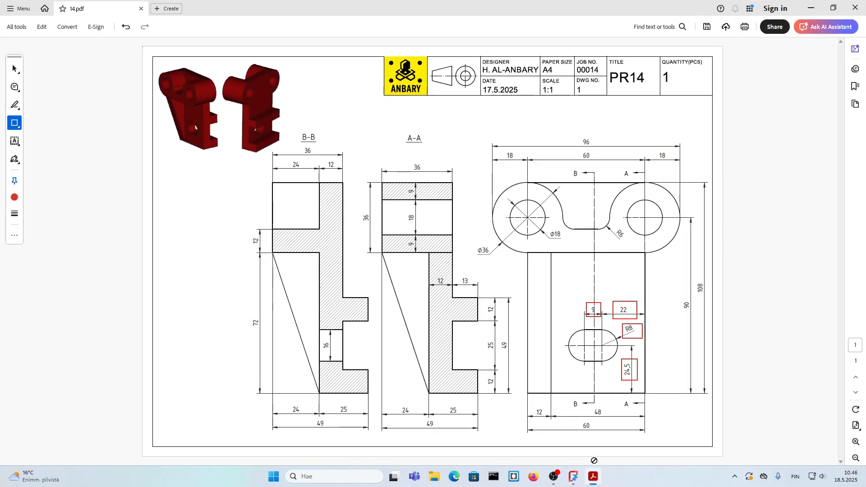
pyautogui.click(574, 477)
pyautogui.scroll(1, 530, 409)
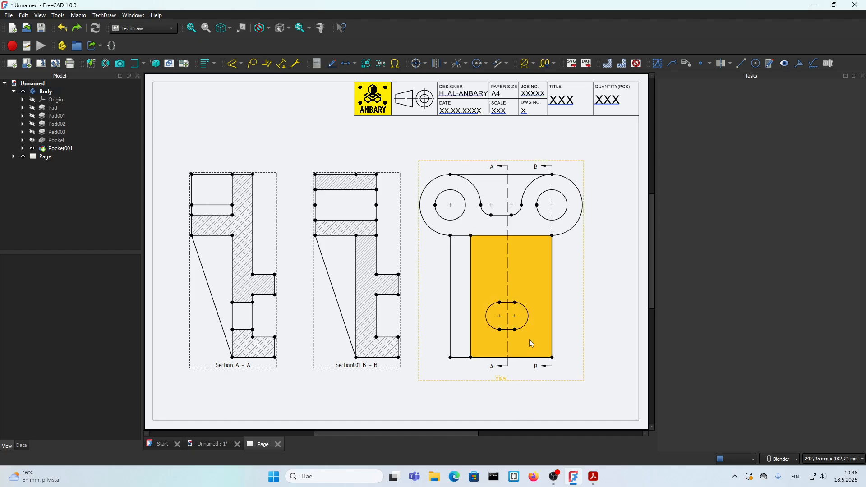
pyautogui.click(593, 477)
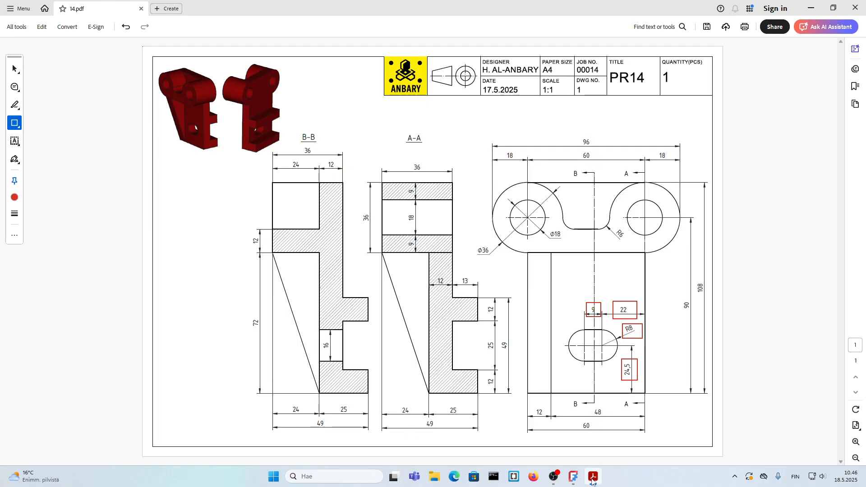
pyautogui.click(574, 477)
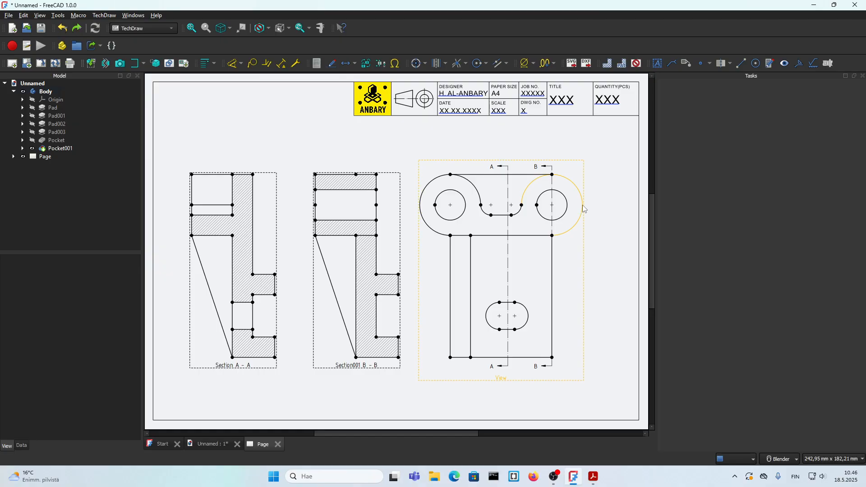
pyautogui.click(502, 379)
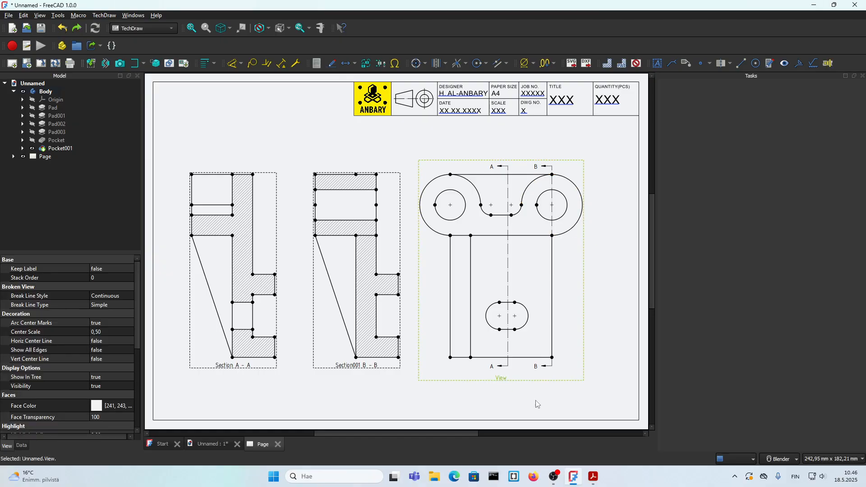
# Start a cosmetic vertex on the base view and mark the outer extremes of both round lugs in 14.pdf in Acrobat.
pyautogui.click(701, 65)
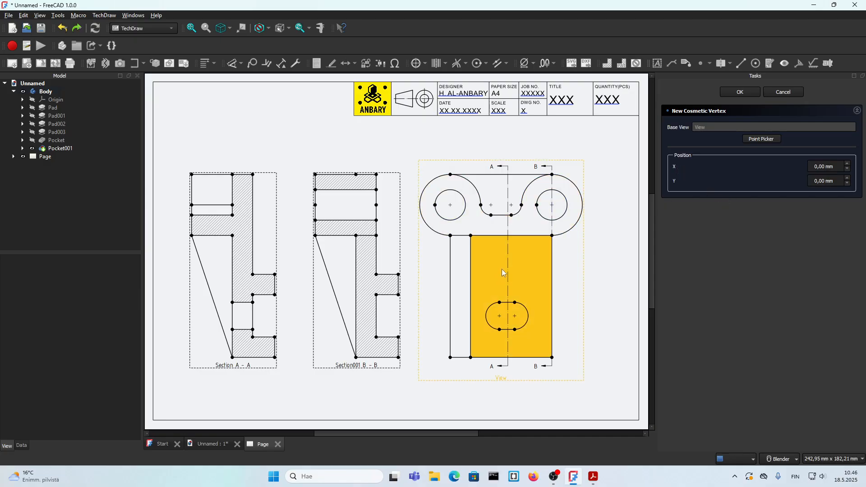
pyautogui.click(593, 476)
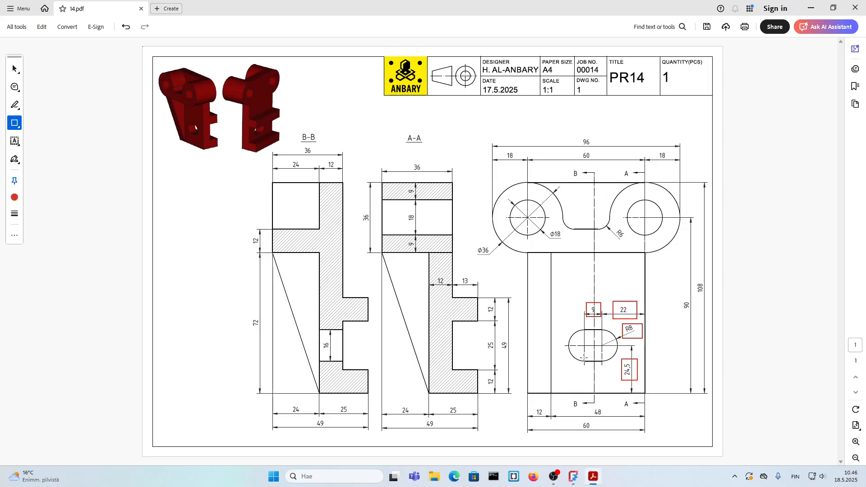
pyautogui.moveTo(588, 293)
pyautogui.mouseDown()
pyautogui.moveTo(645, 277)
pyautogui.moveTo(593, 292)
pyautogui.mouseUp()
pyautogui.moveTo(681, 216); pyautogui.dragTo(682, 224)
pyautogui.moveTo(491, 218); pyautogui.dragTo(494, 221)
pyautogui.moveTo(660, 287); pyautogui.dragTo(680, 312)
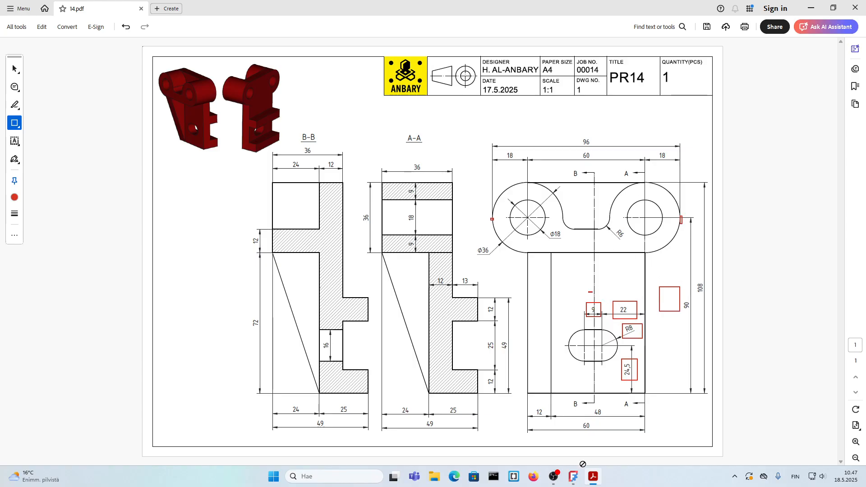
pyautogui.click(573, 477)
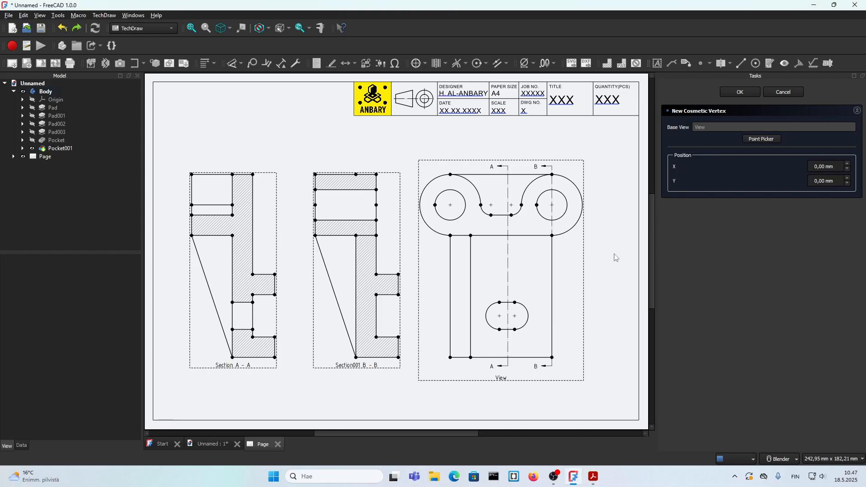
# Place the base view's cosmetic vertex at X 48 mm and Y 36 mm in FreeCAD.
pyautogui.click(827, 166)
pyautogui.write('48')
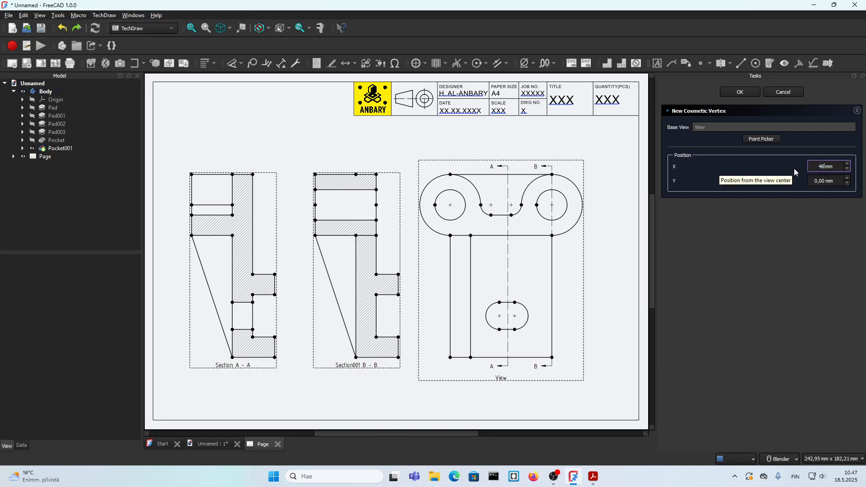
pyautogui.click(814, 182)
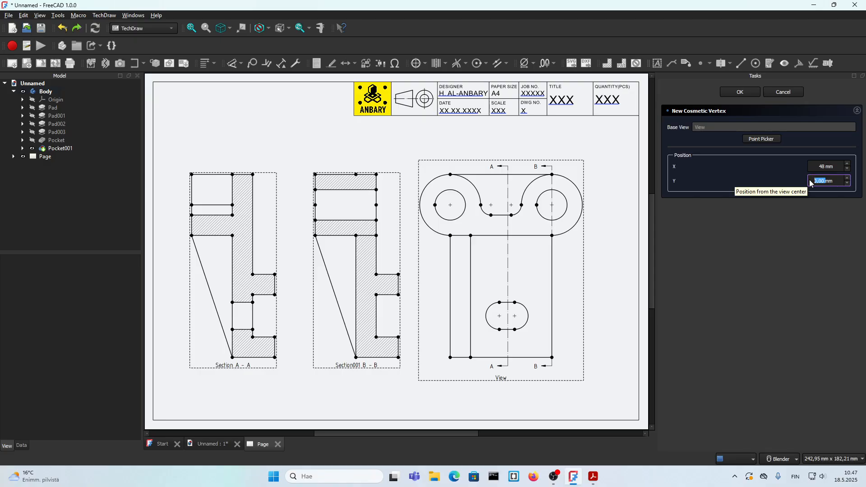
pyautogui.write('36')
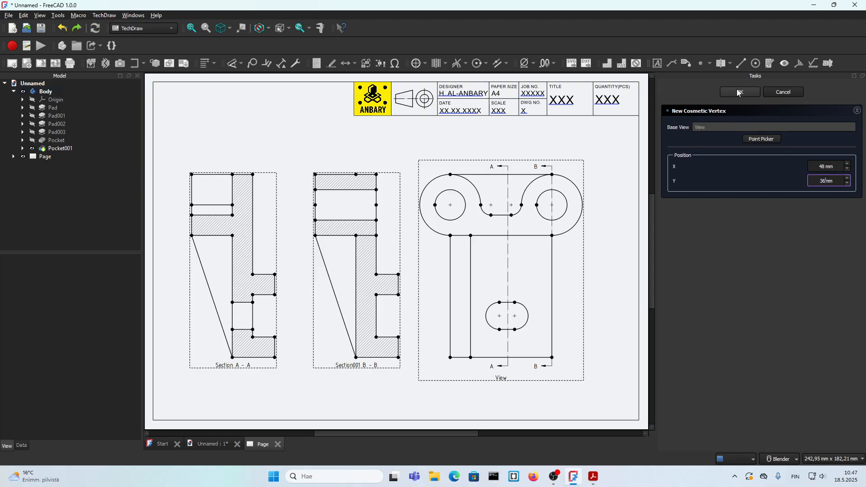
pyautogui.click(739, 93)
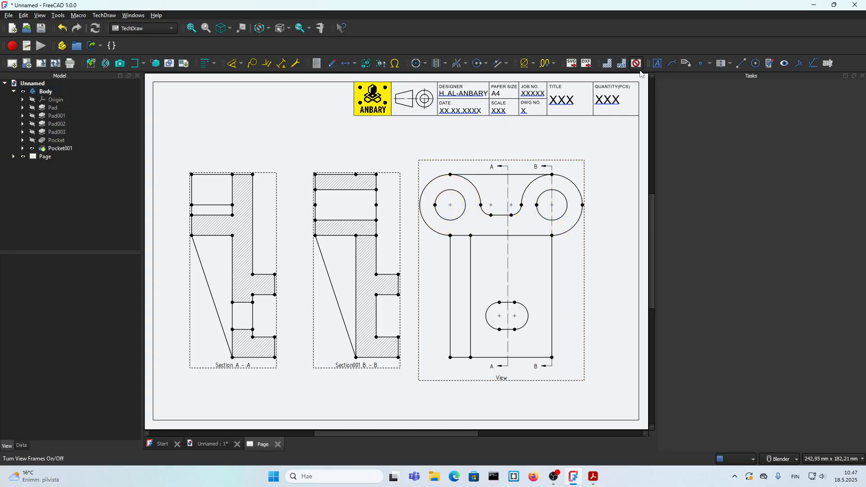
# Try to add a second cosmetic vertex to the base view at Y -36 mm, and remove it.
pyautogui.click(692, 66)
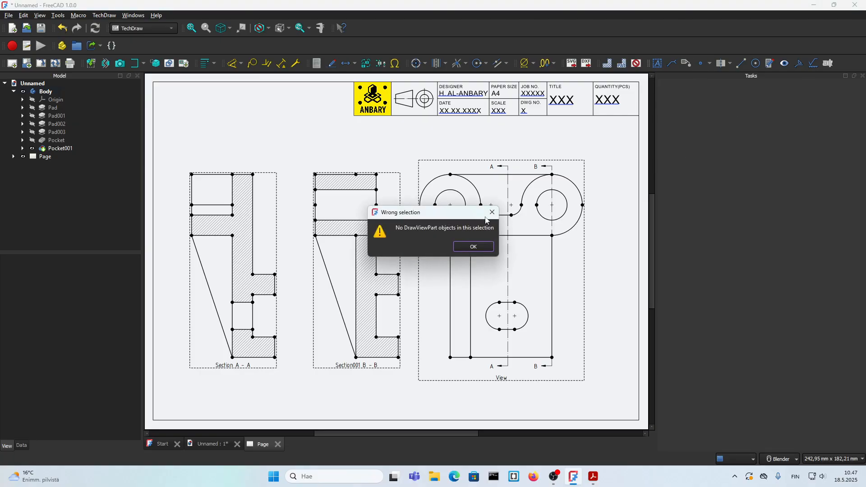
pyautogui.click(472, 248)
pyautogui.click(499, 374)
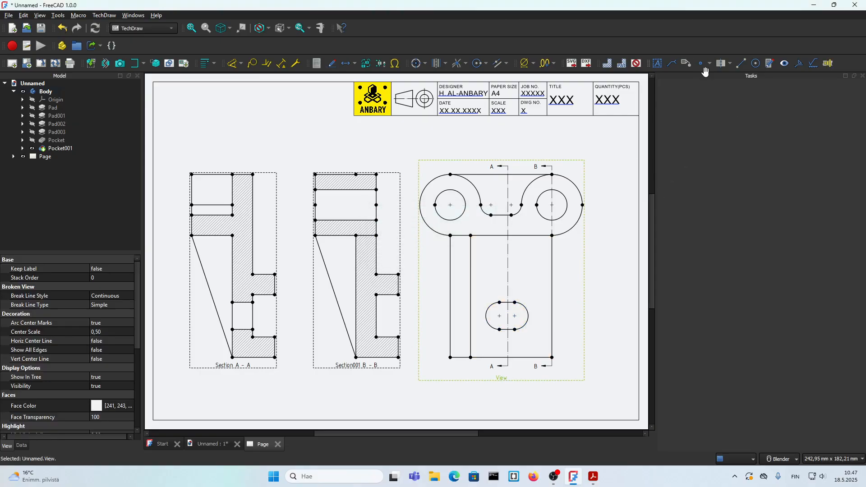
pyautogui.click(701, 63)
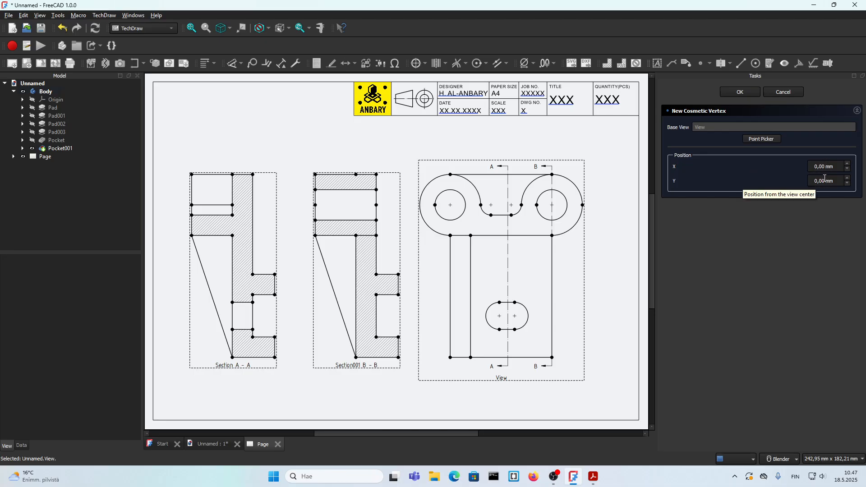
pyautogui.click(825, 180)
pyautogui.write('-3')
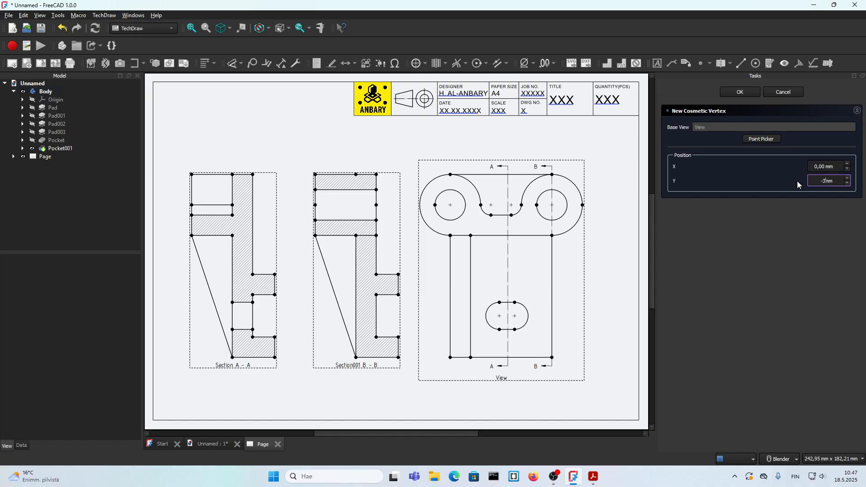
pyautogui.write('6')
pyautogui.moveTo(823, 167); pyautogui.dragTo(814, 167)
pyautogui.write('5')
pyautogui.click(740, 92)
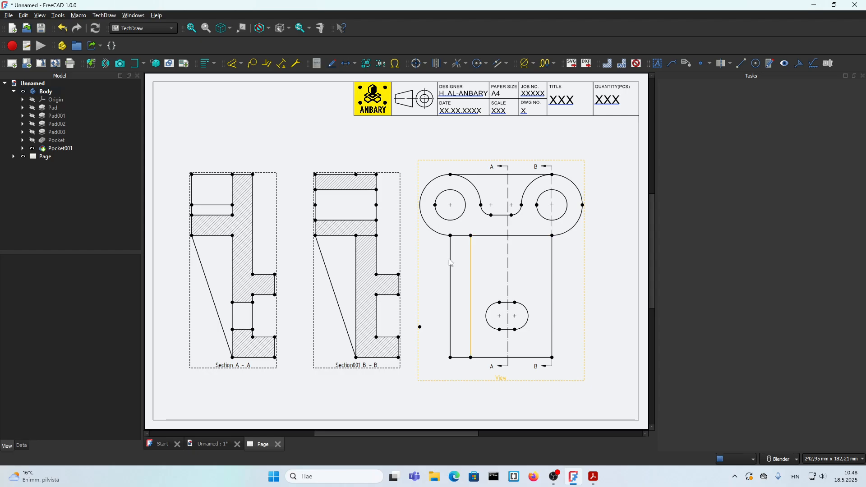
pyautogui.click(420, 328)
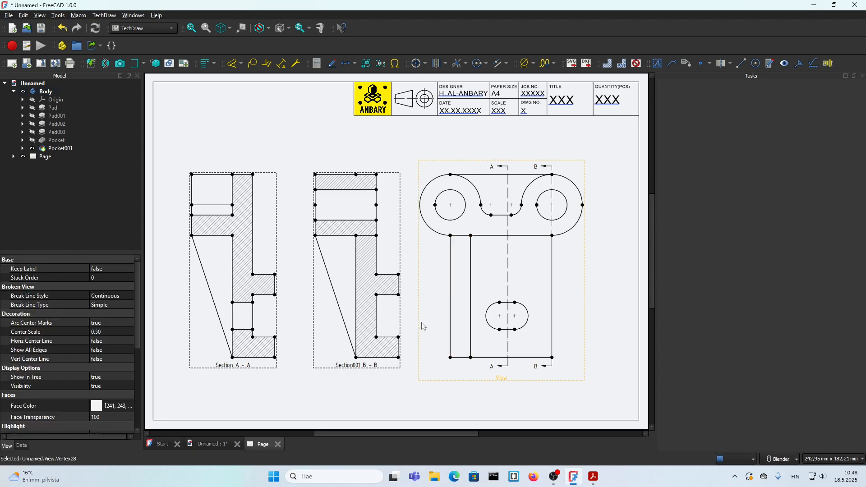
# Add a cosmetic vertex to the base view at X -48 mm and Y 36 mm.
pyautogui.click(701, 66)
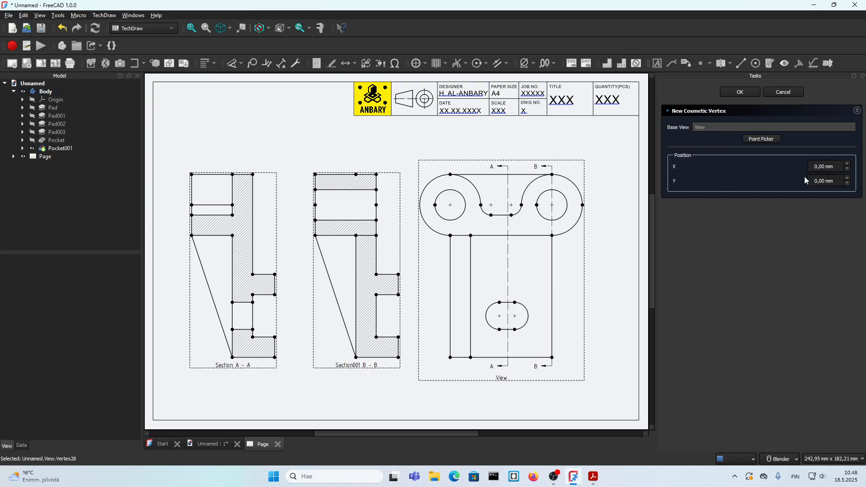
pyautogui.moveTo(826, 166); pyautogui.dragTo(807, 170)
pyautogui.write('-')
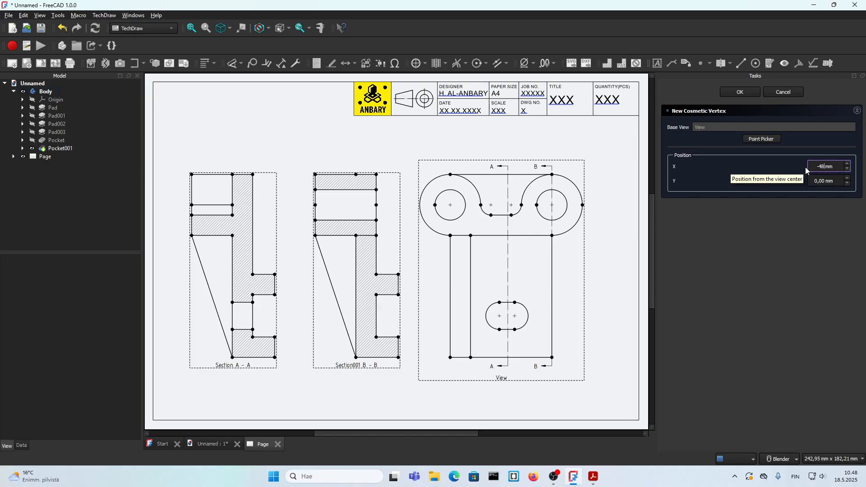
pyautogui.write('48')
pyautogui.press('Tab')
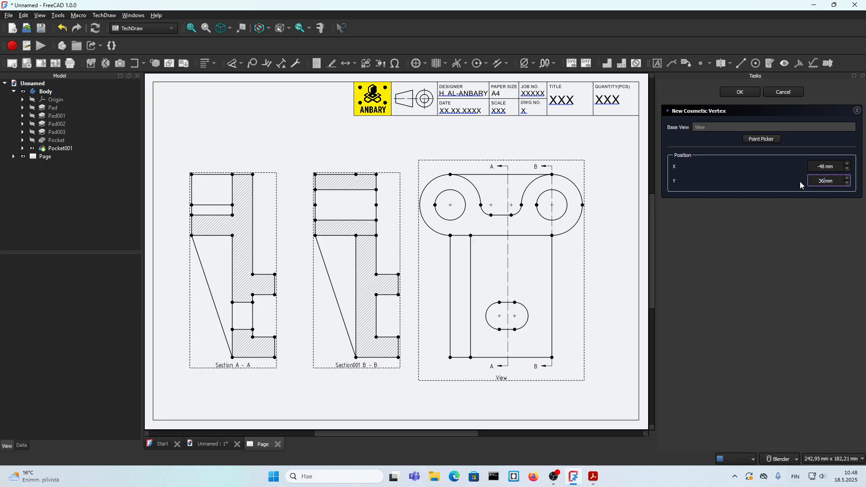
pyautogui.write('36')
pyautogui.press('Tab')
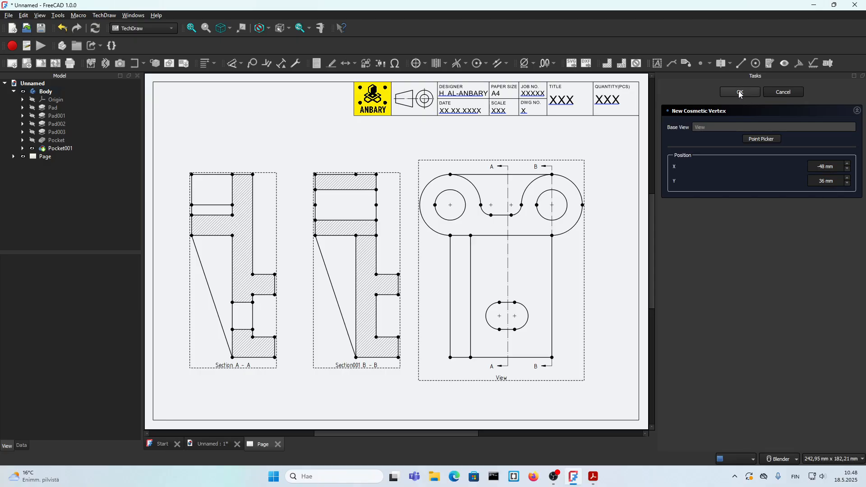
pyautogui.click(741, 92)
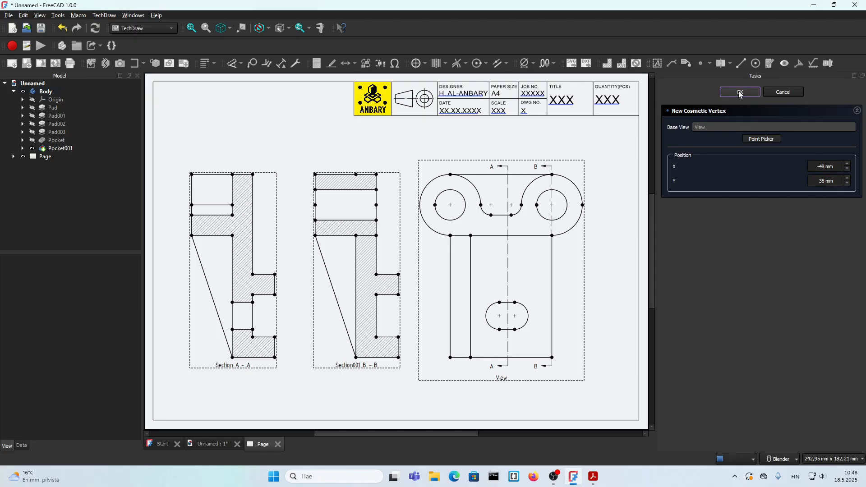
# Dimension the overall width between the two cosmetic vertices, place it above the base view, and turn off the view frames.
pyautogui.click(420, 206)
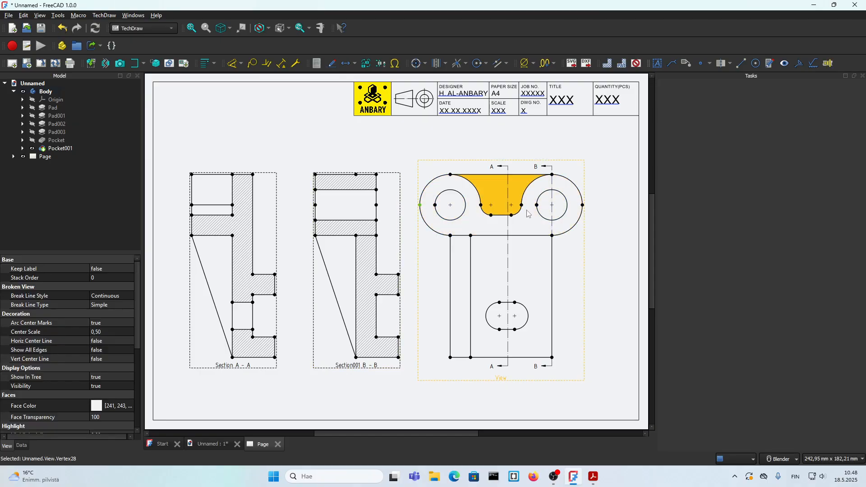
pyautogui.click(583, 205)
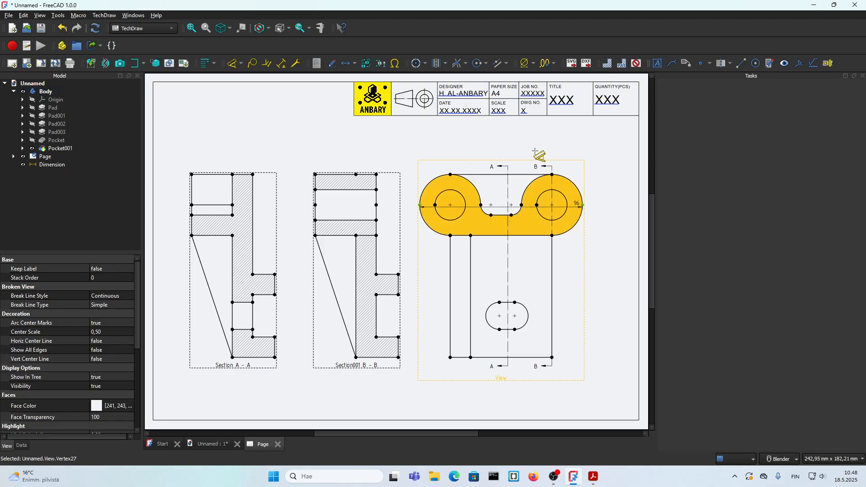
pyautogui.click(496, 134)
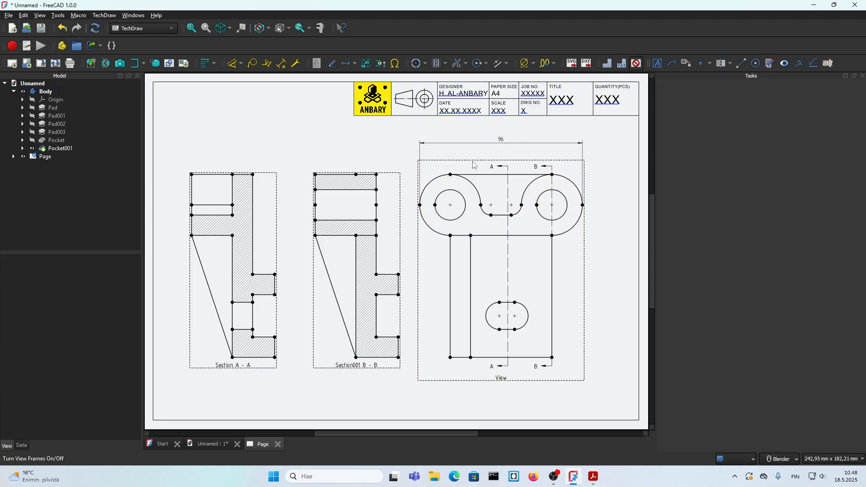
pyautogui.click(637, 63)
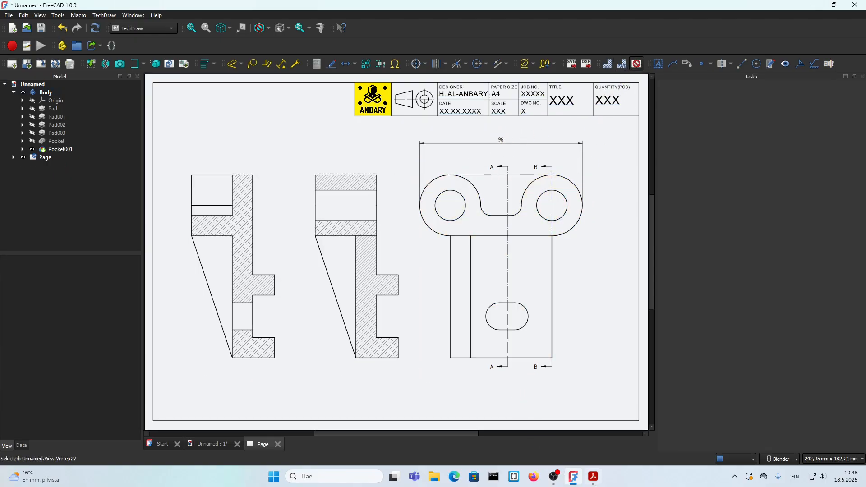
# Mark the two shaded 3D pictures of the bracket in 14.pdf in Acrobat, and return to the FreeCAD drawing page.
pyautogui.hotkey('alt', 'Tab')
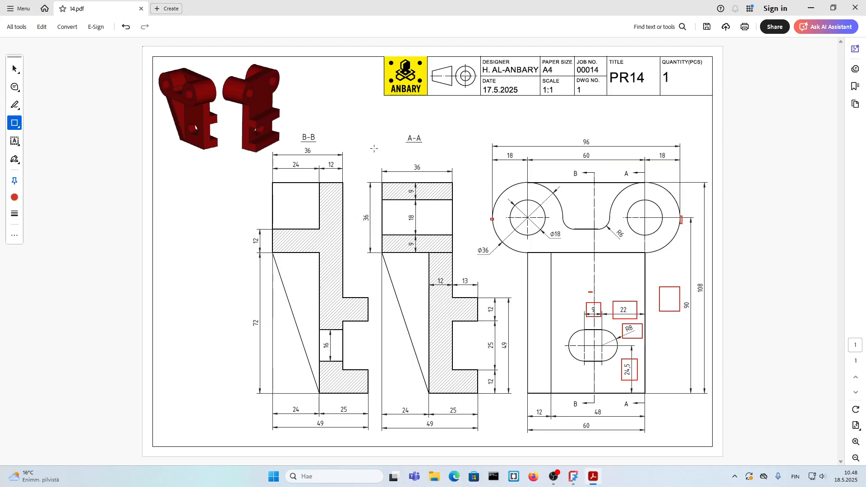
pyautogui.moveTo(156, 66); pyautogui.dragTo(291, 147)
pyautogui.click(593, 477)
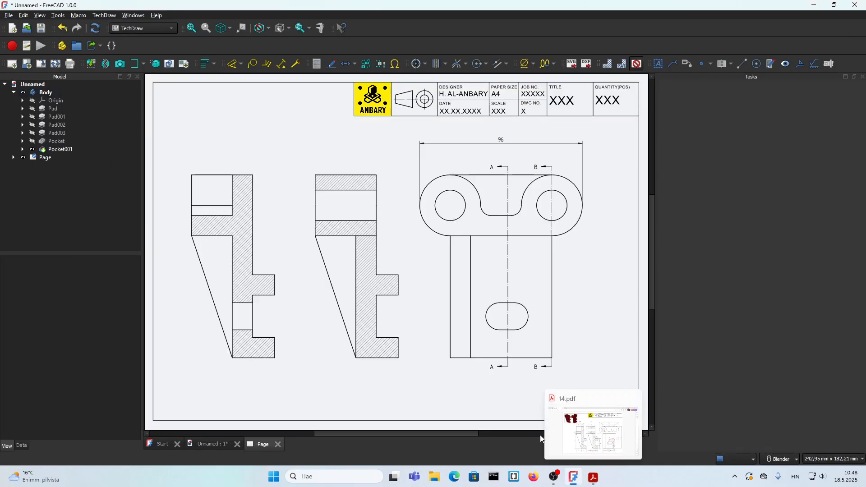
pyautogui.click(240, 137)
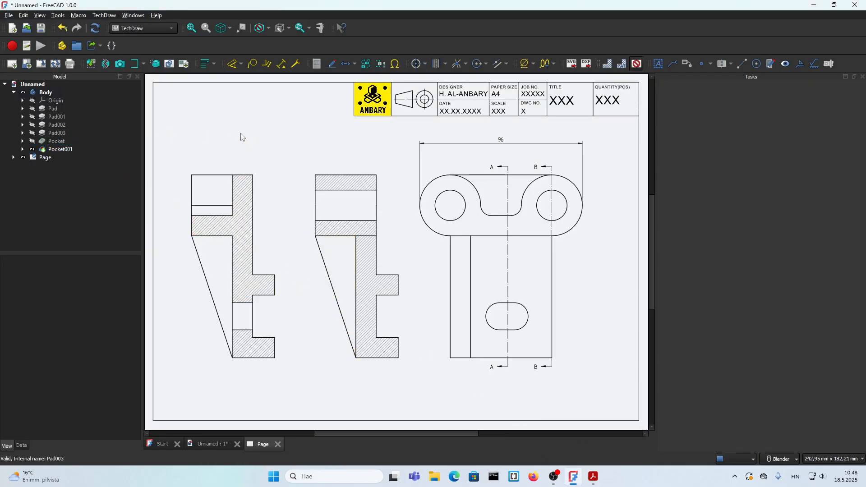
# Insert the active 3D view of the bracket without a background and move it to the drawing sheet's upper-left corner.
pyautogui.doubleClick(49, 92)
pyautogui.click(289, 256)
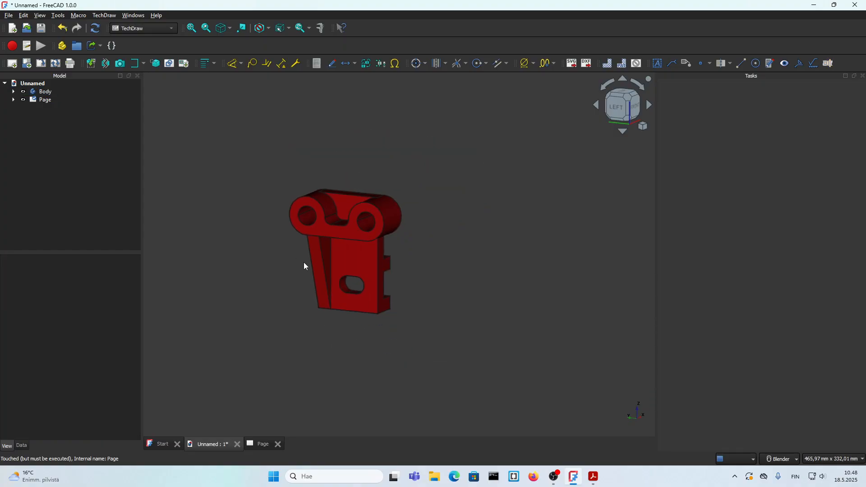
pyautogui.doubleClick(42, 100)
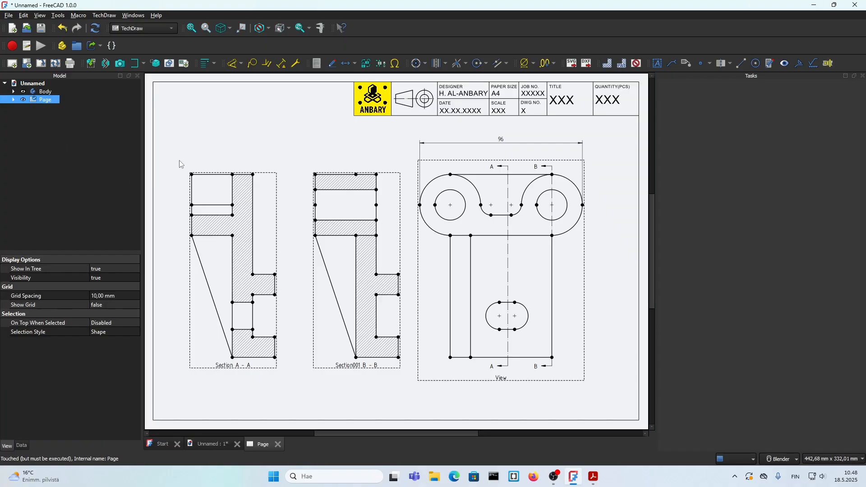
pyautogui.click(120, 65)
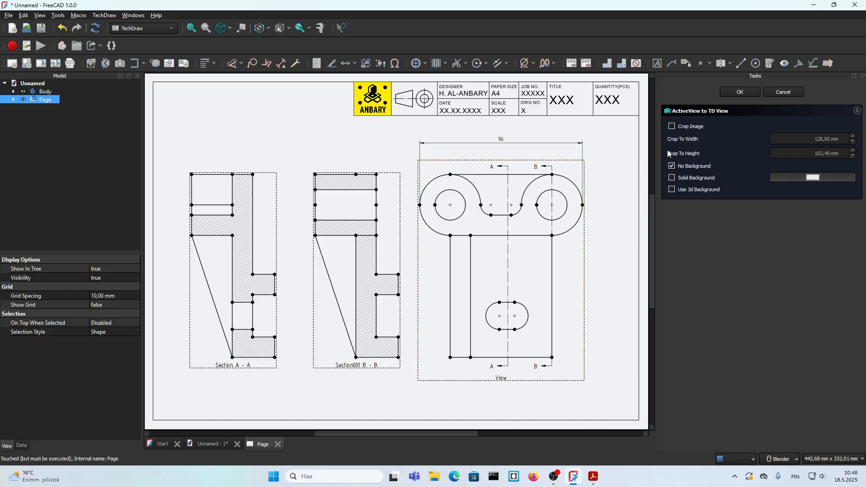
pyautogui.click(741, 92)
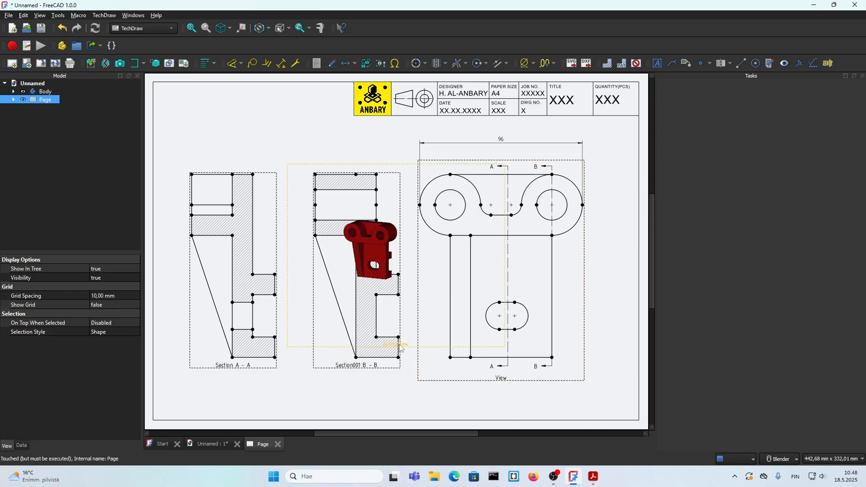
pyautogui.moveTo(396, 343); pyautogui.dragTo(213, 215)
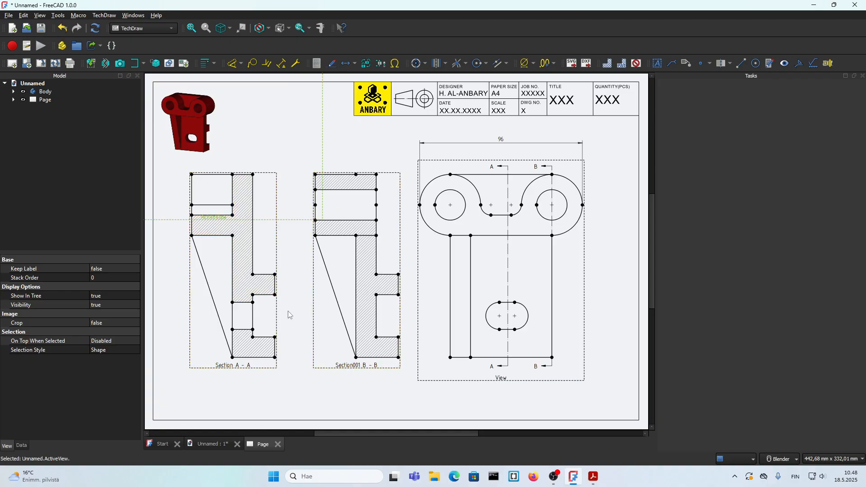
pyautogui.click(297, 325)
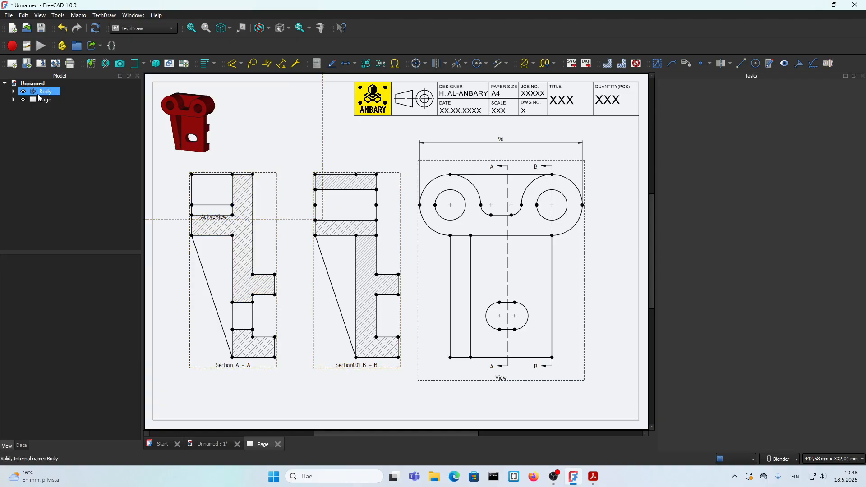
# Turn the bracket's 3D view around to show the side with the two protruding ledges, and return to the drawing page.
pyautogui.doubleClick(39, 94)
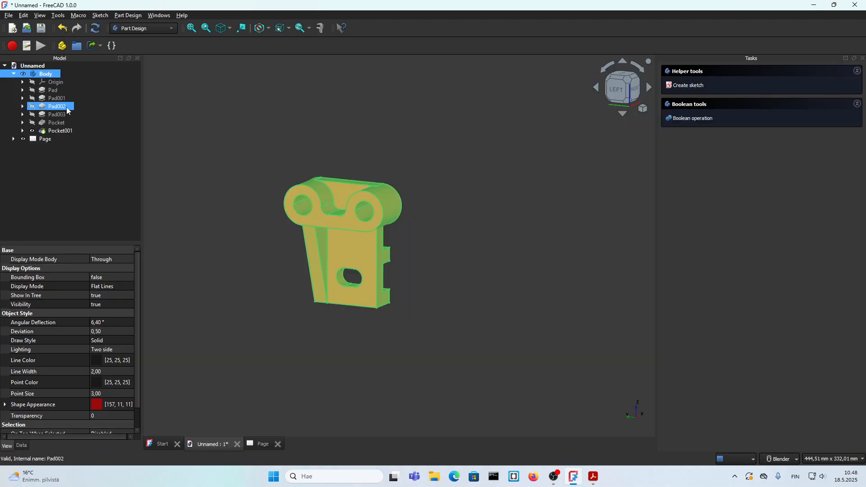
pyautogui.click(449, 255)
pyautogui.moveTo(448, 255); pyautogui.dragTo(447, 194, button='middle')
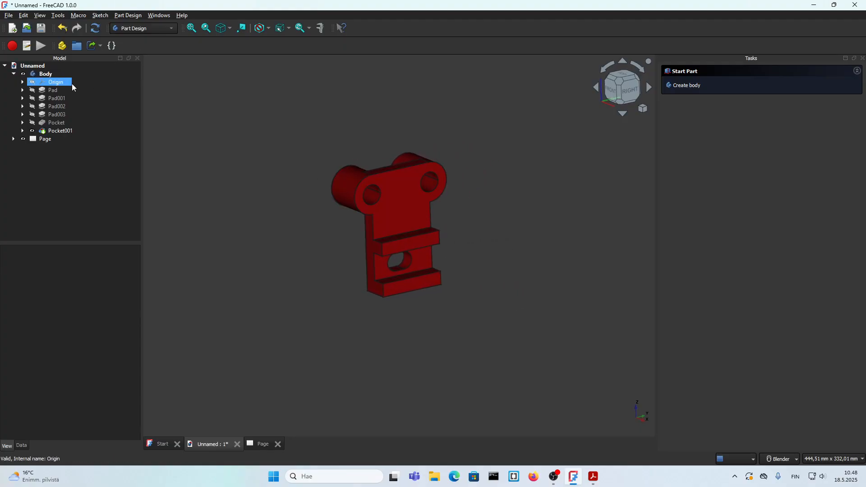
pyautogui.click(42, 140)
pyautogui.doubleClick(43, 140)
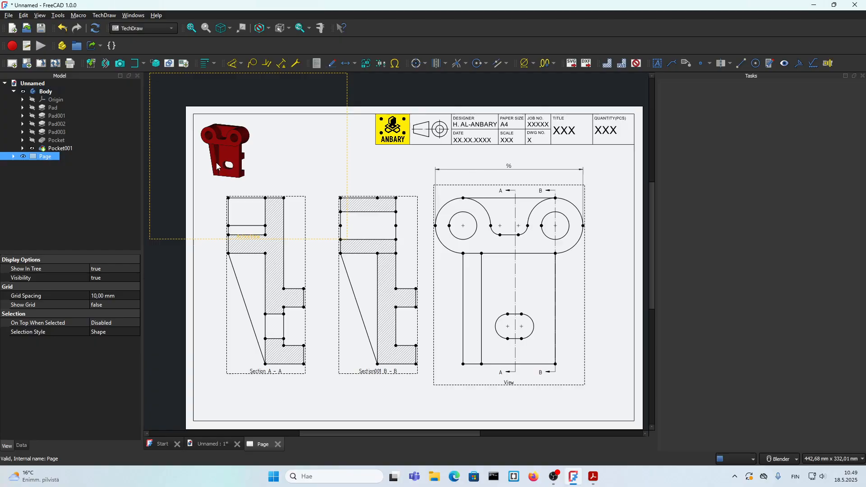
# Insert the active 3D view without a background as a second picture and place it just right of the first one.
pyautogui.click(120, 63)
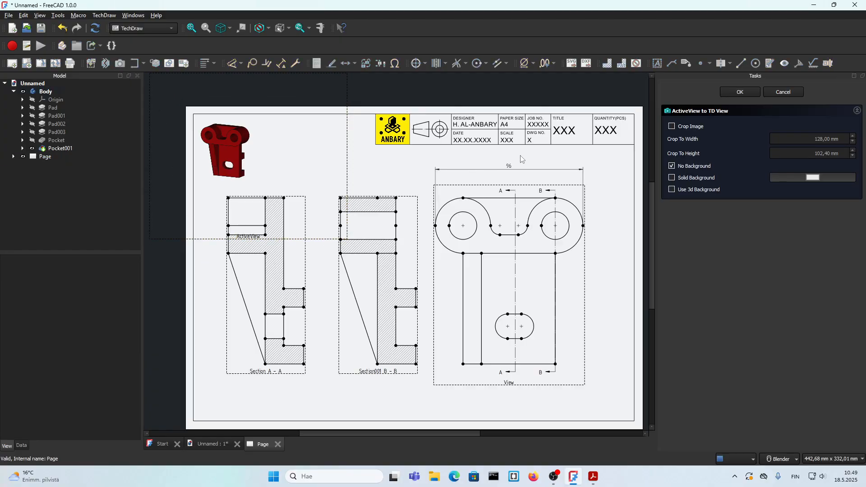
pyautogui.press('Return')
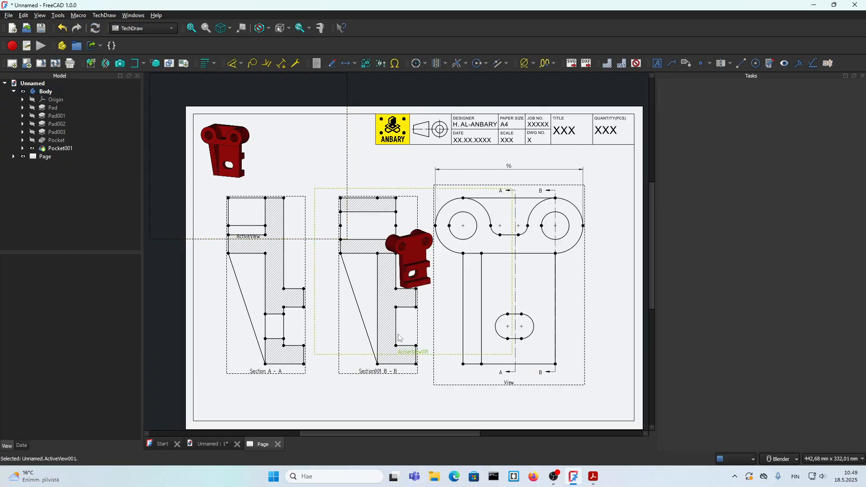
pyautogui.moveTo(419, 347); pyautogui.dragTo(295, 252)
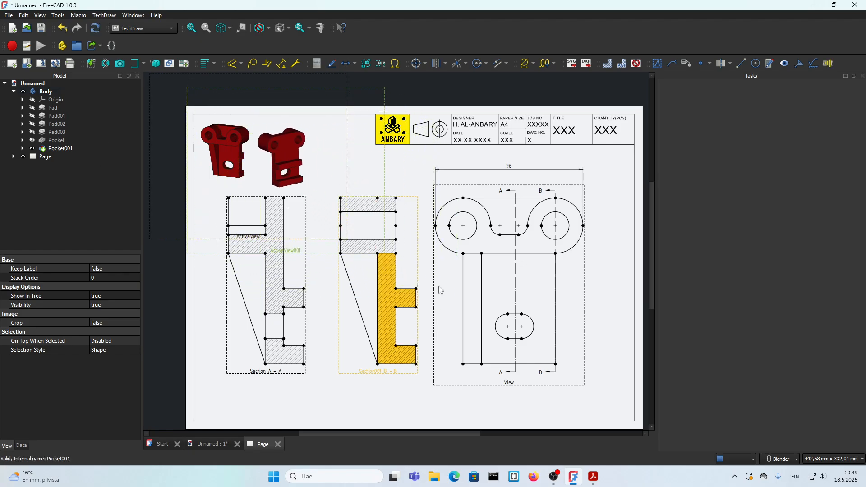
# Move the base view and sections B-B and A-A lower on the sheet, shifting the base view slightly to the right.
pyautogui.click(508, 384)
pyautogui.moveTo(509, 382); pyautogui.dragTo(526, 400)
pyautogui.moveTo(378, 371); pyautogui.dragTo(386, 388)
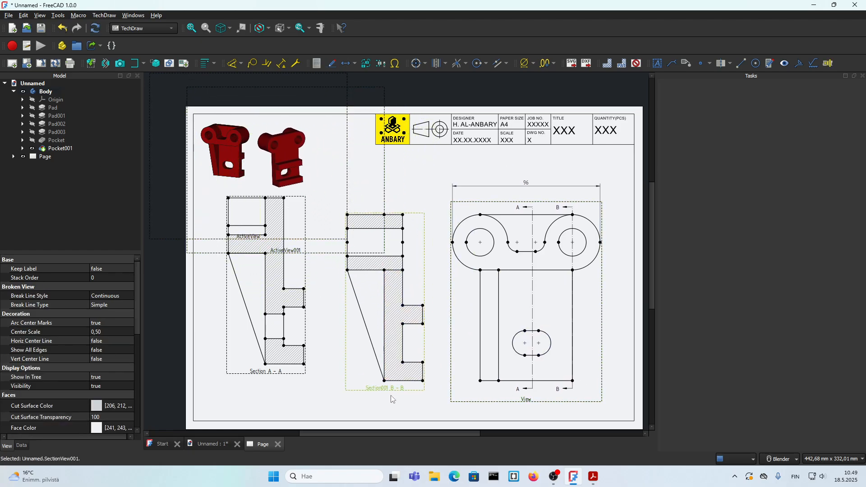
pyautogui.click(284, 374)
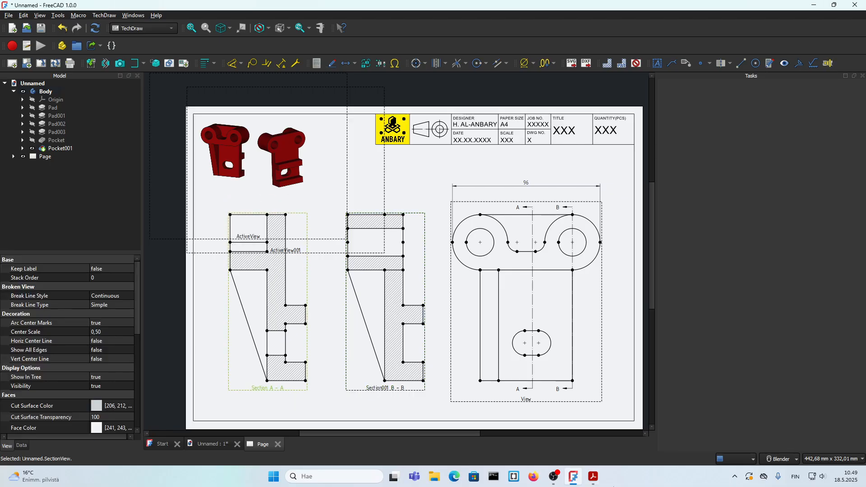
# Switch to 14.pdf in Acrobat and undo all the red rectangle markups on the drawing.
pyautogui.click(593, 477)
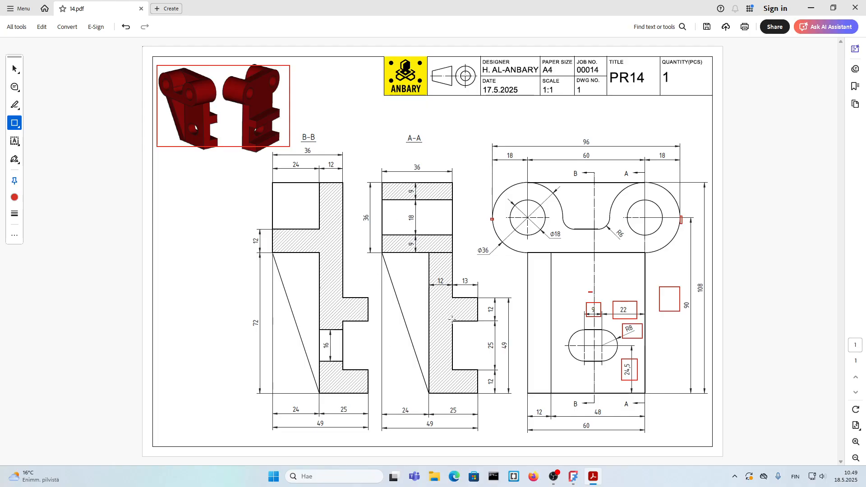
pyautogui.hotkey('ctrl', 'z')
pyautogui.hotkey('ctrl', 'z')
pyautogui.hotkey('ctrl', 'z')
pyautogui.hotkey('ctrl', 'z')
pyautogui.hotkey('ctrl', 'z')
pyautogui.hotkey('ctrl', 'z')
pyautogui.hotkey('ctrl', 'z')
pyautogui.hotkey('ctrl', 'z')
pyautogui.hotkey('ctrl', 'z')
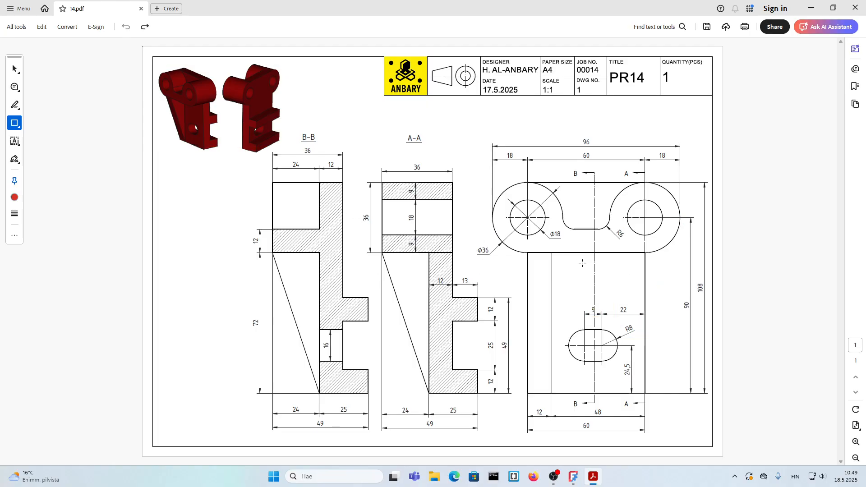